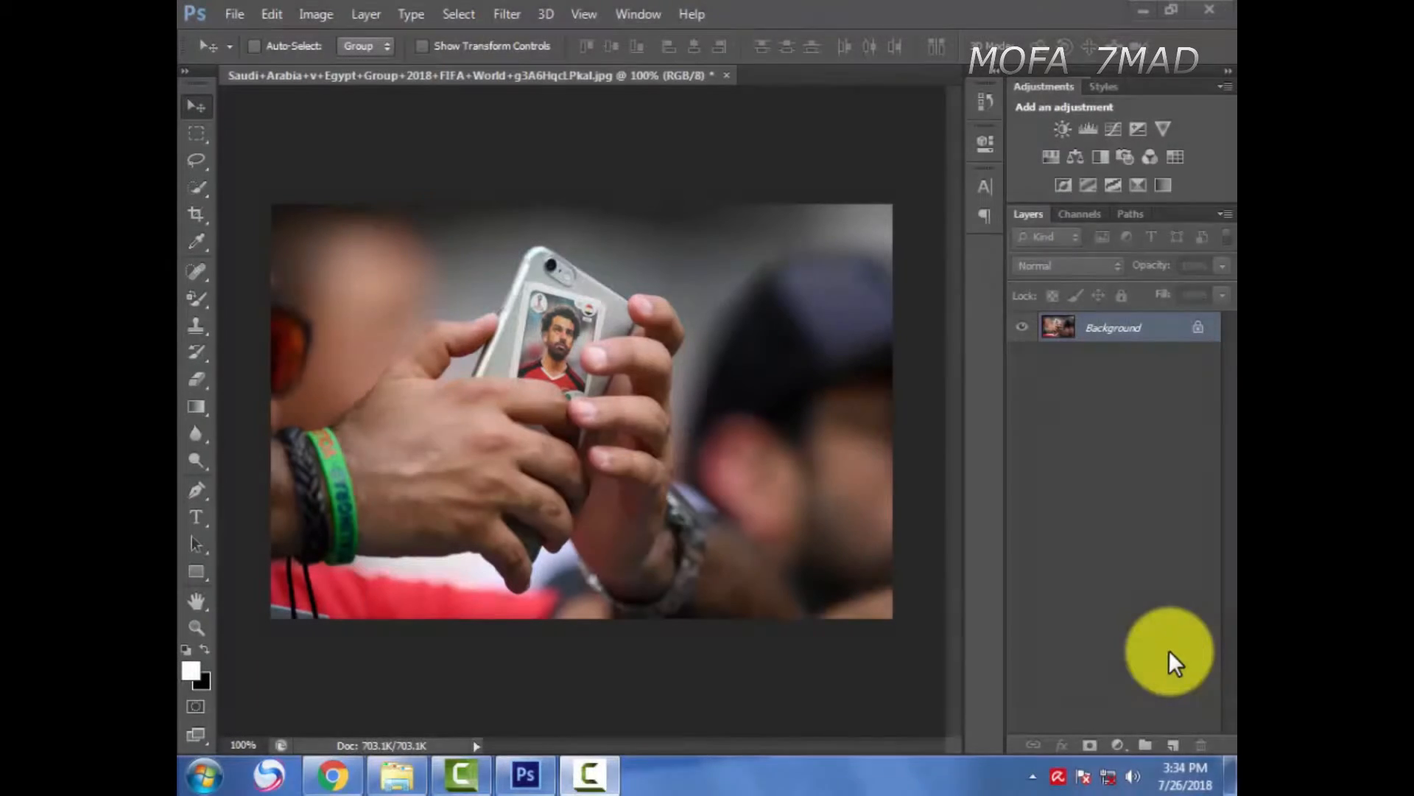
Step: Convert the locked Background of the photo into a regular layer named Layer 0
{"action": "left_click", "coordinate": [200, 107]}
{"action": "left_click", "coordinate": [516, 292]}
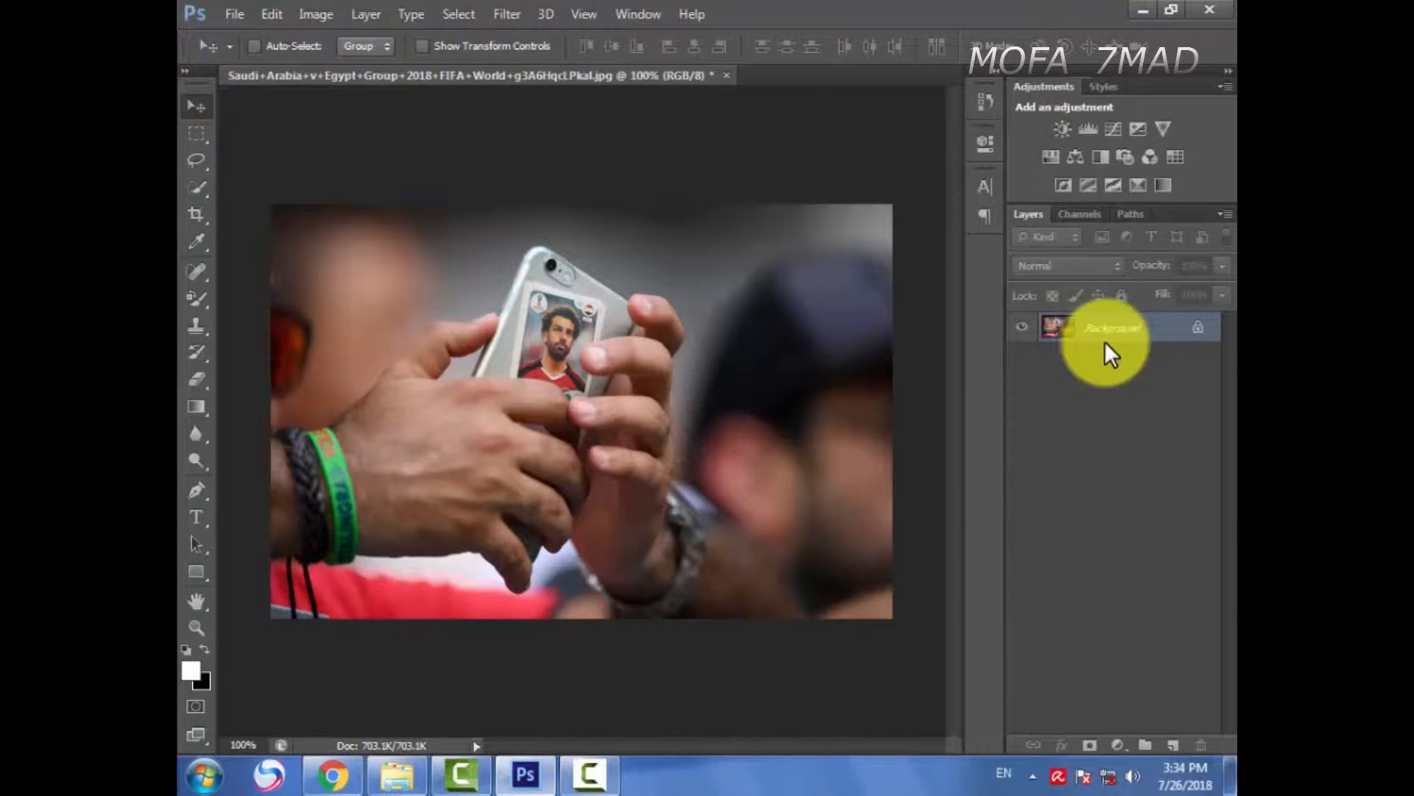
{"action": "double_click", "coordinate": [1199, 330]}
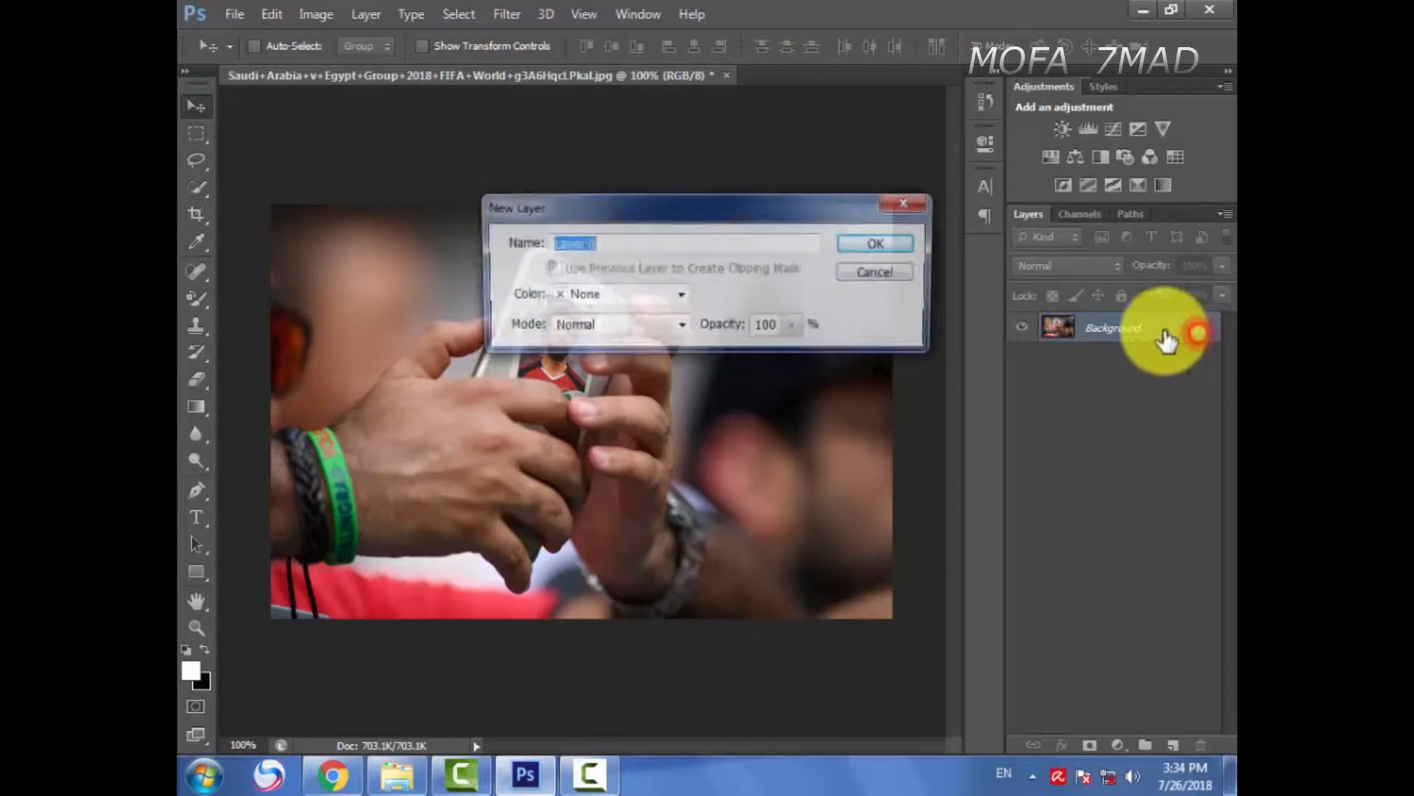
{"action": "left_click", "coordinate": [911, 244]}
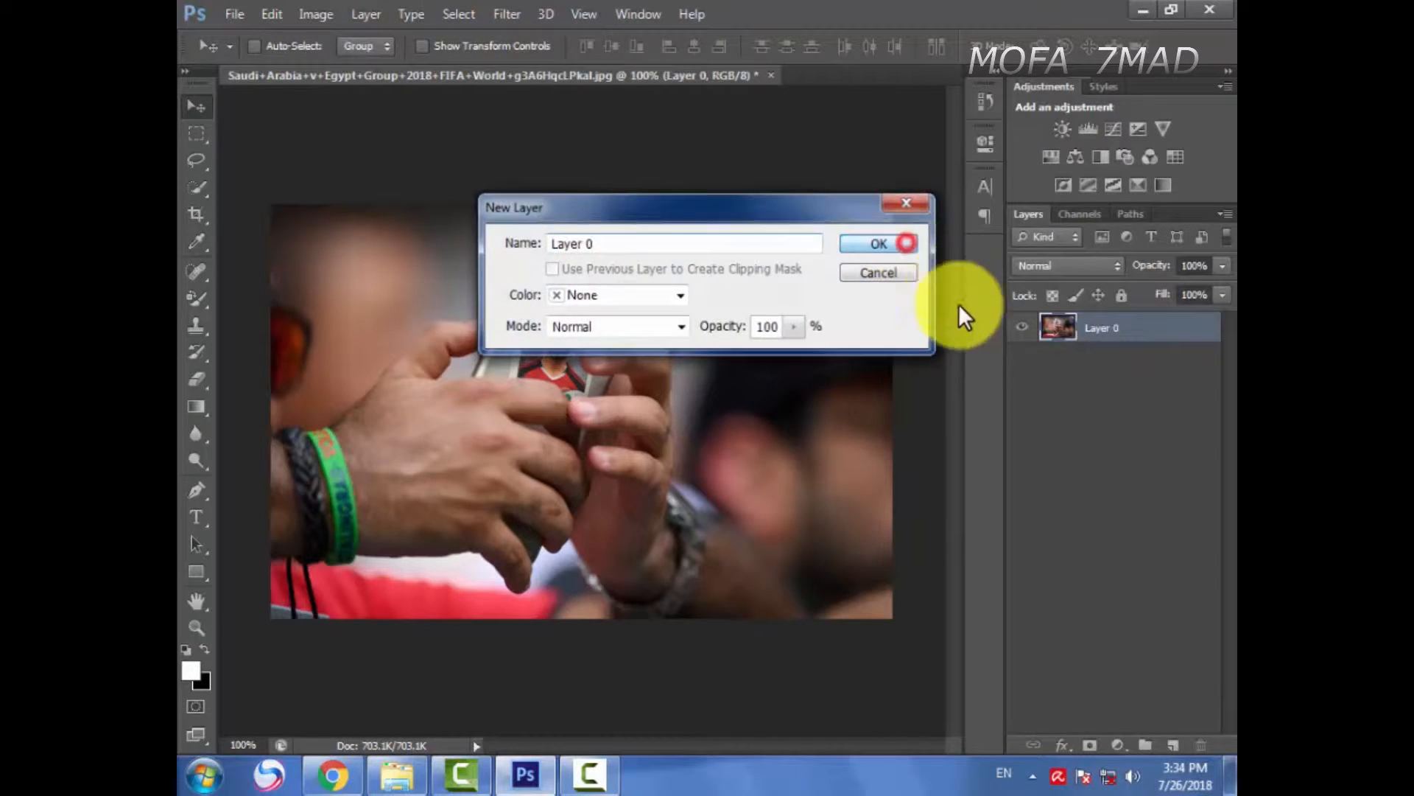
Step: Duplicate Layer 0 within the same document, keeping the suggested name Layer 0 copy
{"action": "right_click", "coordinate": [1097, 331]}
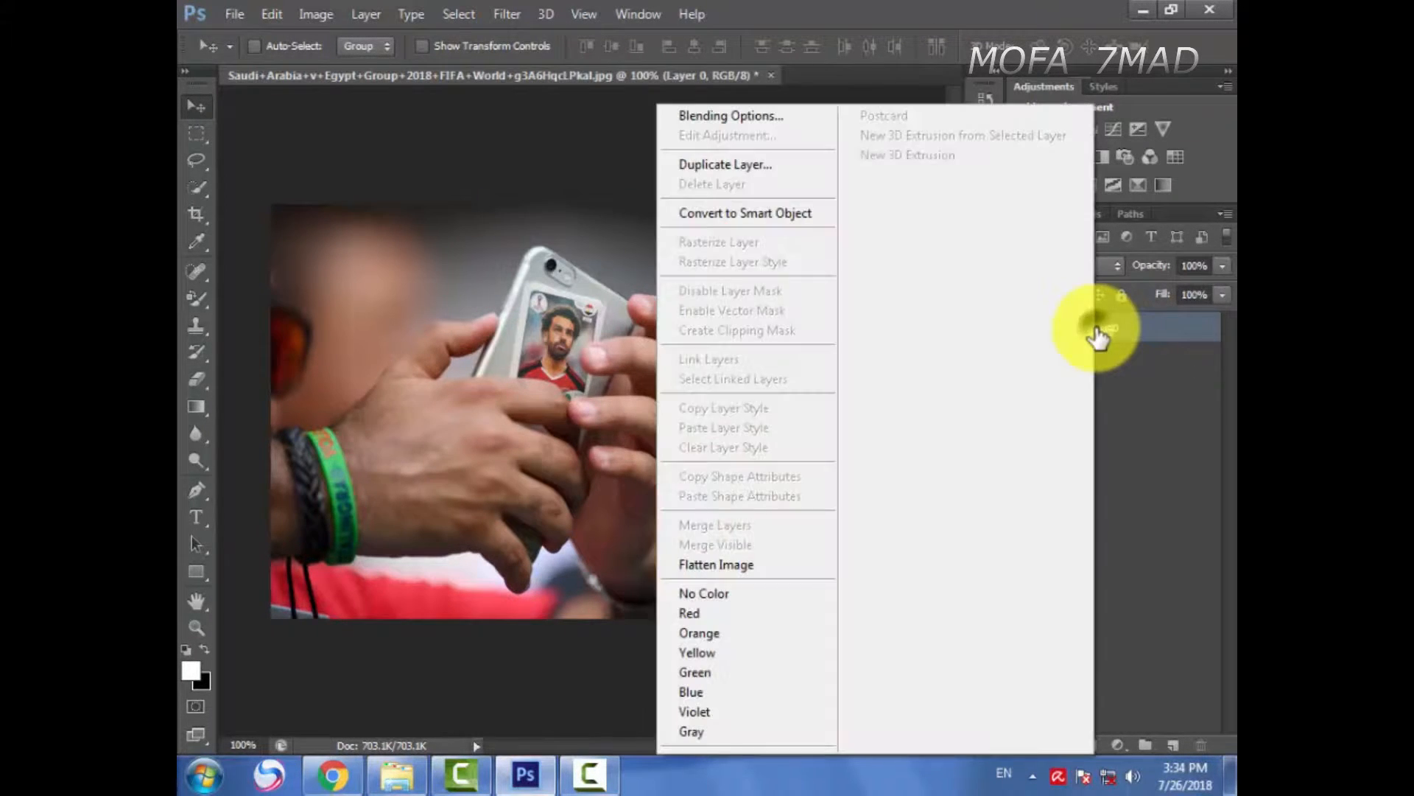
{"action": "left_click", "coordinate": [692, 165]}
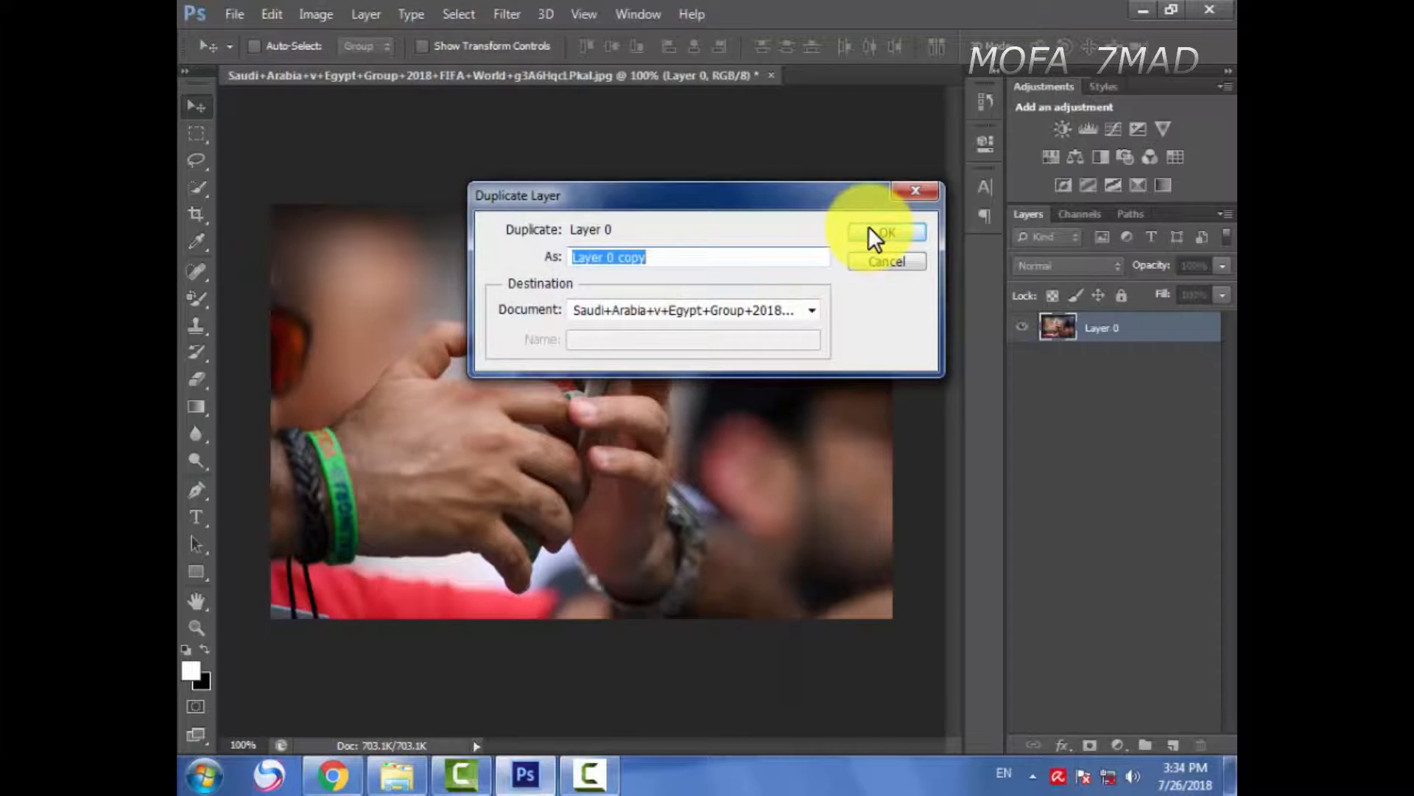
{"action": "left_click", "coordinate": [869, 228]}
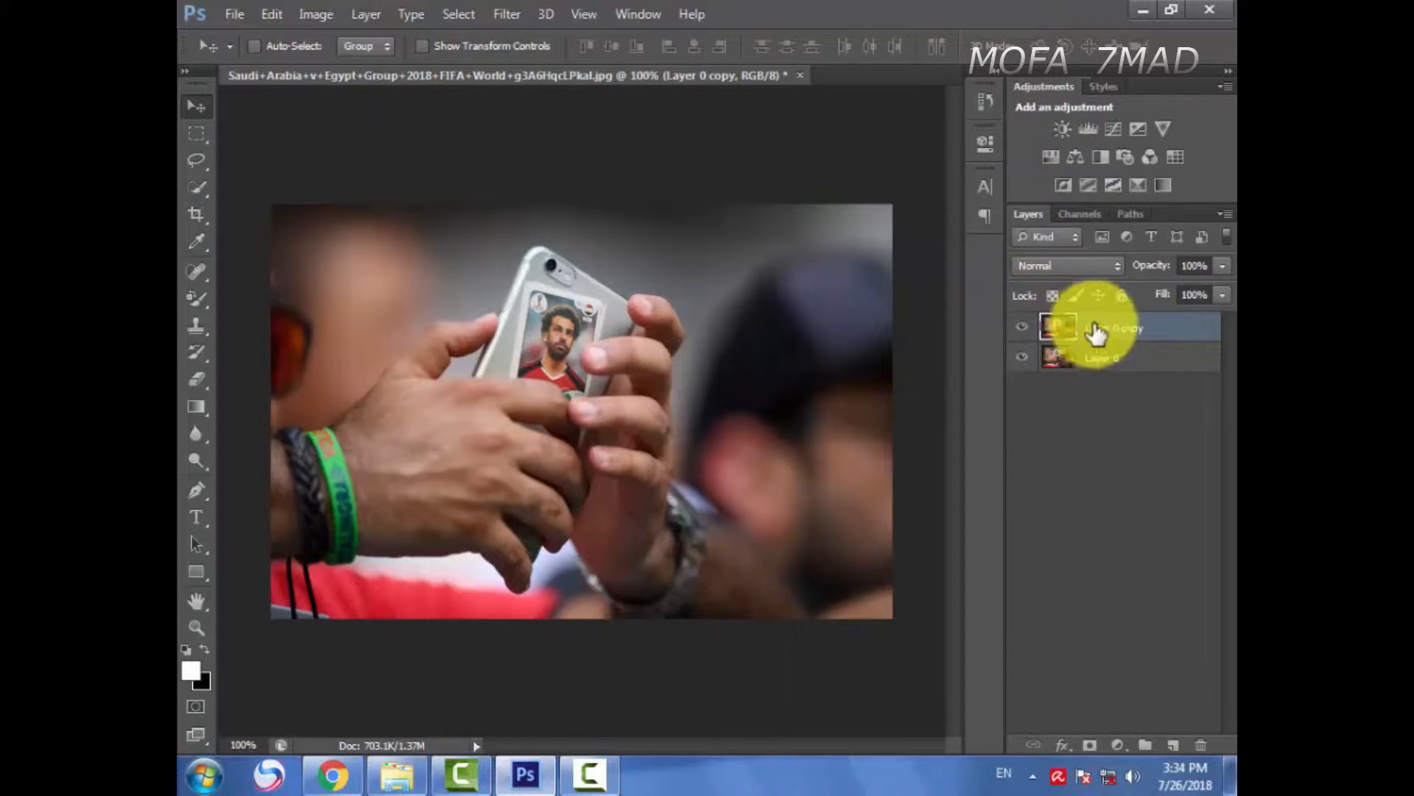
Step: Apply a Radial Blur to the duplicate layer with amount 40, Zoom method and Best quality
{"action": "left_click", "coordinate": [445, 13]}
{"action": "left_click", "coordinate": [504, 14]}
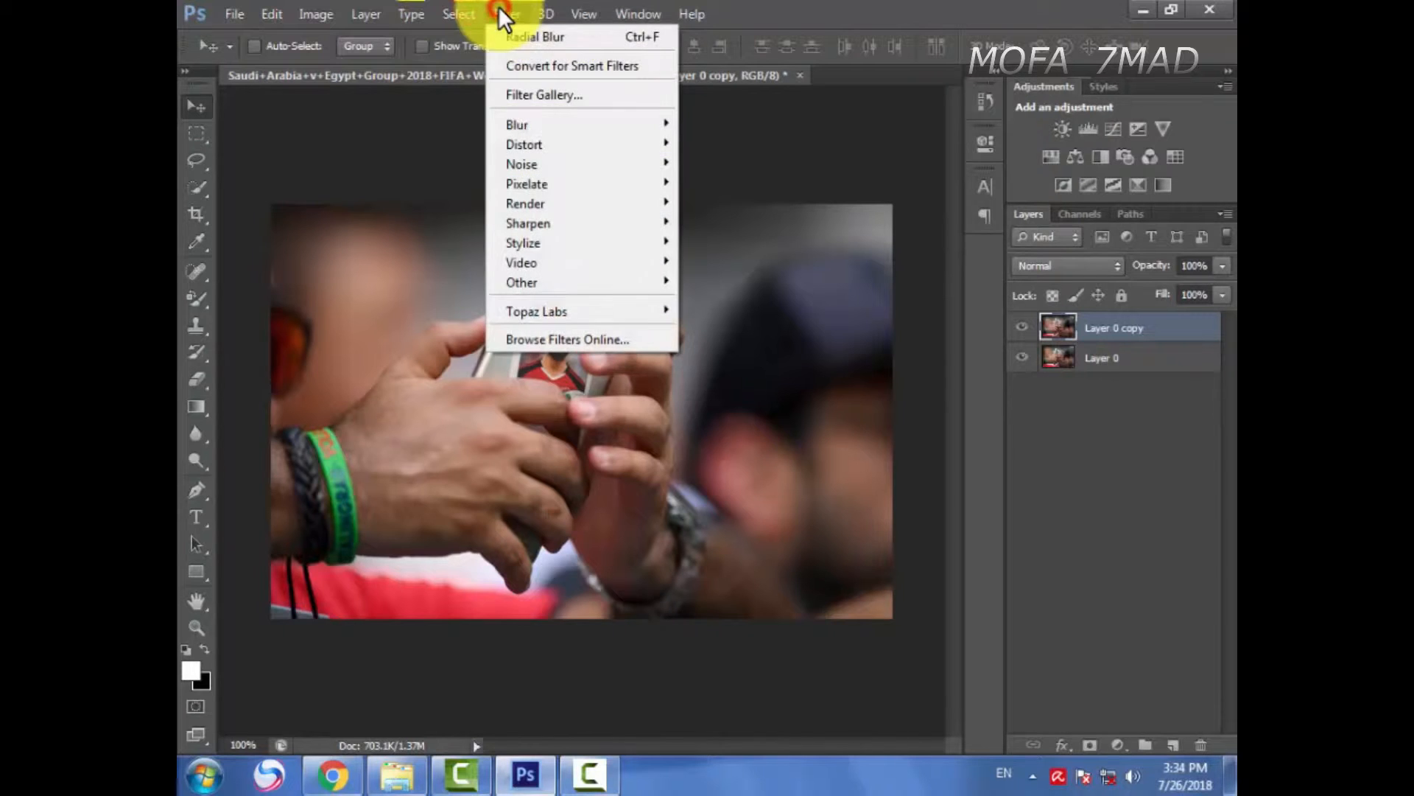
{"action": "left_click", "coordinate": [654, 114]}
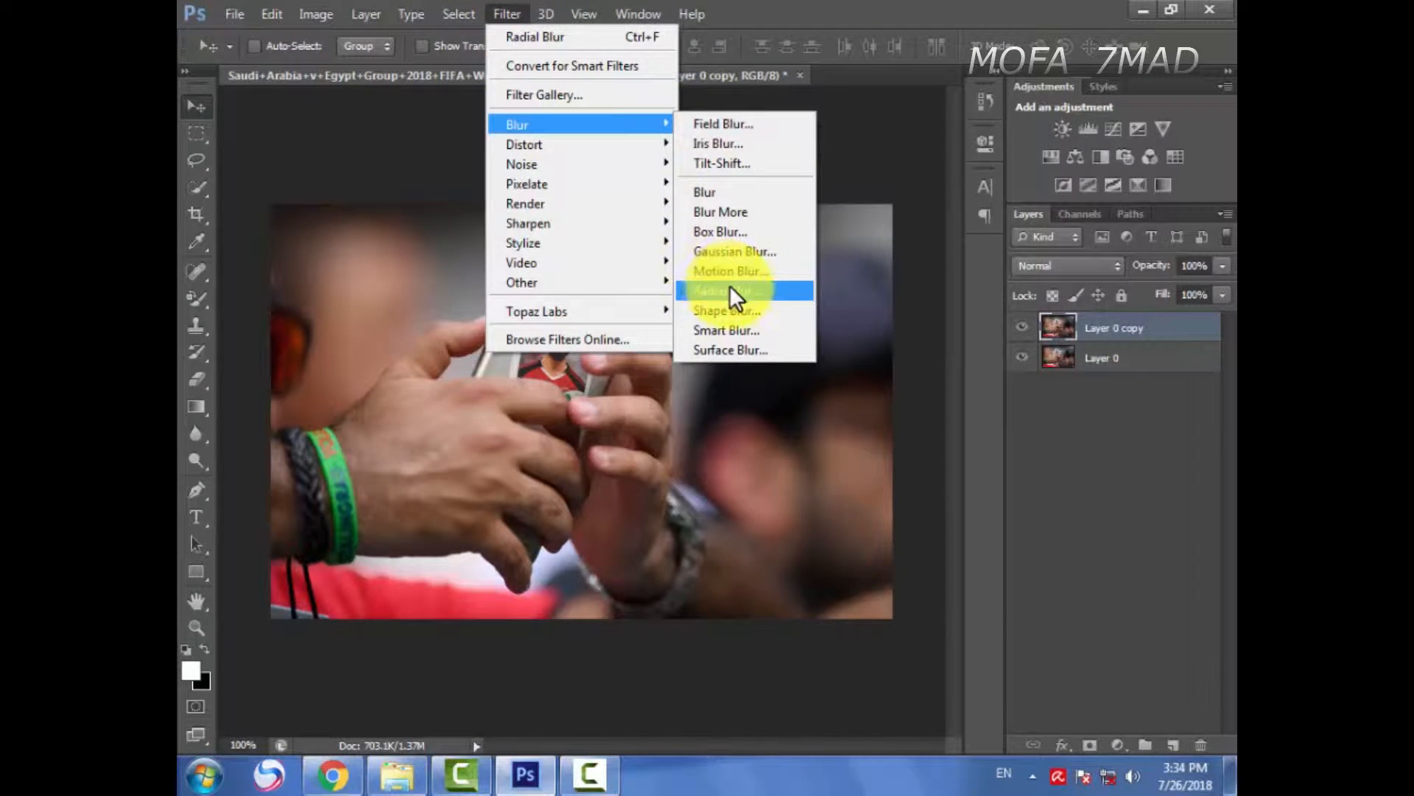
{"action": "left_click", "coordinate": [730, 290]}
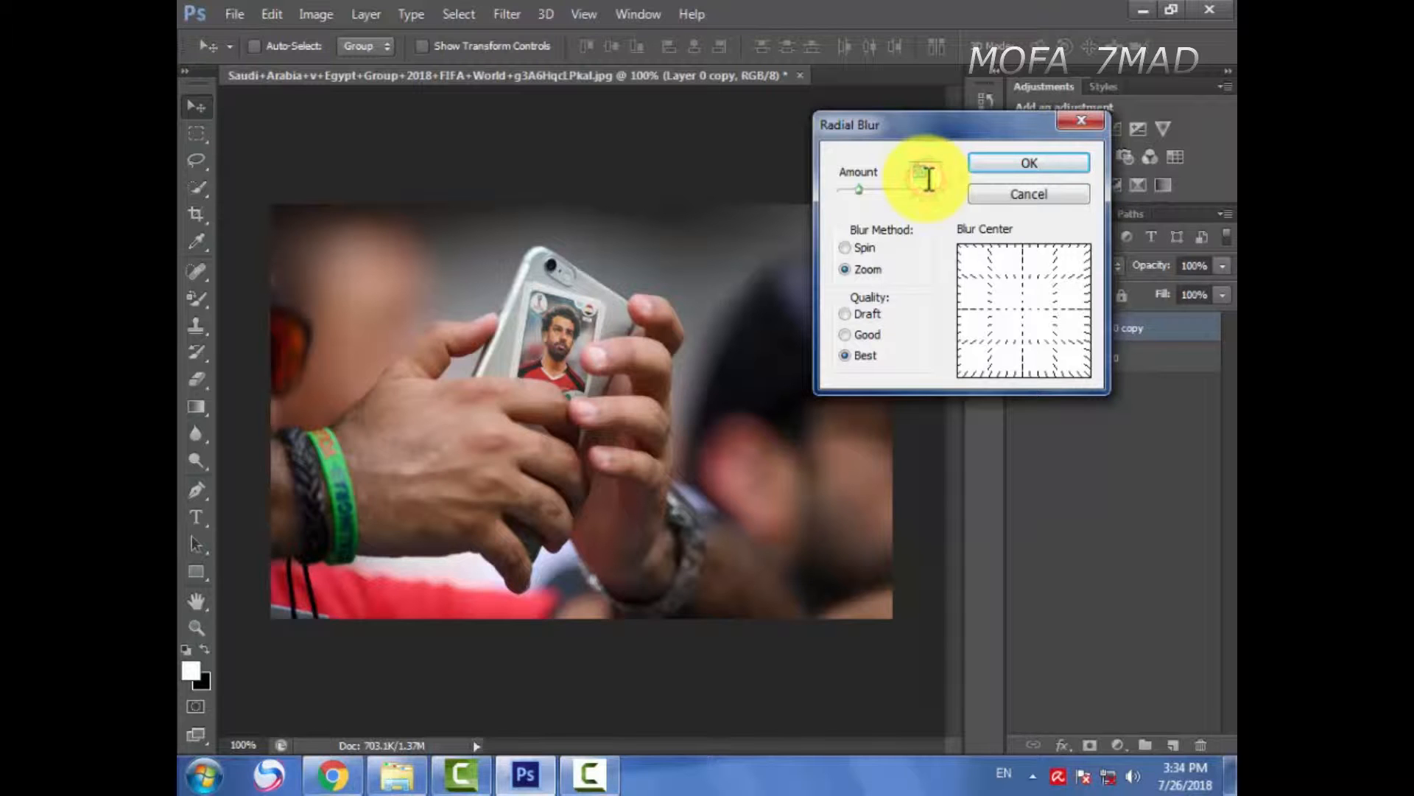
{"action": "type", "text": "40"}
{"action": "left_click", "coordinate": [869, 356]}
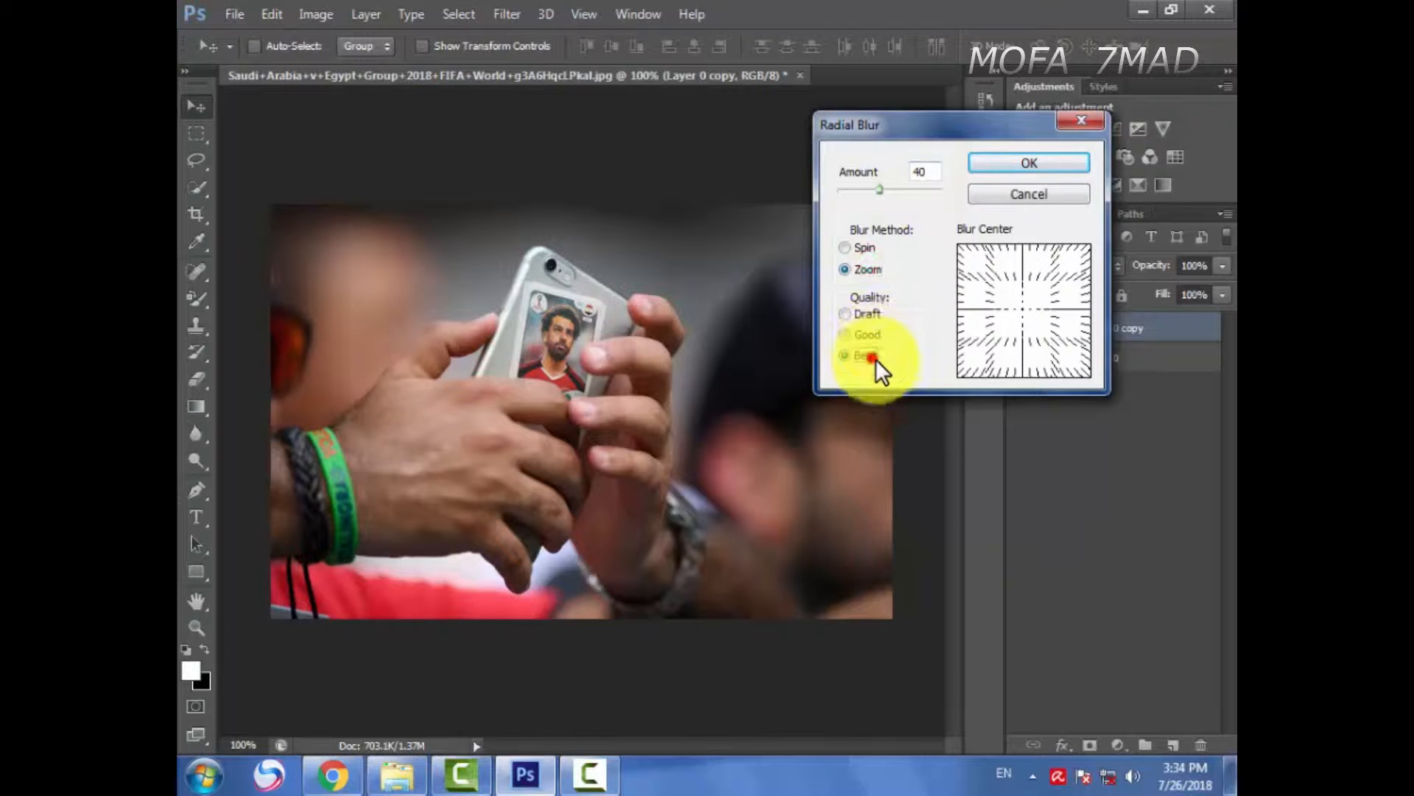
{"action": "left_click", "coordinate": [1053, 163]}
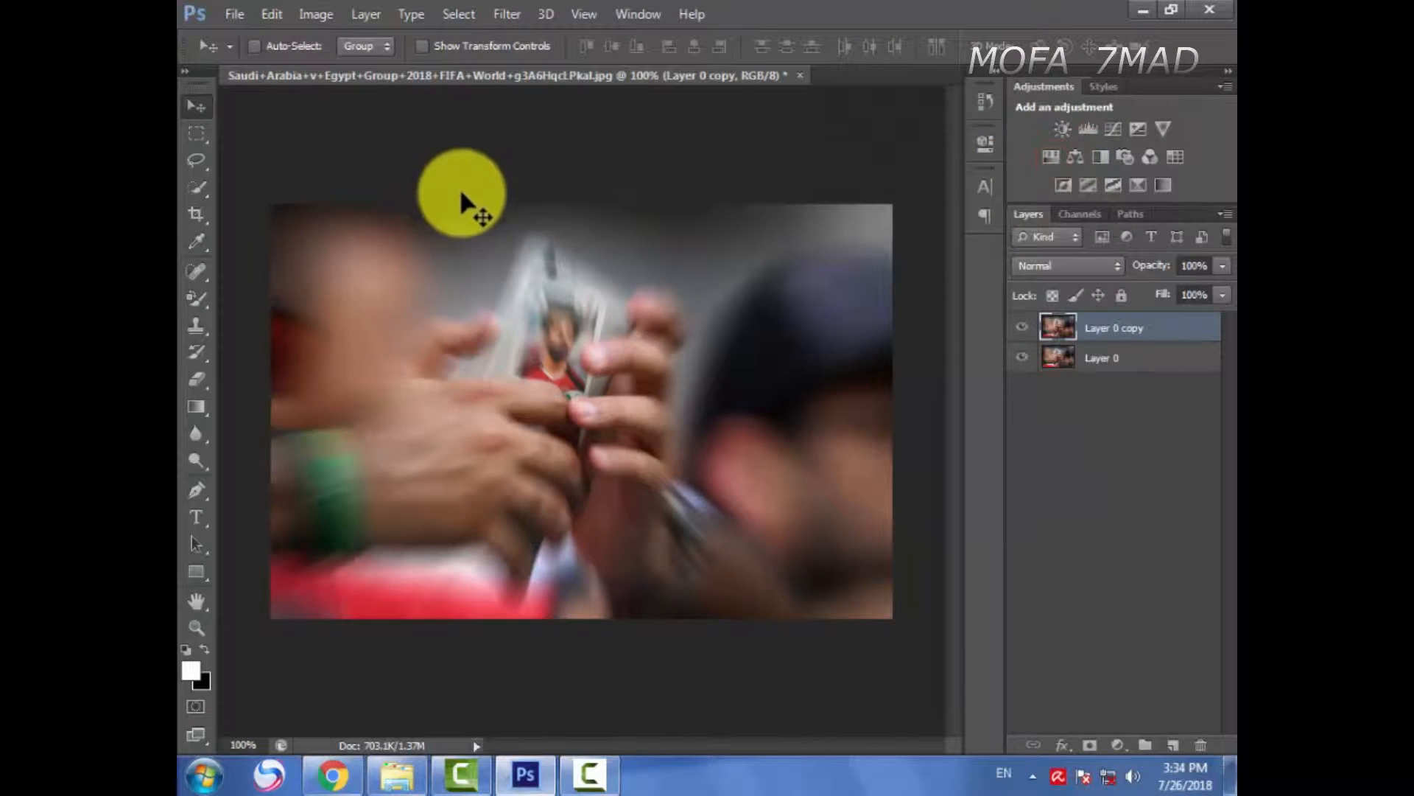
Step: Erase the blur over the player's card on the phone with the soft 182-pixel Eraser
{"action": "left_click", "coordinate": [202, 387]}
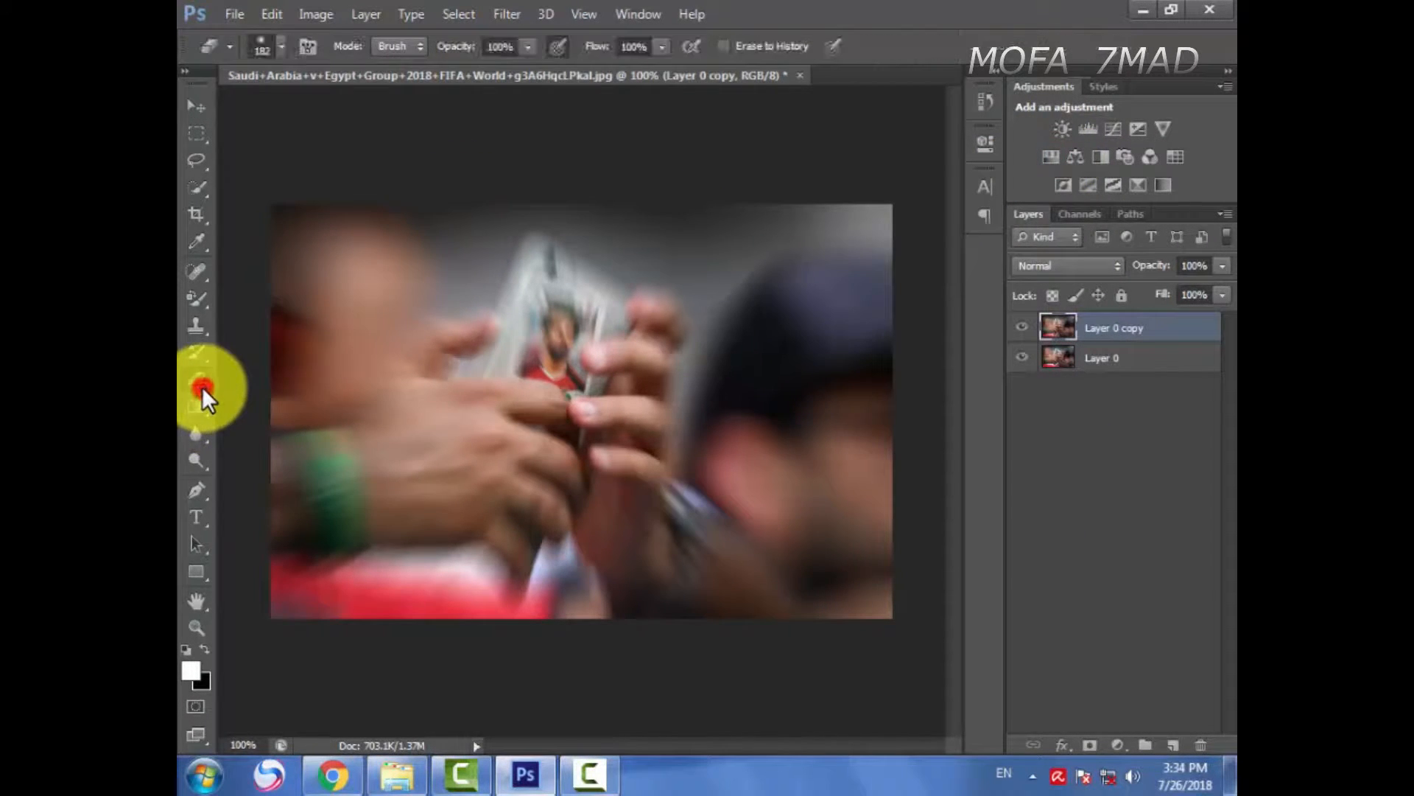
{"action": "right_click", "coordinate": [551, 377]}
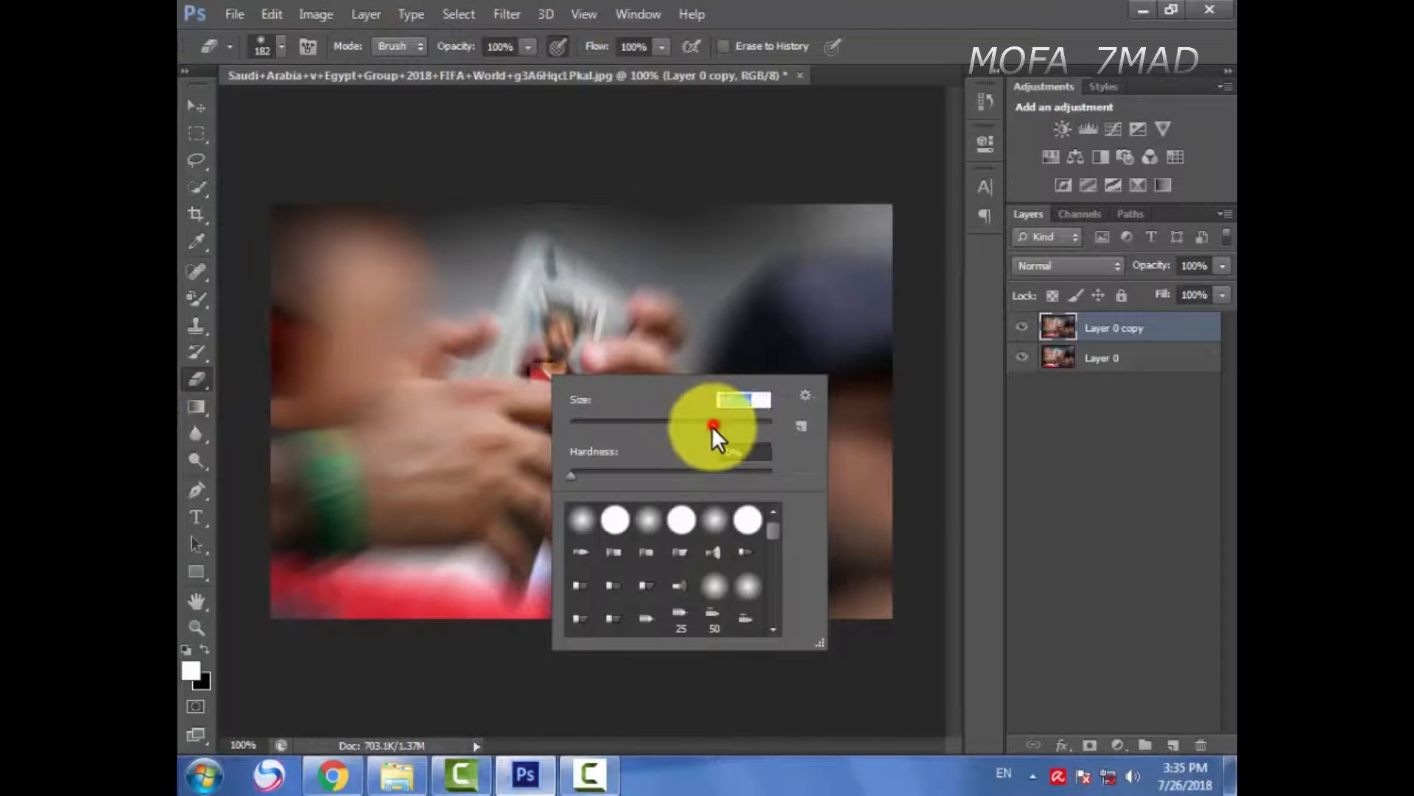
{"action": "left_click_drag", "start_coordinate": [563, 365], "coordinate": [564, 506]}
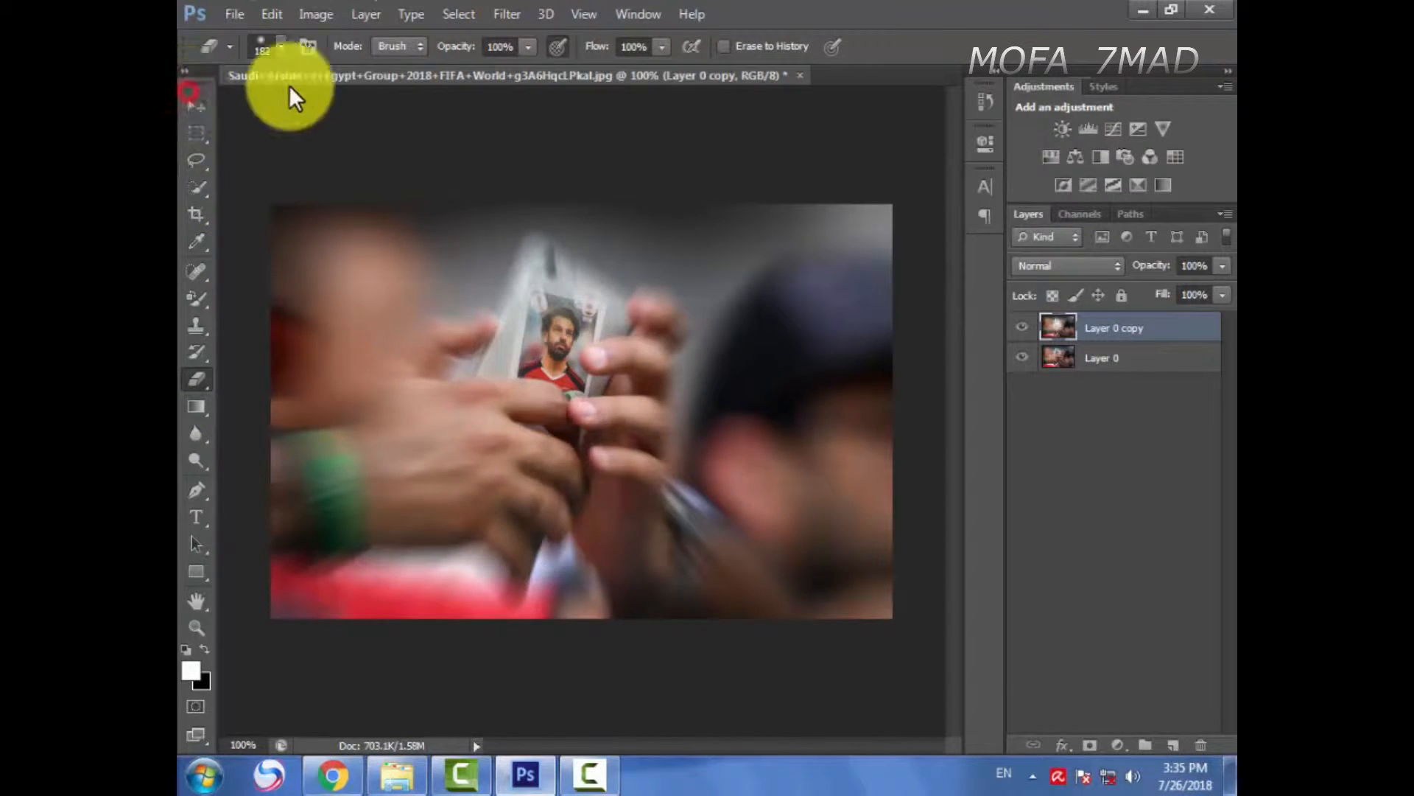
Step: Enlarge the blurred copy beyond the canvas edges to about 106.5% width and 108% height, using temporary transform controls
{"action": "left_click", "coordinate": [196, 106]}
{"action": "left_click", "coordinate": [466, 45]}
{"action": "left_click_drag", "start_coordinate": [892, 205], "coordinate": [906, 191]}
{"action": "left_click_drag", "start_coordinate": [270, 630], "coordinate": [252, 639]}
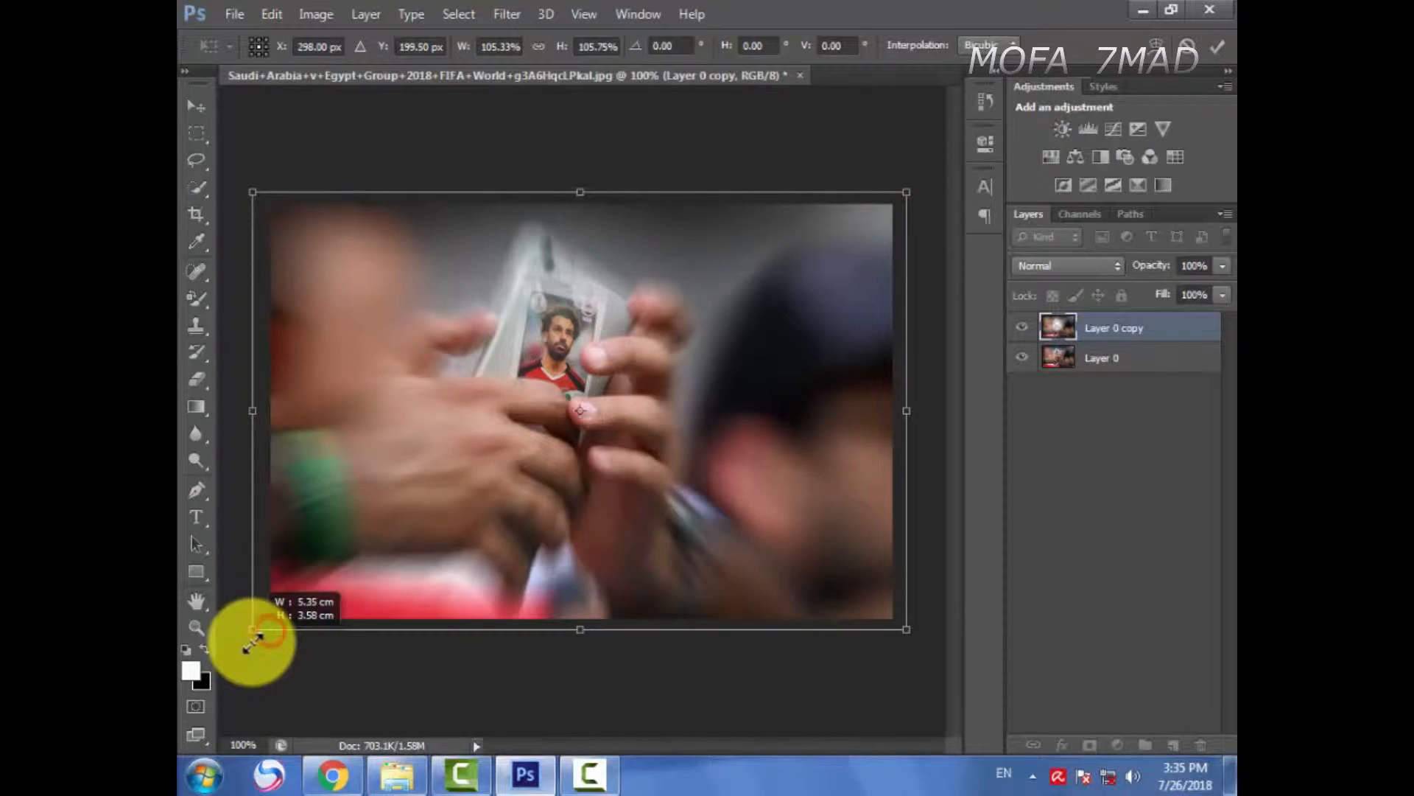
{"action": "left_click_drag", "start_coordinate": [253, 186], "coordinate": [246, 182]}
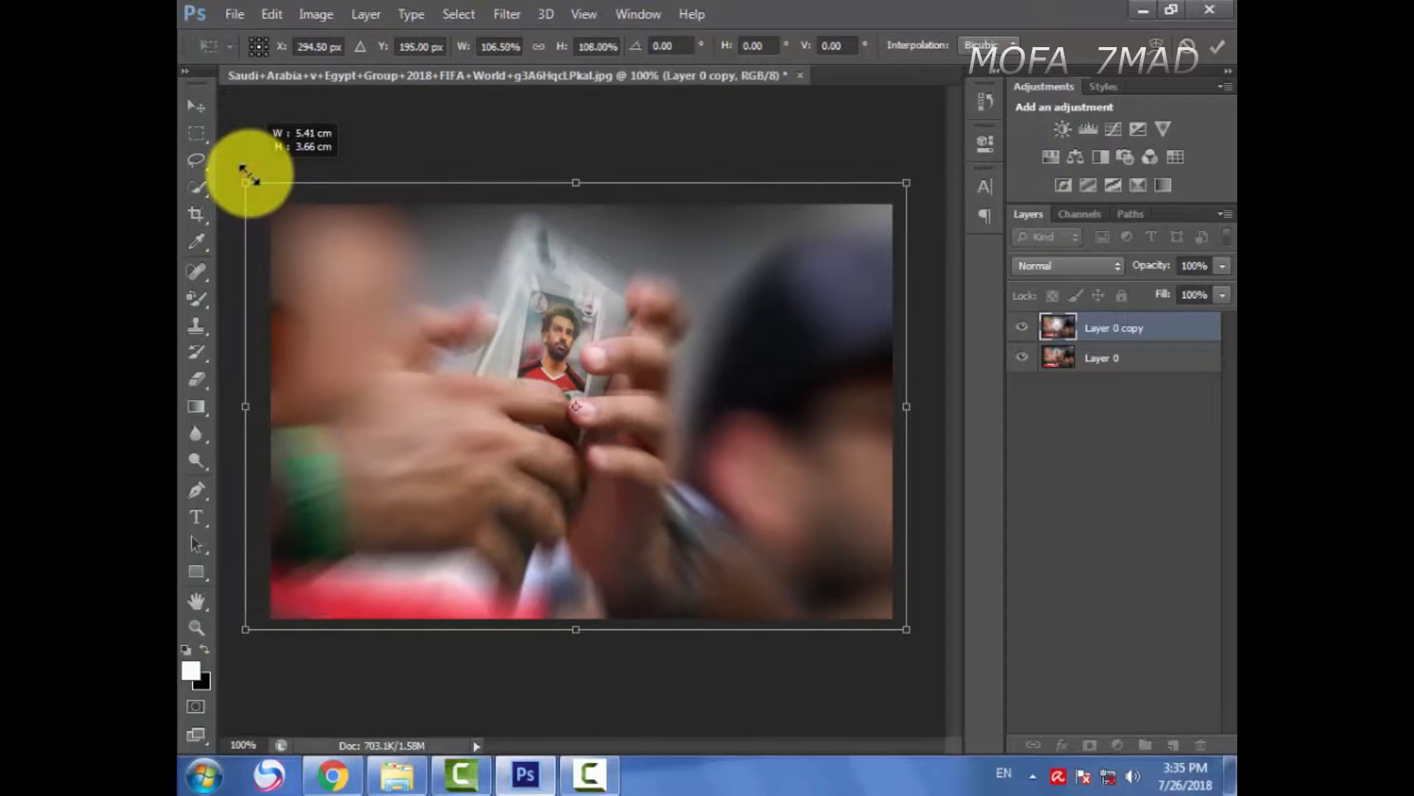
{"action": "double_click", "coordinate": [492, 372]}
{"action": "left_click", "coordinate": [424, 45]}
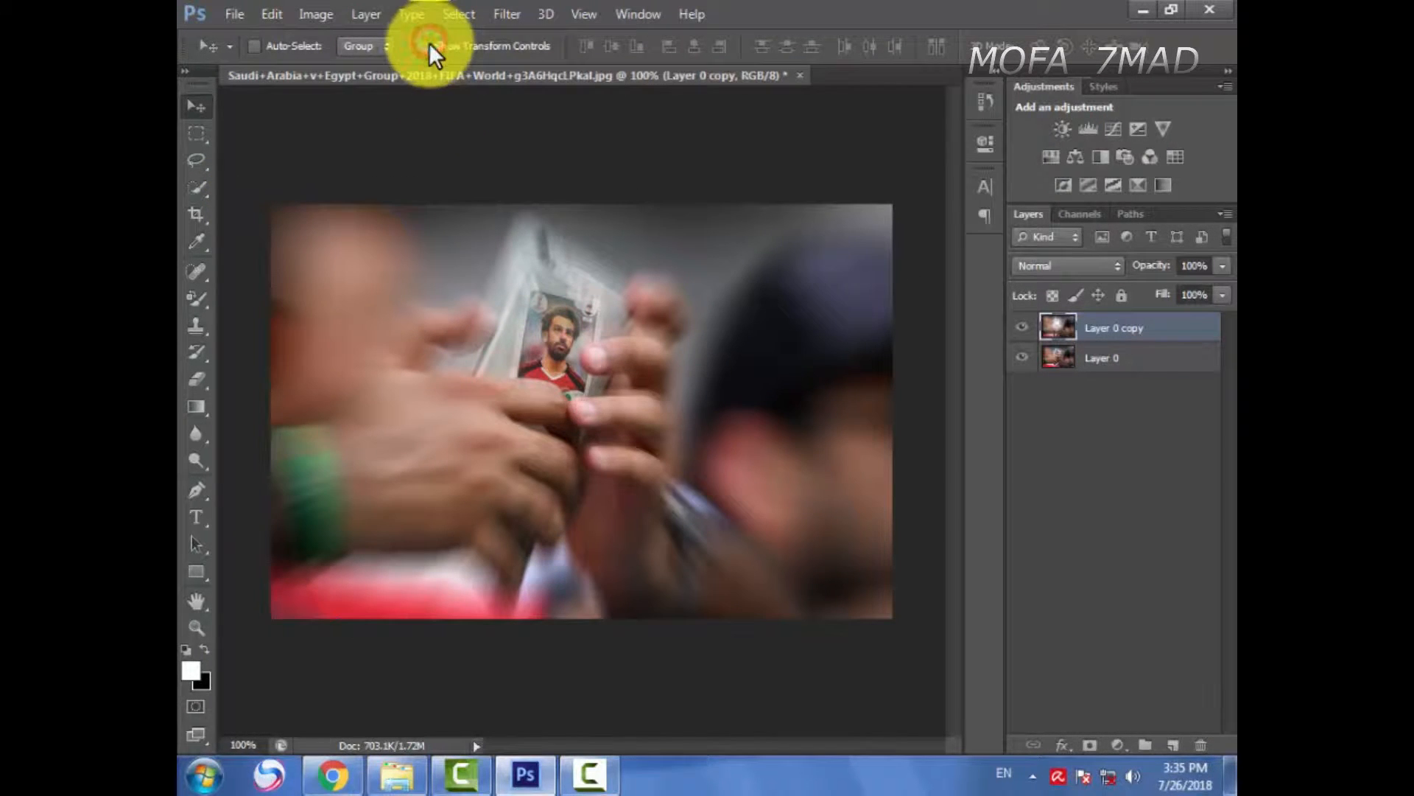
{"action": "left_click", "coordinate": [196, 379]}
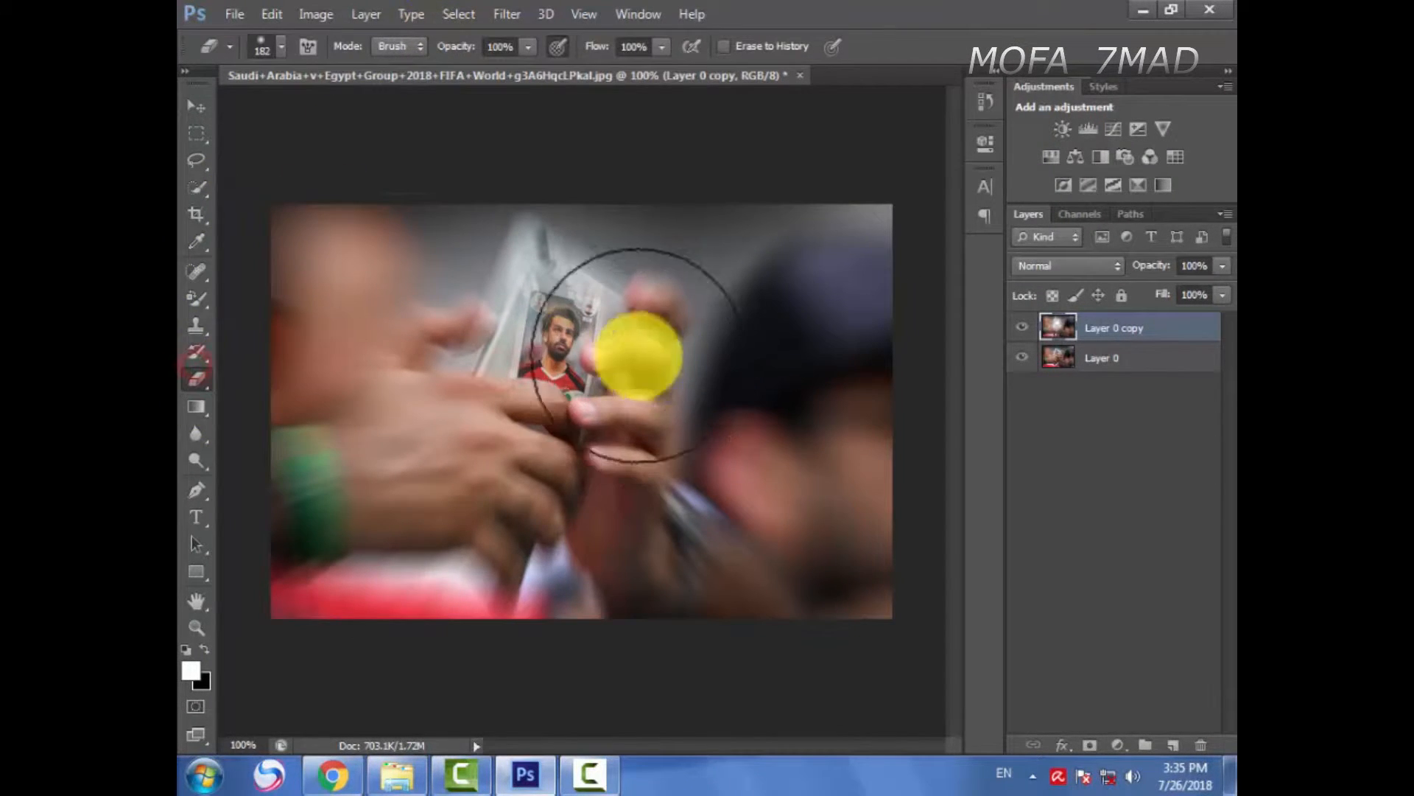
{"action": "left_click", "coordinate": [194, 109]}
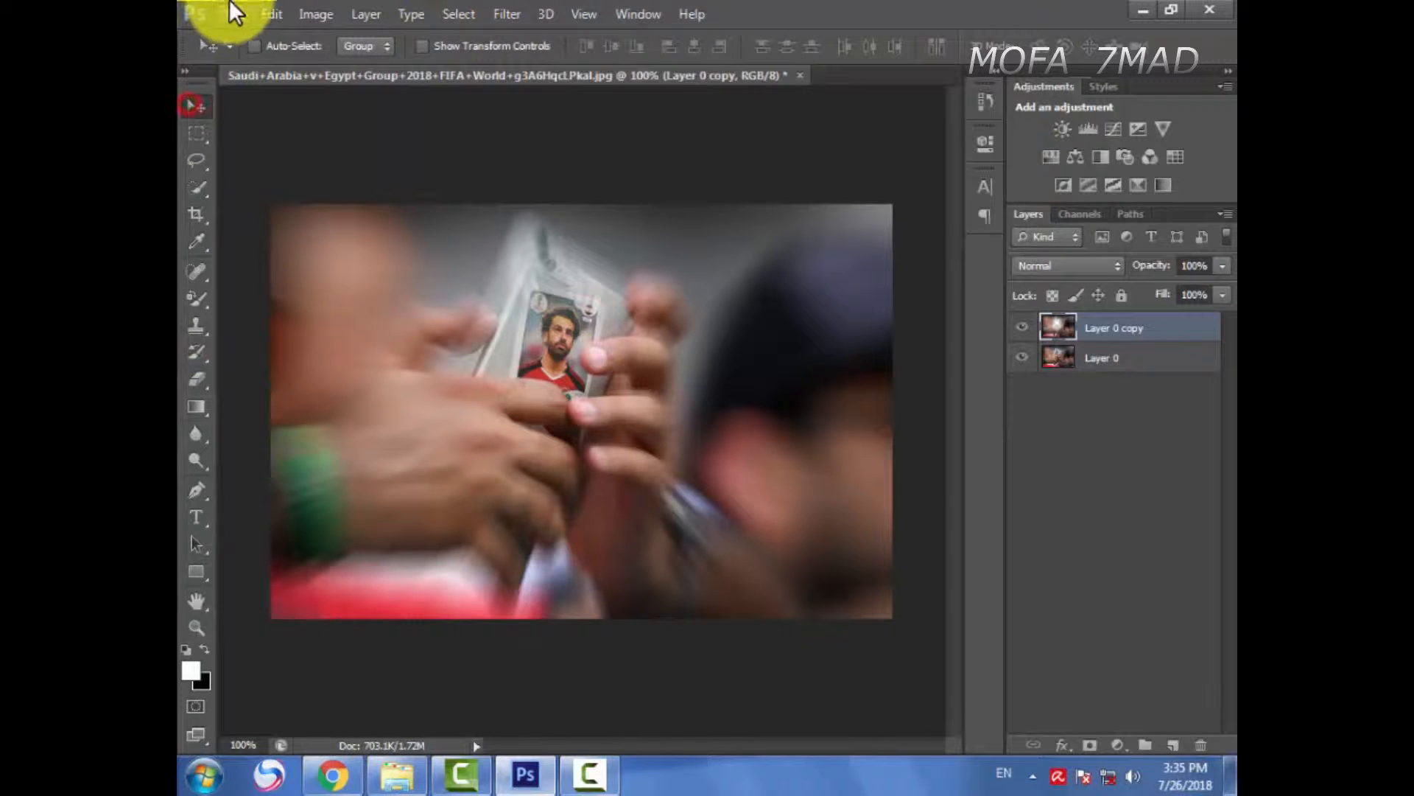
{"action": "left_click", "coordinate": [237, 13]}
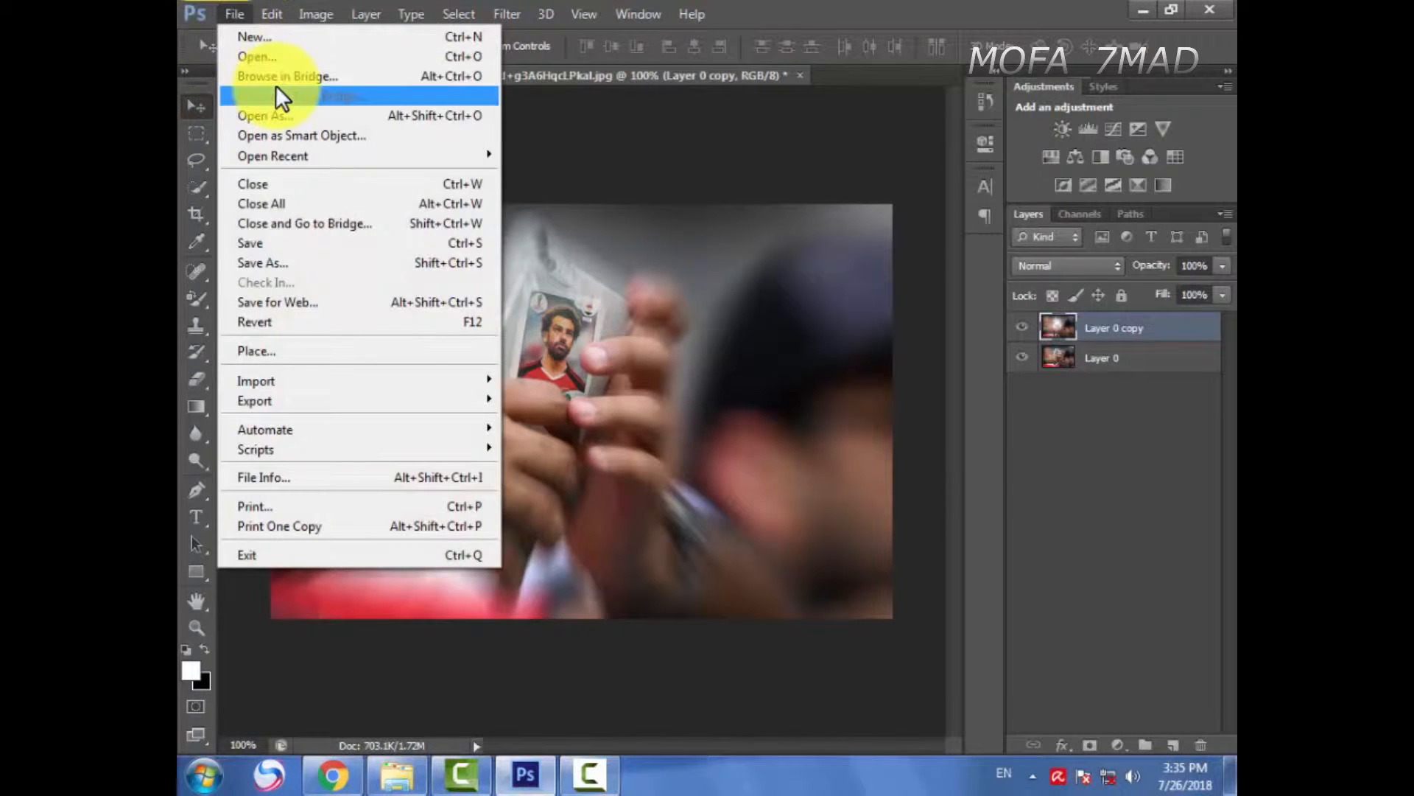
Step: Lower the opacity of the blurred layer copy to 82%
{"action": "left_click", "coordinate": [1228, 291]}
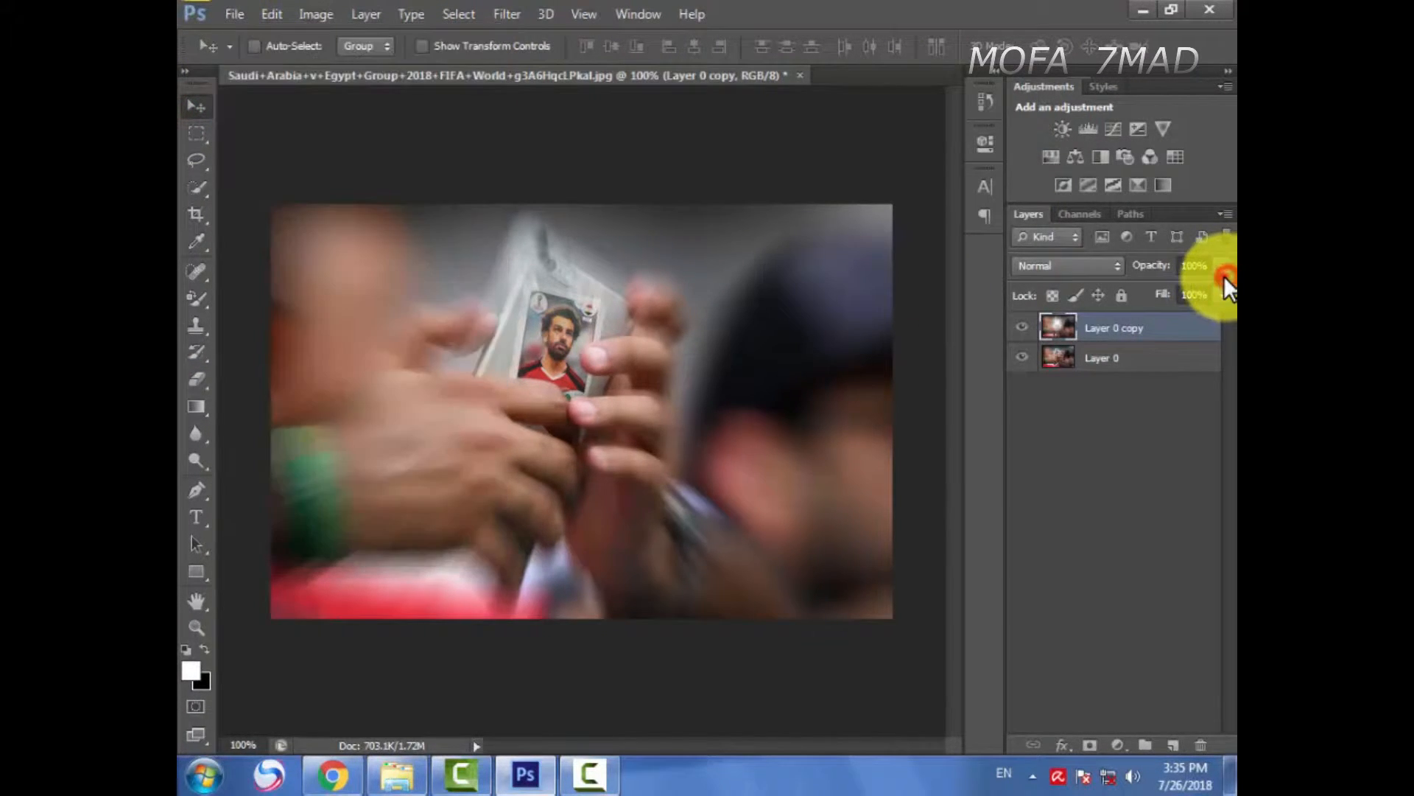
{"action": "left_click_drag", "start_coordinate": [1222, 267], "coordinate": [1204, 293]}
Step: Start opening an image and browse drive D to the Flares folder inside New folder's Wanted 4k Exclusive Pack
{"action": "left_click", "coordinate": [235, 13]}
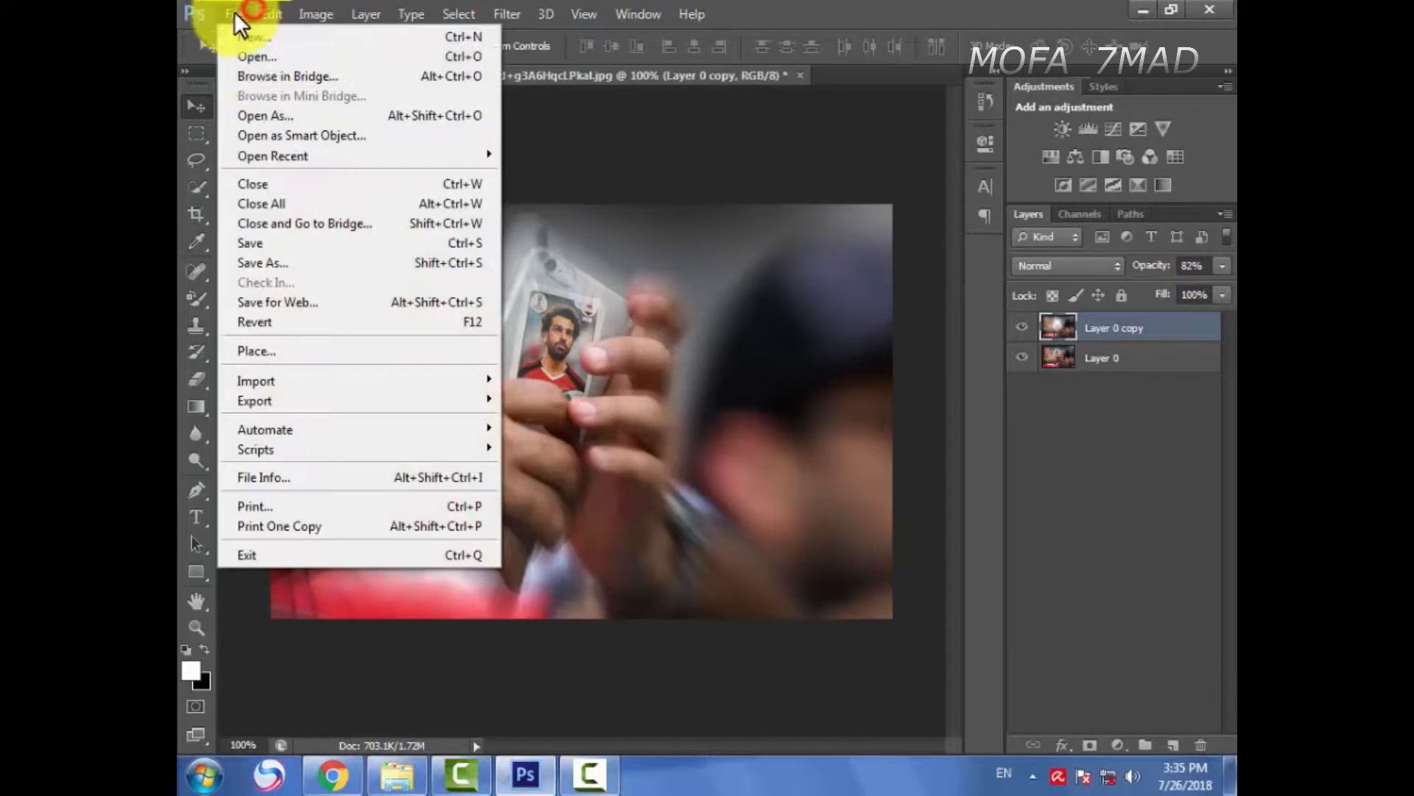
{"action": "left_click", "coordinate": [248, 51]}
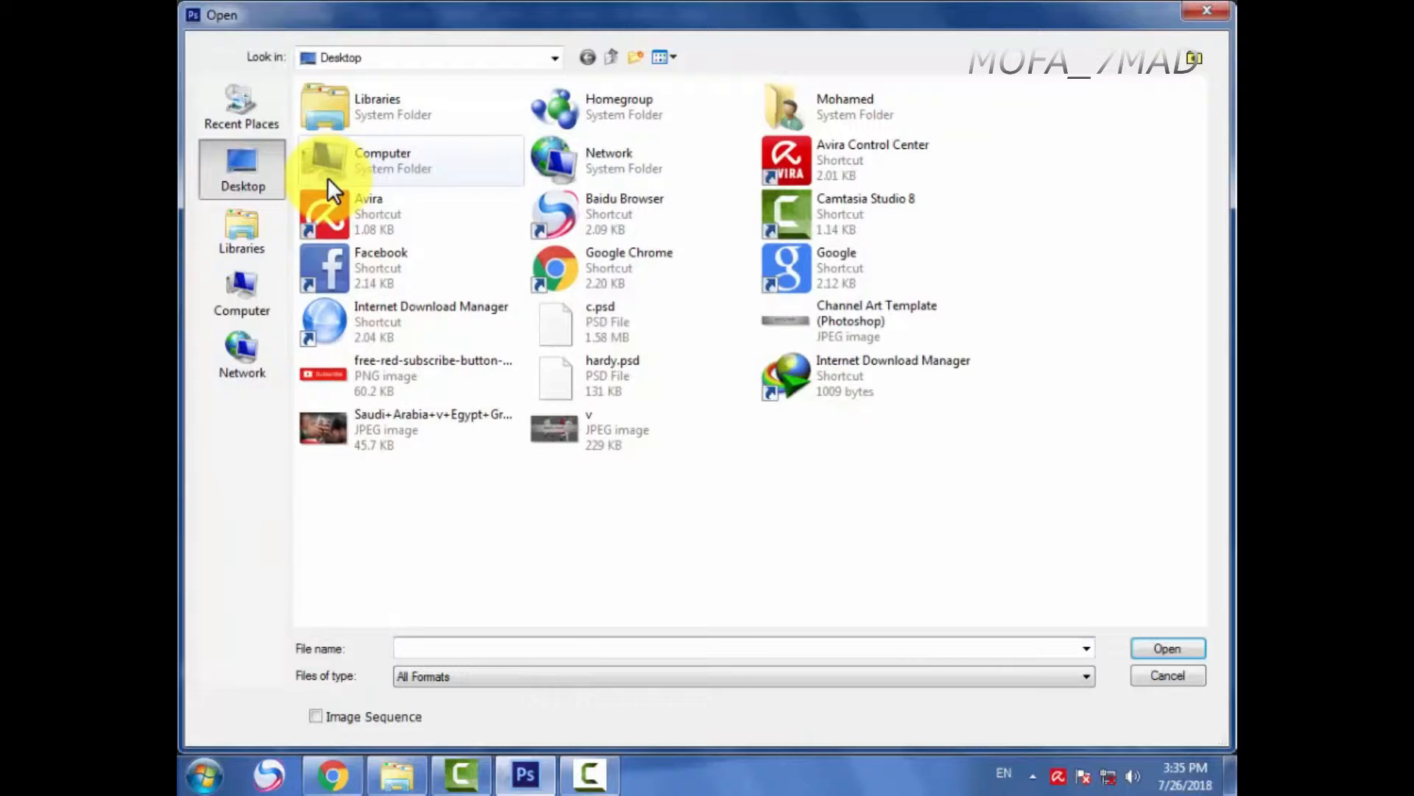
{"action": "left_click", "coordinate": [250, 284]}
{"action": "double_click", "coordinate": [667, 120]}
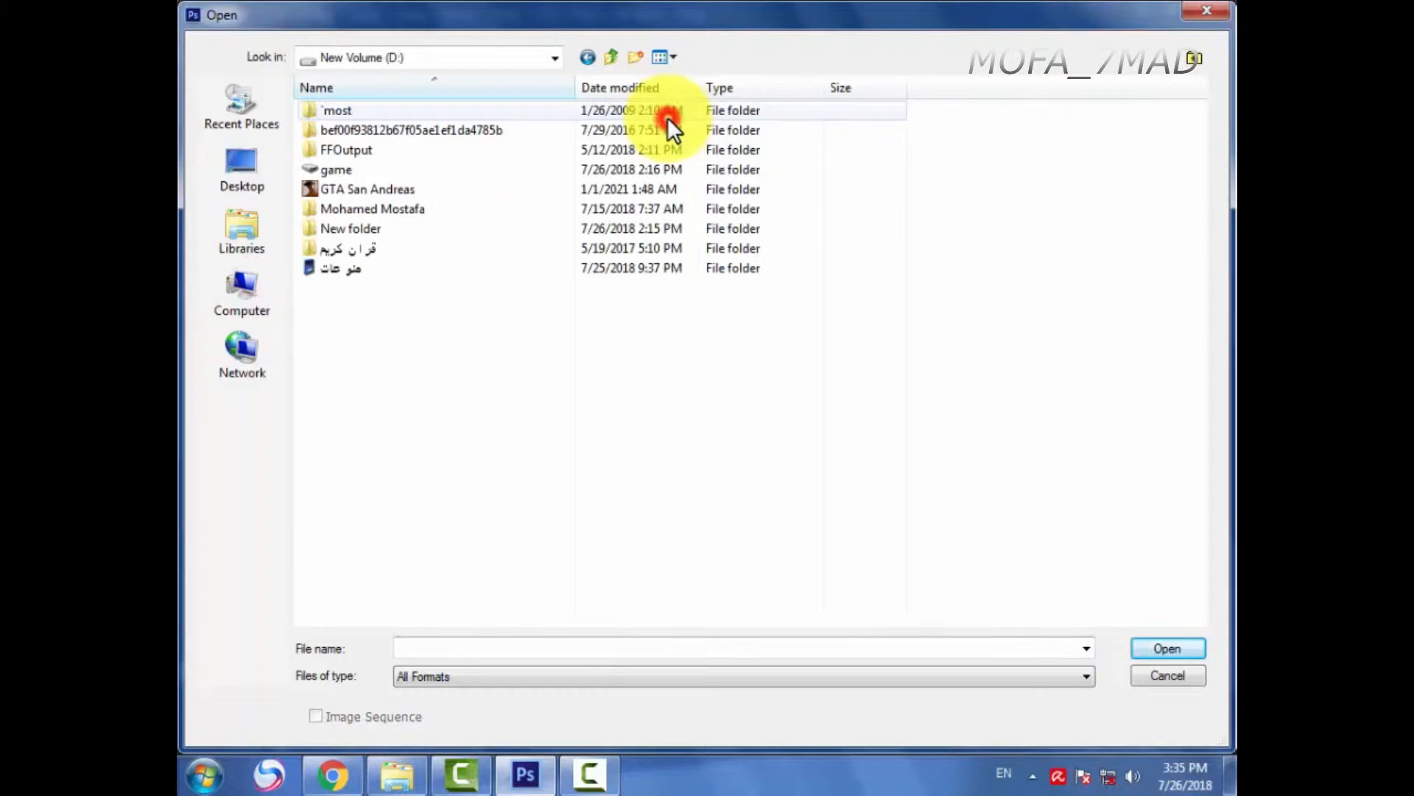
{"action": "double_click", "coordinate": [334, 209]}
{"action": "left_click", "coordinate": [593, 53]}
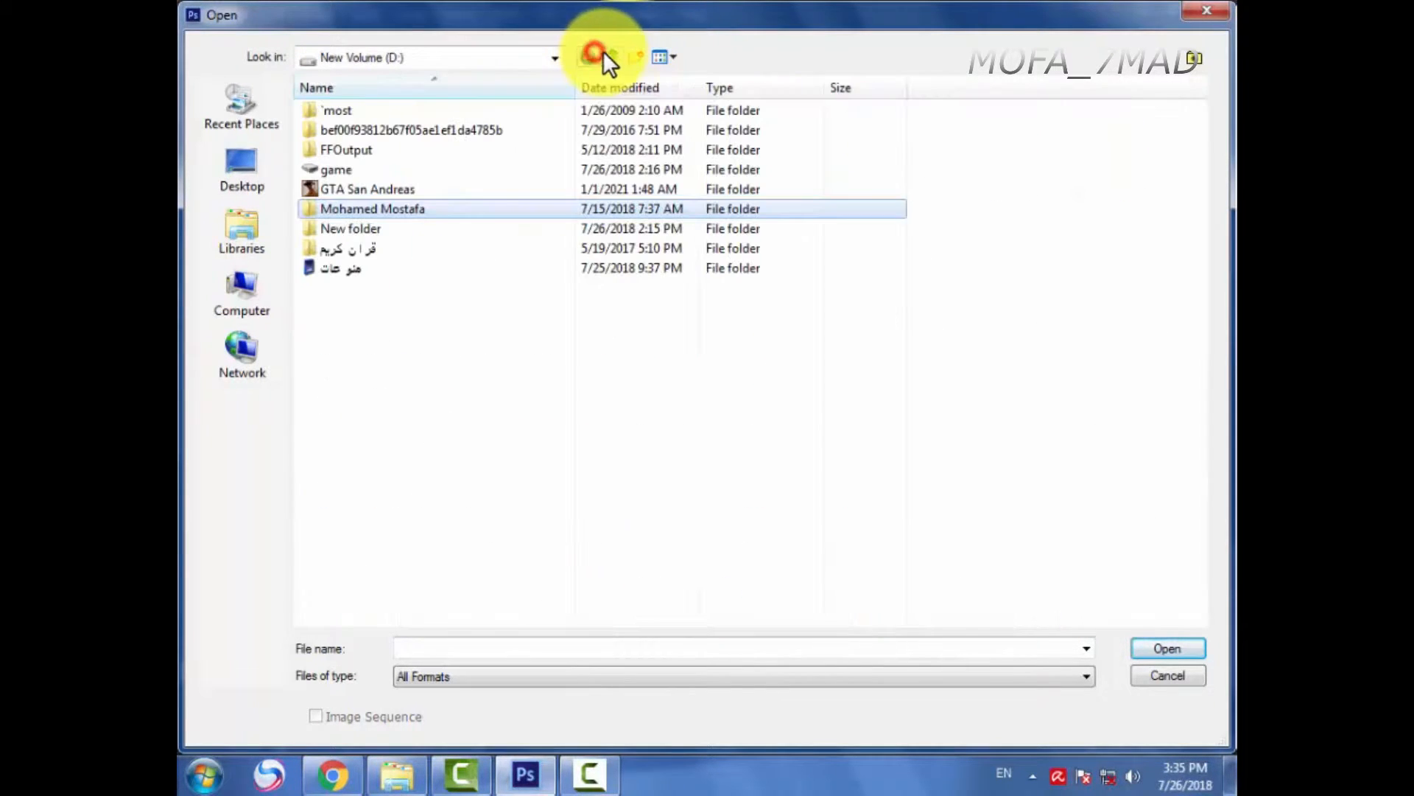
{"action": "left_click", "coordinate": [428, 223]}
{"action": "left_click", "coordinate": [429, 216]}
{"action": "double_click", "coordinate": [440, 222]}
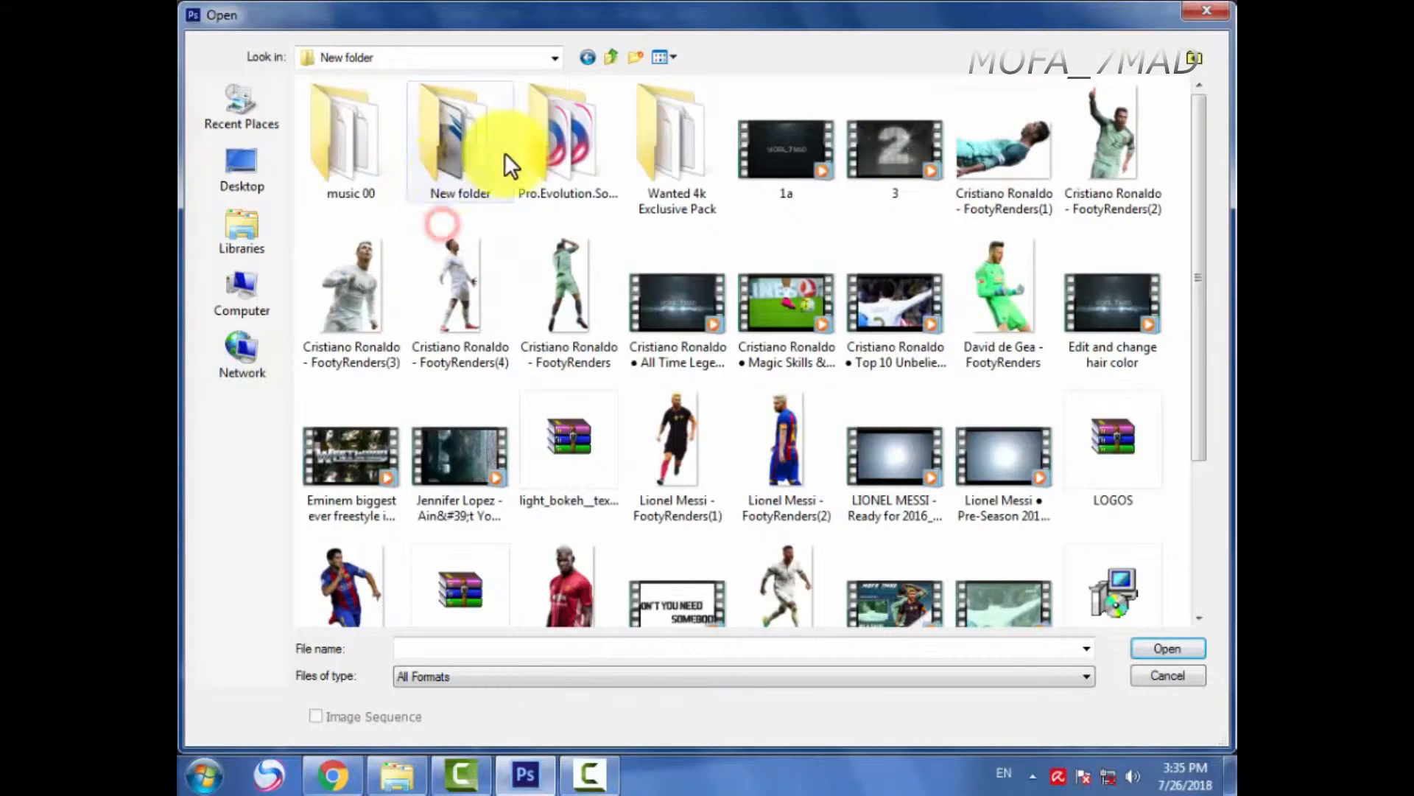
{"action": "left_click", "coordinate": [635, 127]}
{"action": "double_click", "coordinate": [635, 126]}
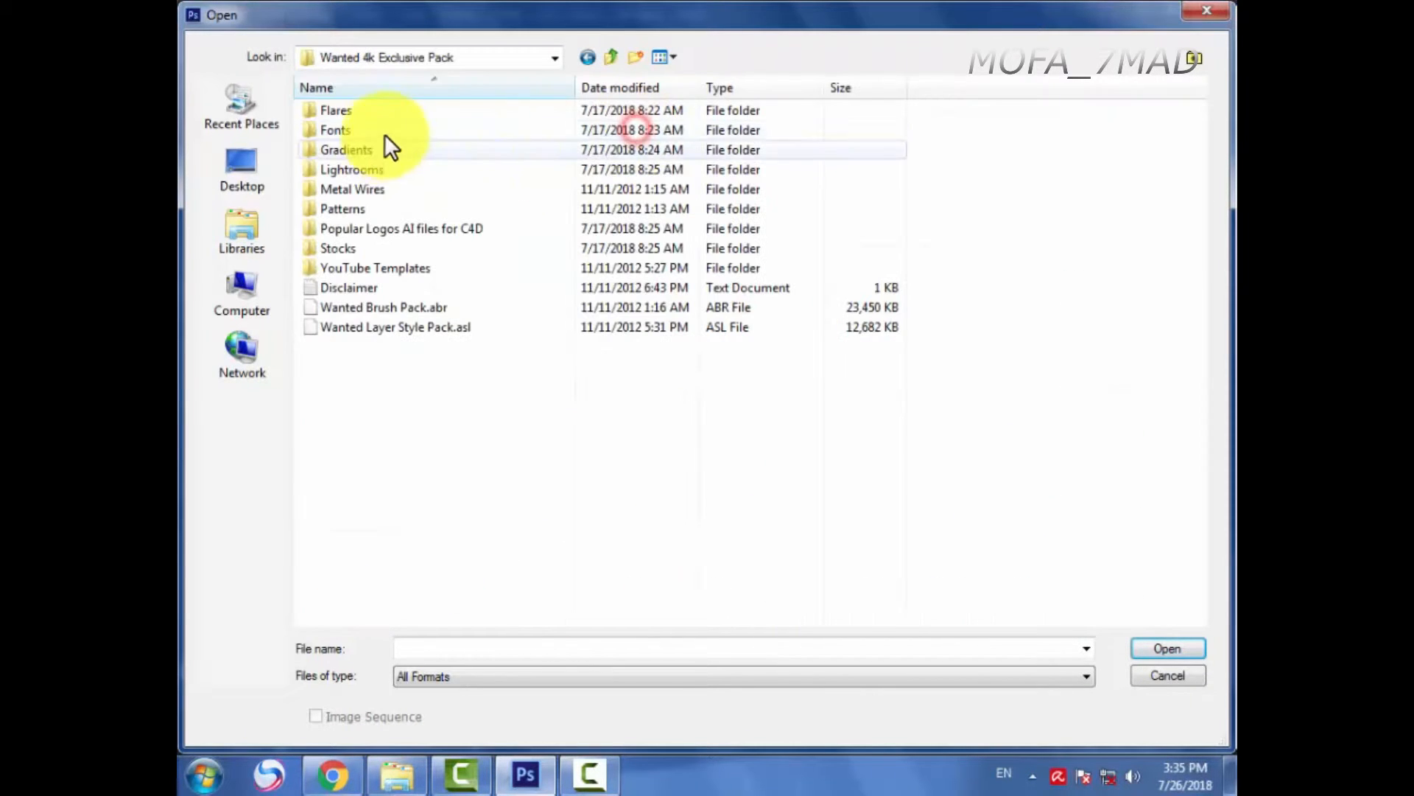
{"action": "double_click", "coordinate": [368, 116]}
Step: Open the Smudgy texture image from the Flares folder and close it again
{"action": "scroll", "coordinate": [724, 355], "scroll_direction": "down", "scroll_amount": 10}
{"action": "scroll", "coordinate": [724, 355], "scroll_direction": "down", "scroll_amount": 15}
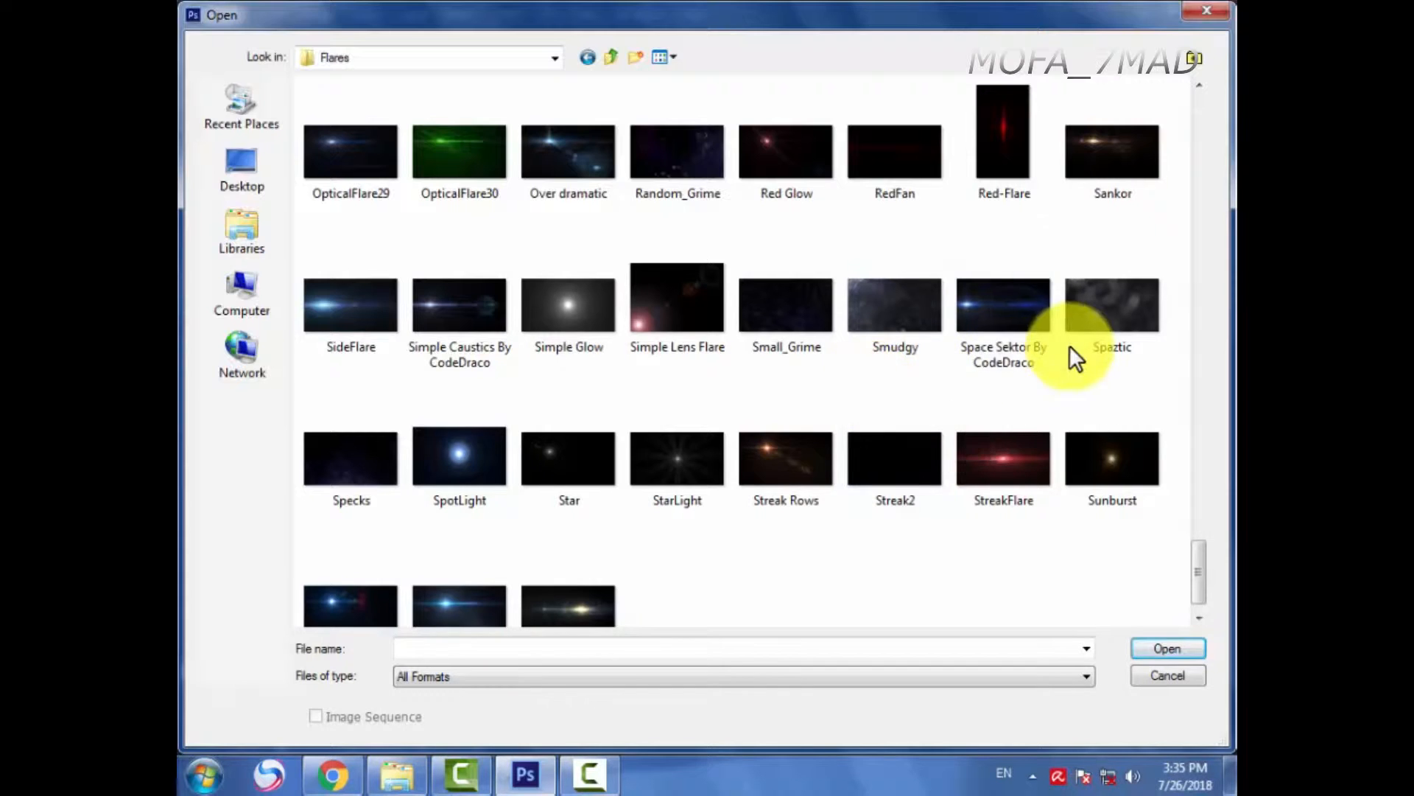
{"action": "double_click", "coordinate": [876, 321]}
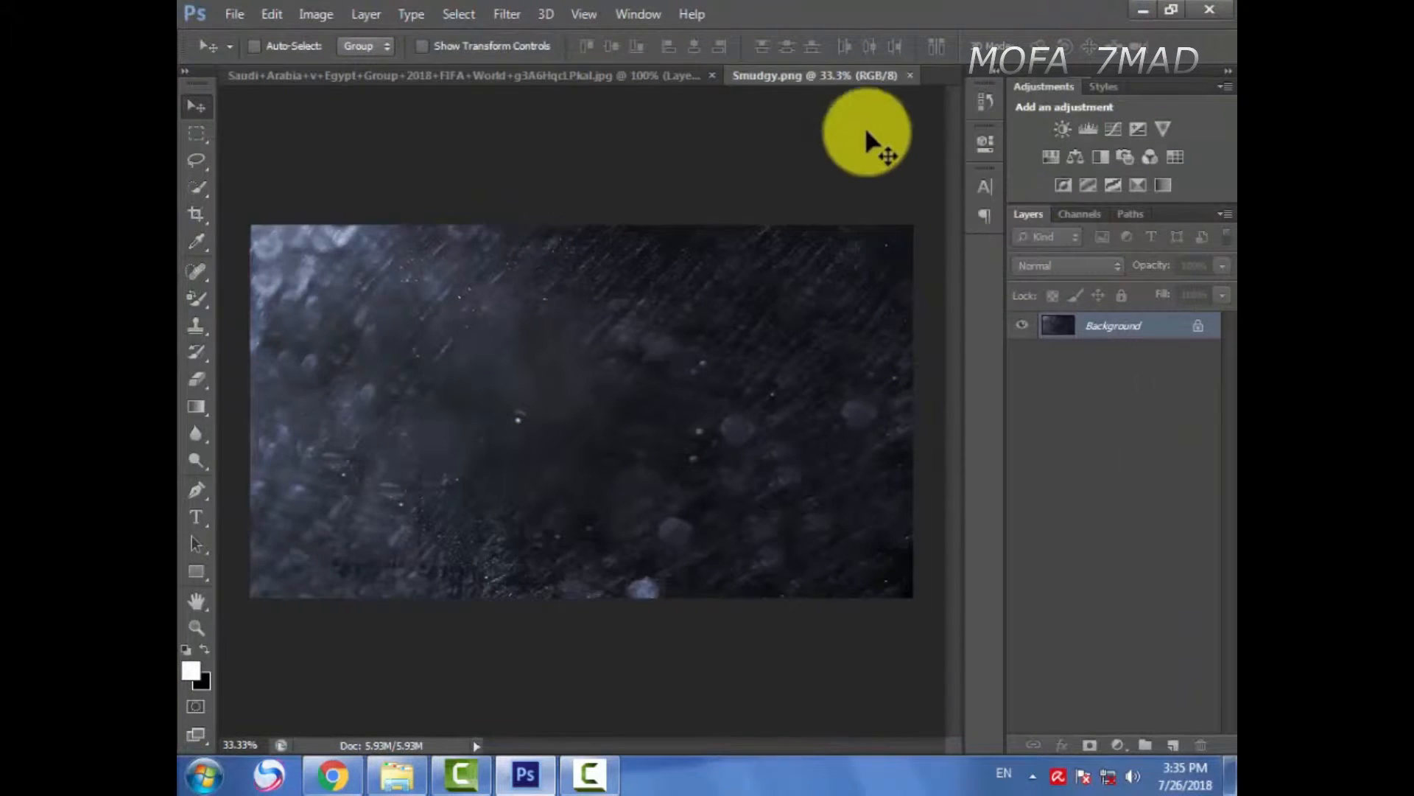
{"action": "left_click", "coordinate": [913, 71]}
Step: Open the Messy.png star-and-particle texture from the Flares folder
{"action": "left_click", "coordinate": [234, 14]}
{"action": "left_click", "coordinate": [246, 59]}
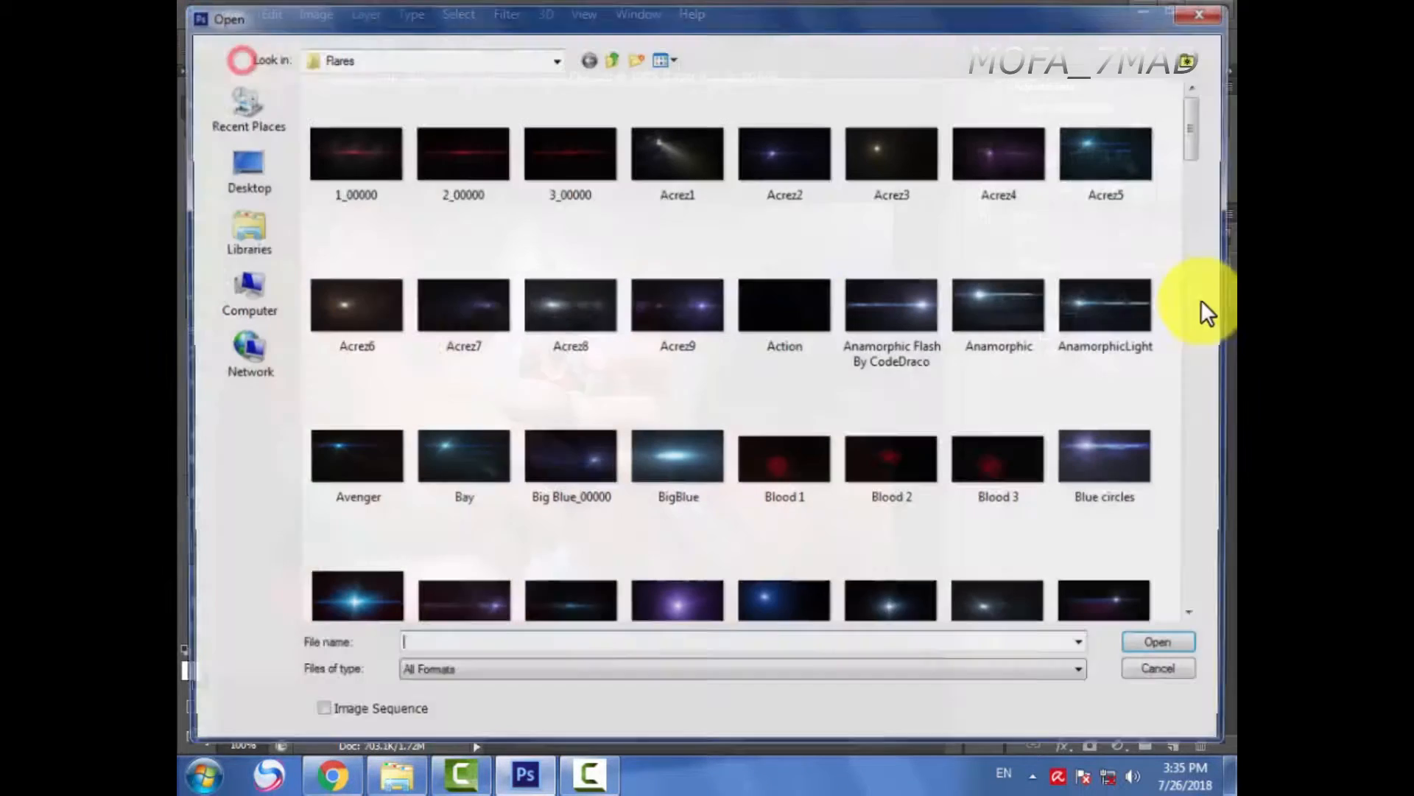
{"action": "left_click_drag", "start_coordinate": [1196, 127], "coordinate": [1204, 496]}
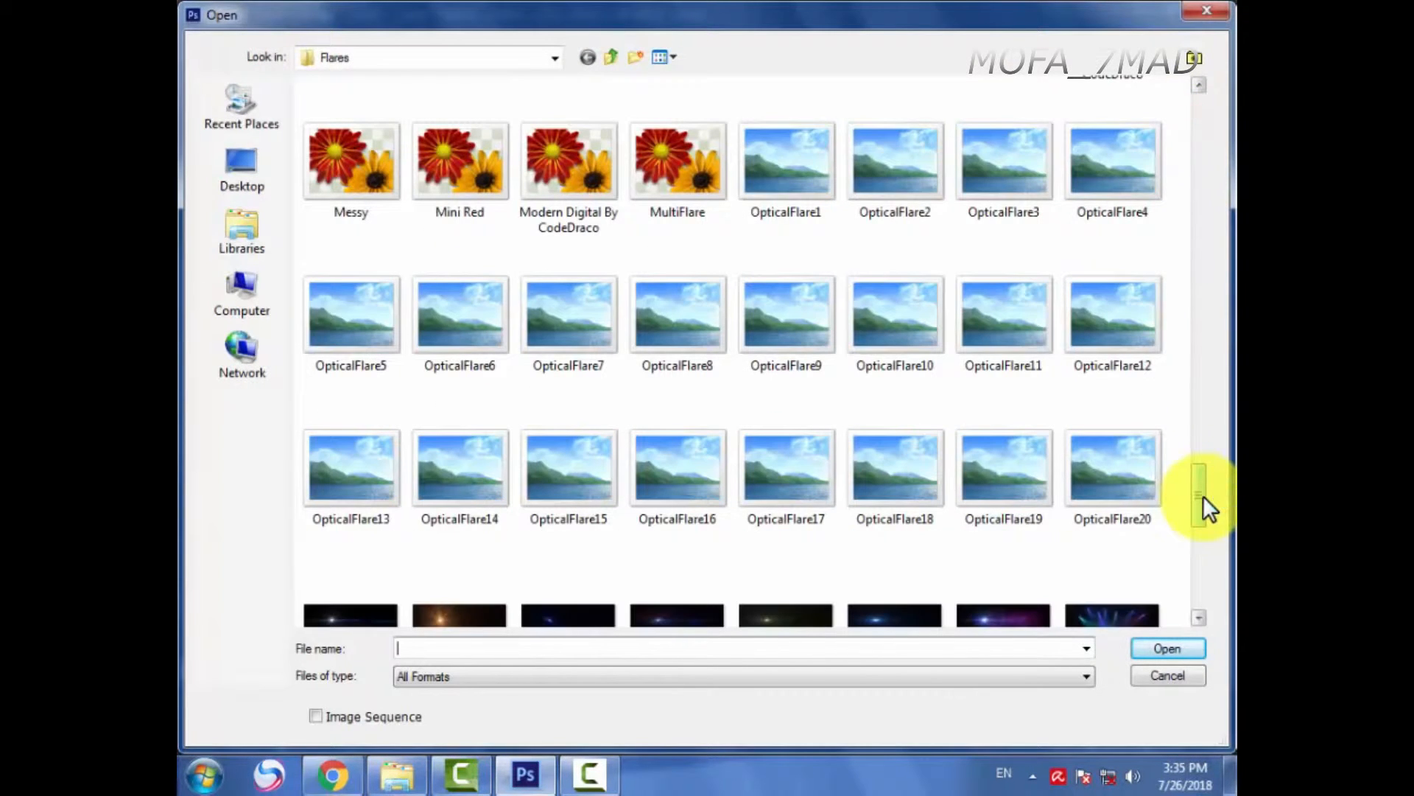
{"action": "double_click", "coordinate": [362, 202]}
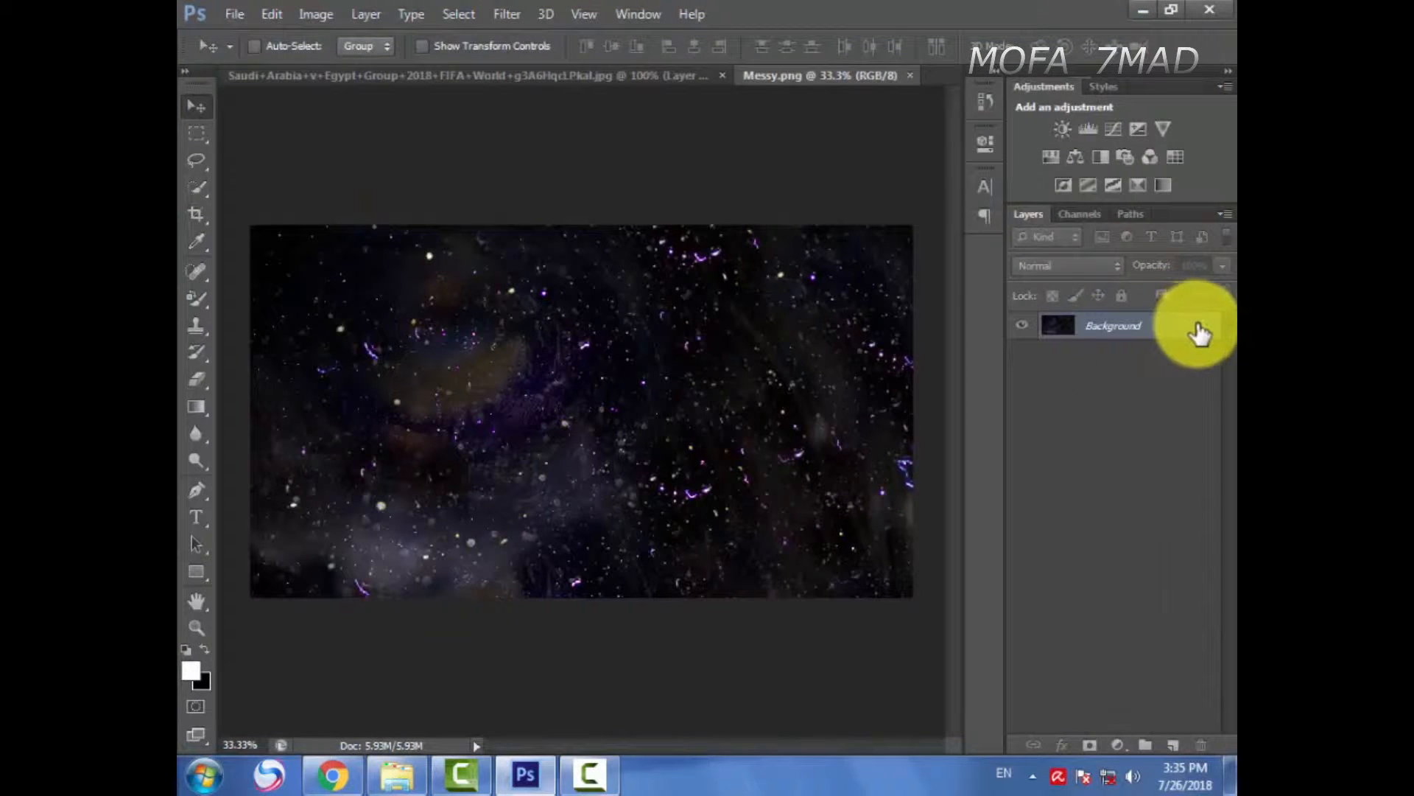
Step: Convert the Messy.png background into a regular layer and scale it down to about half its size
{"action": "double_click", "coordinate": [1197, 325]}
{"action": "left_click", "coordinate": [882, 241]}
{"action": "left_click", "coordinate": [479, 41]}
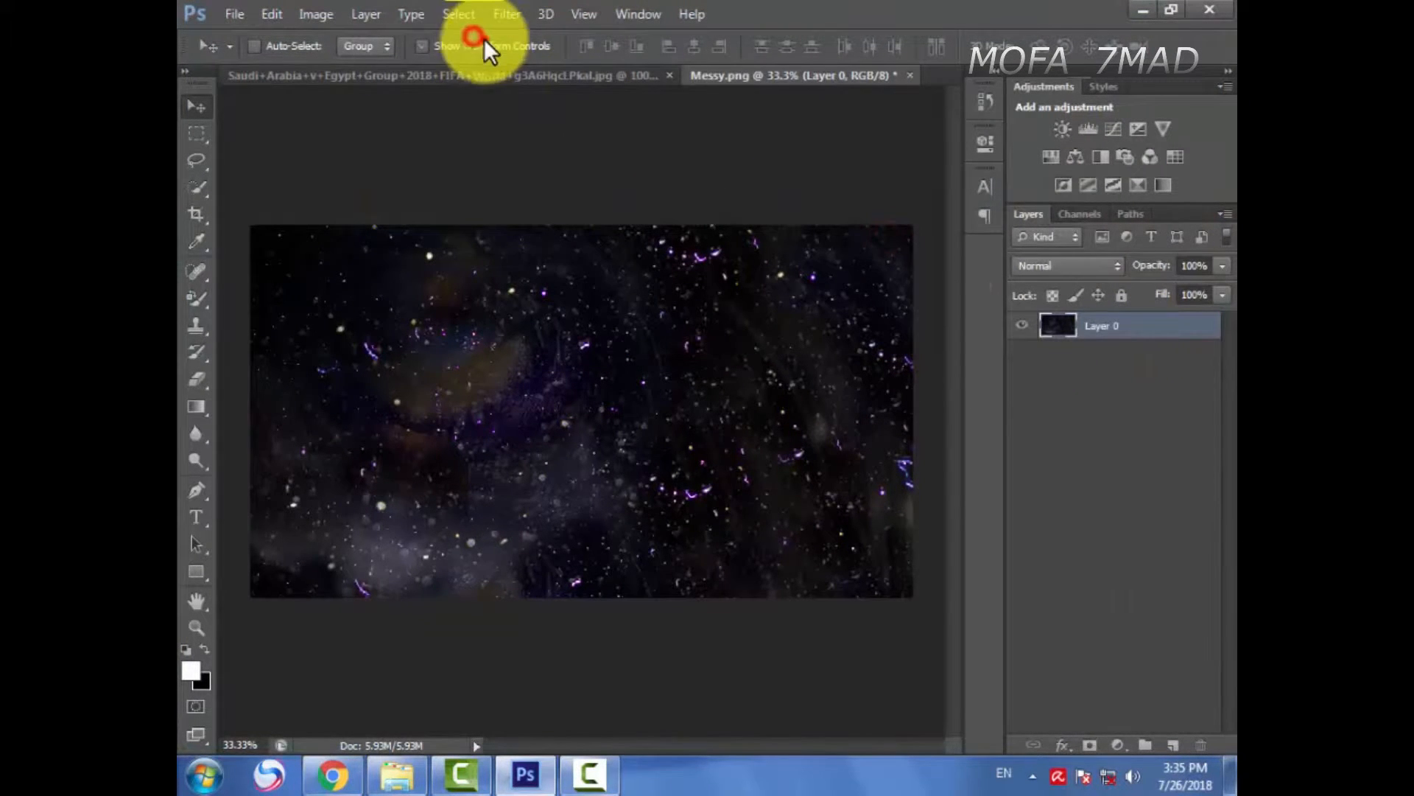
{"action": "left_click_drag", "start_coordinate": [909, 225], "coordinate": [597, 384]}
{"action": "key", "text": "Return"}
Step: Bring the scaled texture into the photo document as the uppermost layer and set its blend mode to Screen
{"action": "left_click_drag", "start_coordinate": [506, 451], "coordinate": [736, 533]}
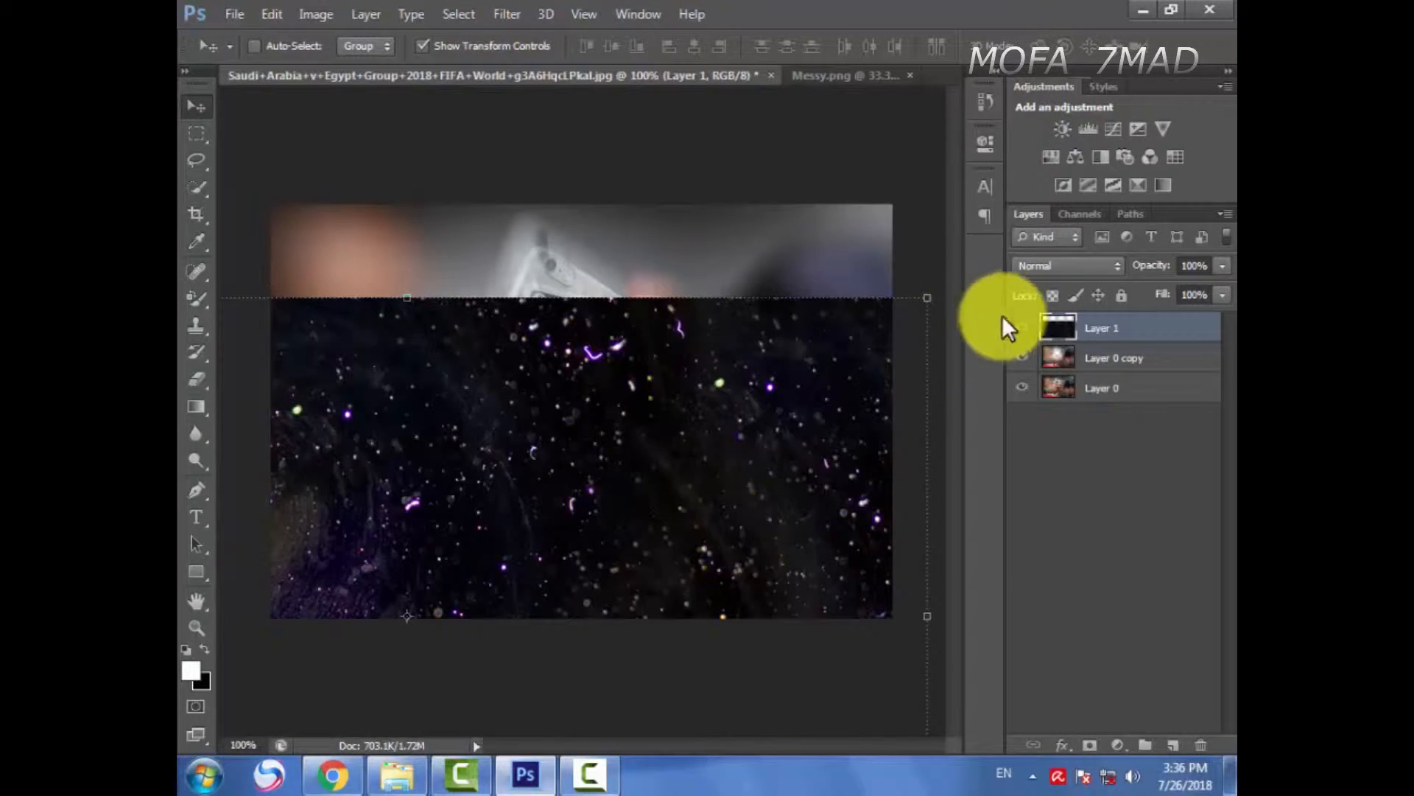
{"action": "left_click", "coordinate": [1030, 267]}
{"action": "left_click", "coordinate": [1032, 177]}
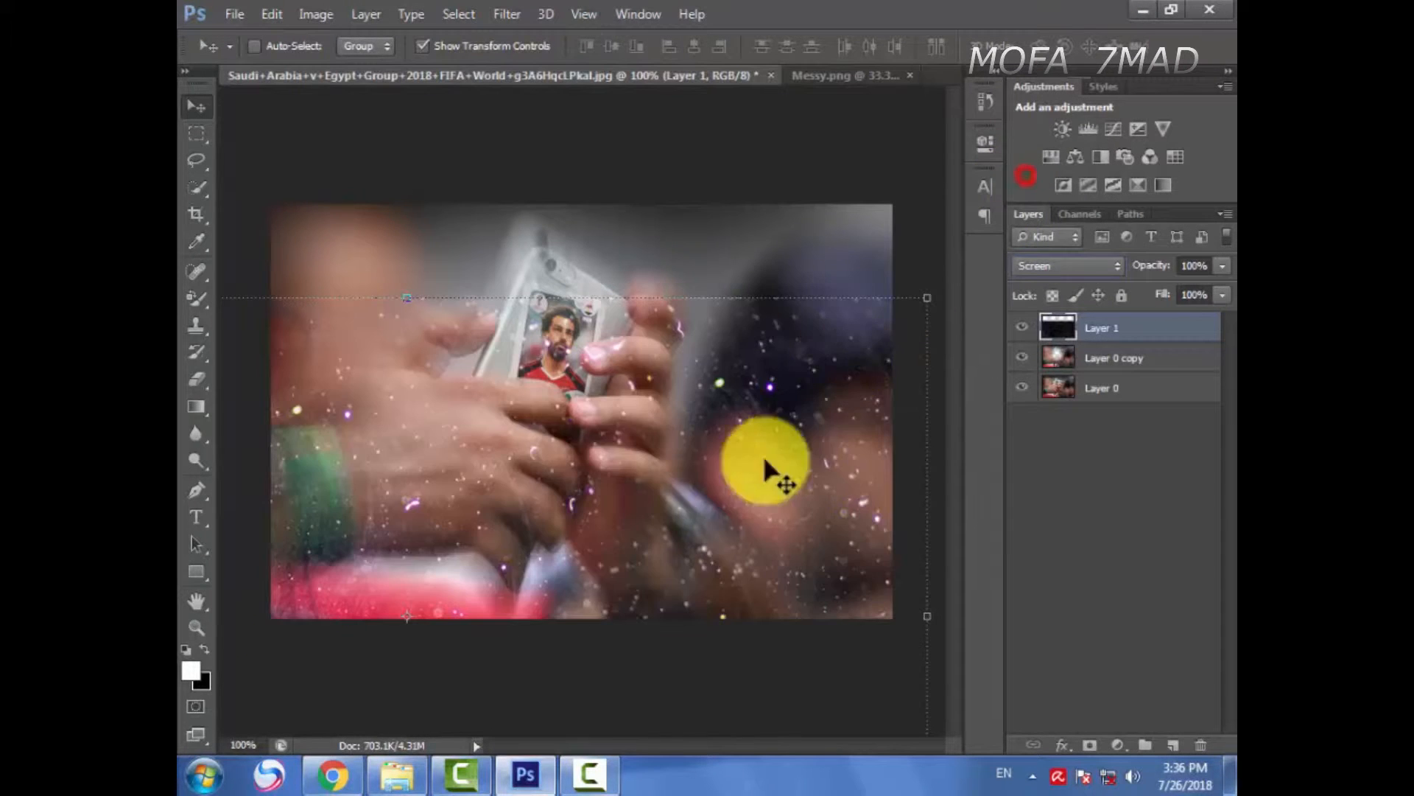
Step: Delete the star-and-particle texture layer from the photo document and close Messy.png without saving
{"action": "left_click_drag", "start_coordinate": [748, 338], "coordinate": [799, 340]}
{"action": "left_click_drag", "start_coordinate": [1105, 327], "coordinate": [1199, 743]}
{"action": "left_click", "coordinate": [900, 73]}
{"action": "left_click", "coordinate": [909, 74]}
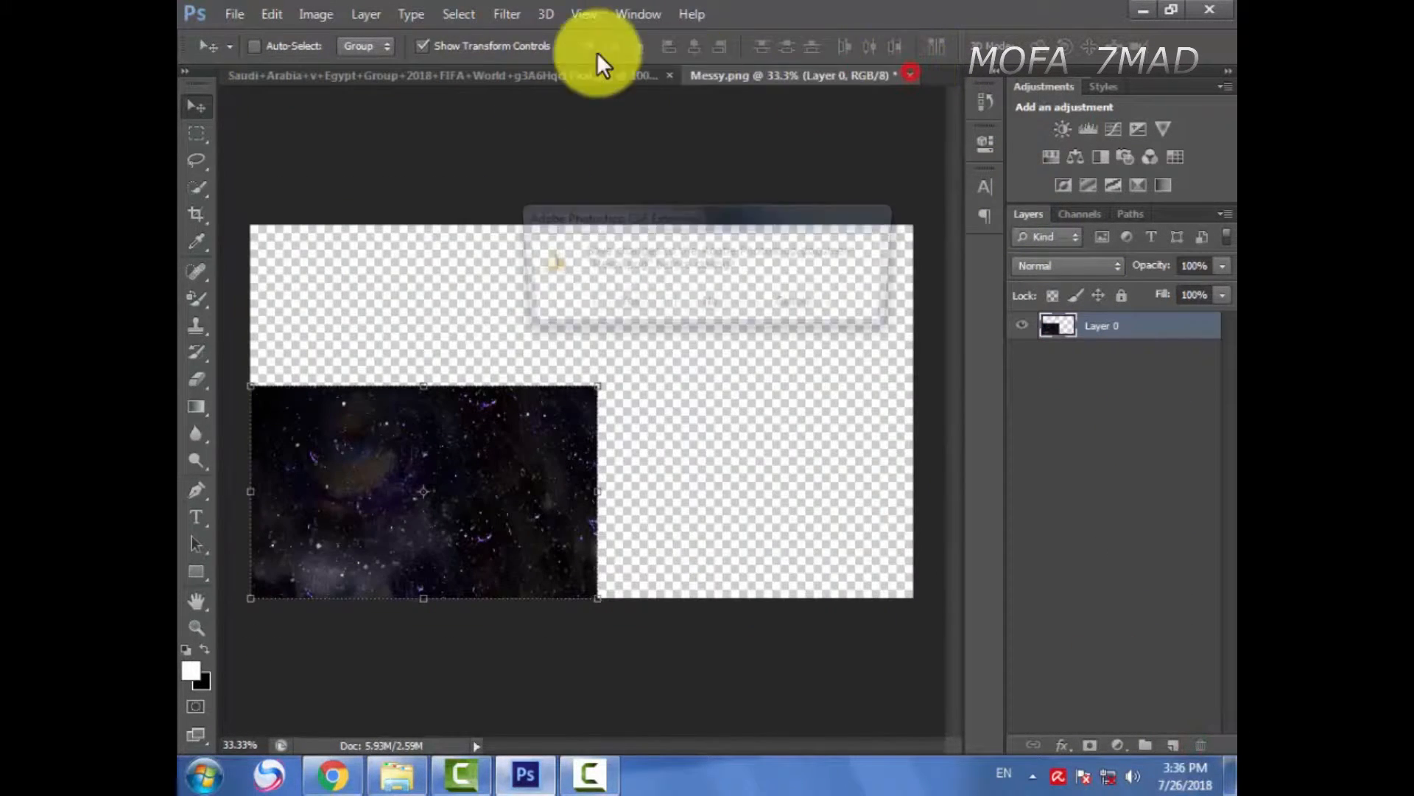
{"action": "left_click", "coordinate": [704, 300]}
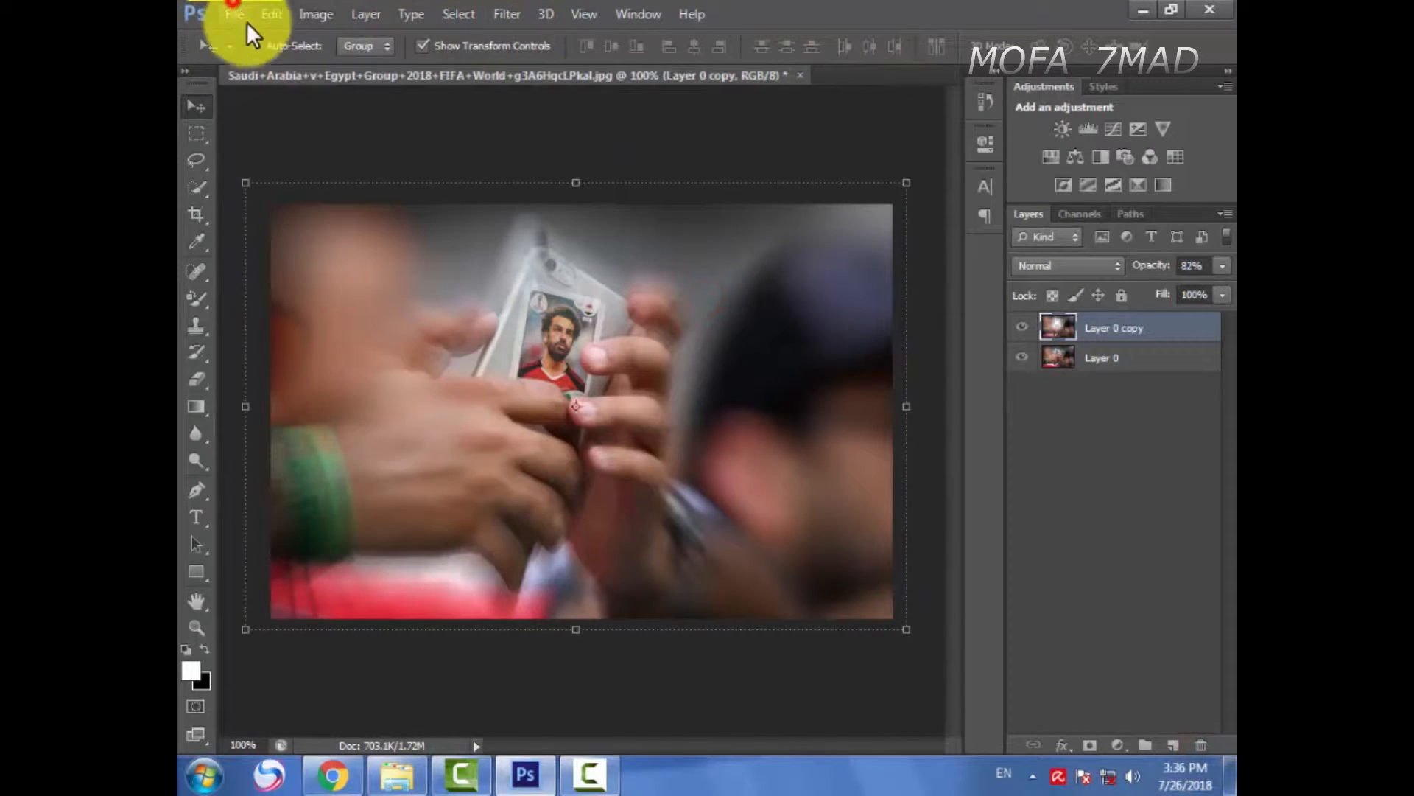
Step: Open the Coarse.png particle texture from the Flares folder
{"action": "left_click", "coordinate": [235, 15]}
{"action": "left_click", "coordinate": [247, 57]}
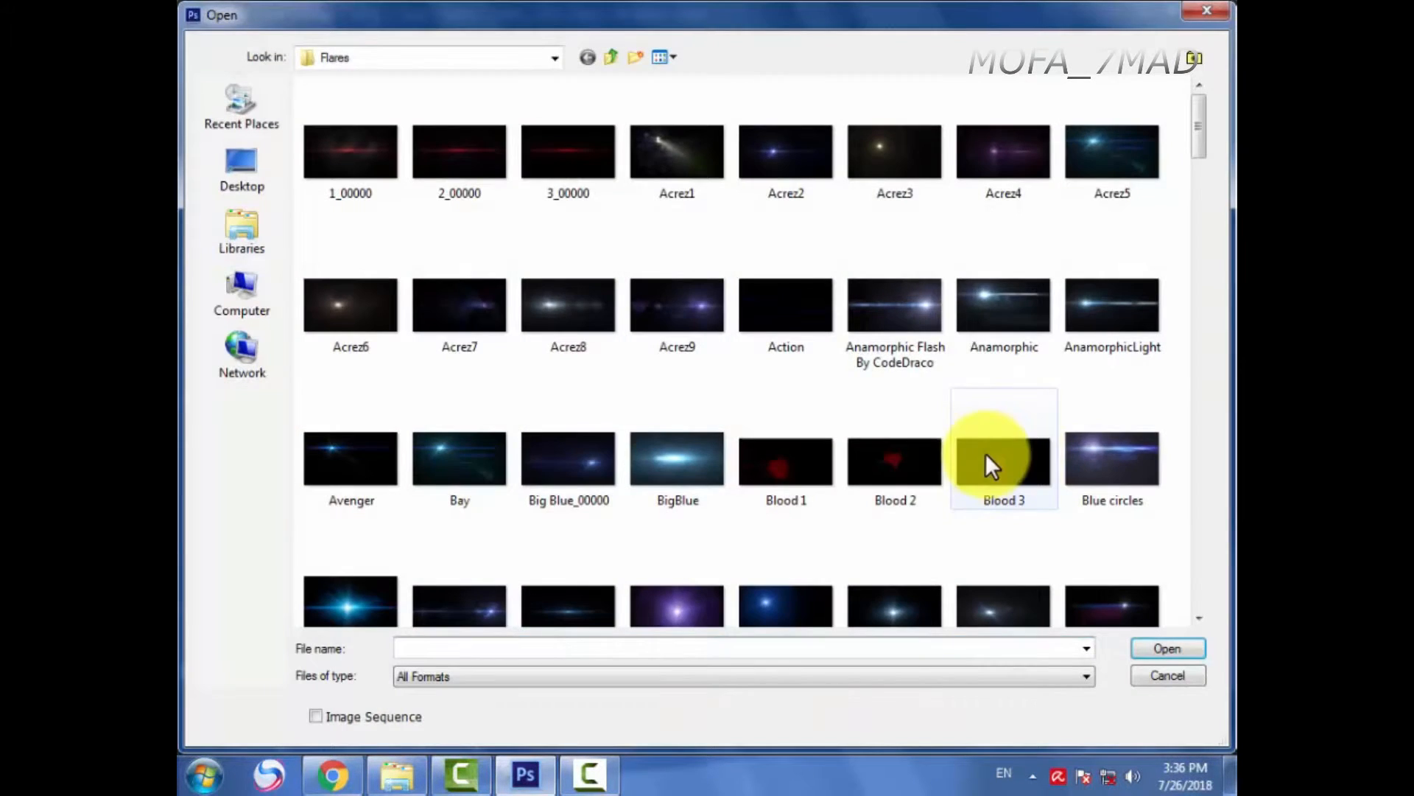
{"action": "left_click", "coordinate": [937, 404]}
{"action": "scroll", "coordinate": [962, 450], "scroll_direction": "down", "scroll_amount": 3}
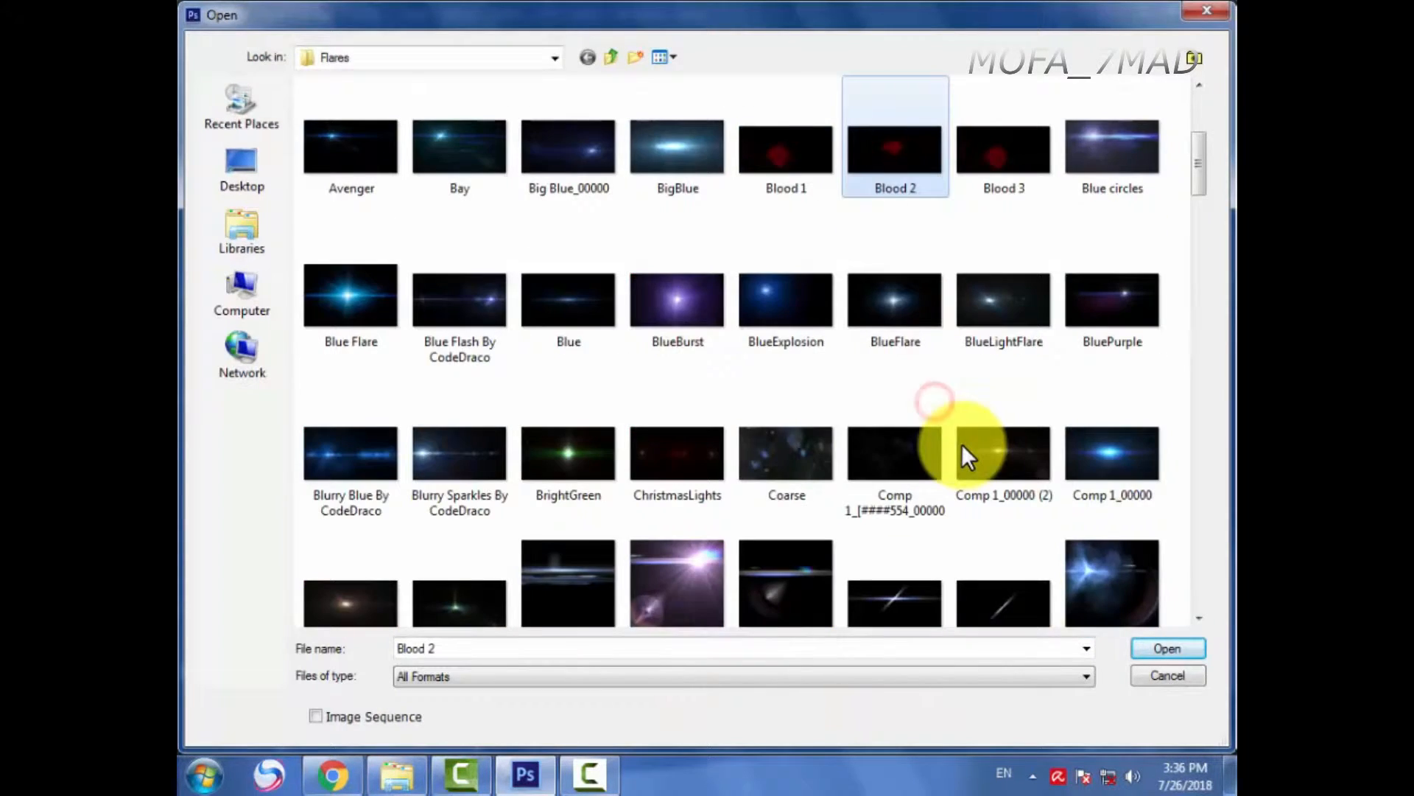
{"action": "left_click", "coordinate": [785, 457]}
{"action": "scroll", "coordinate": [785, 457], "scroll_direction": "down", "scroll_amount": 3}
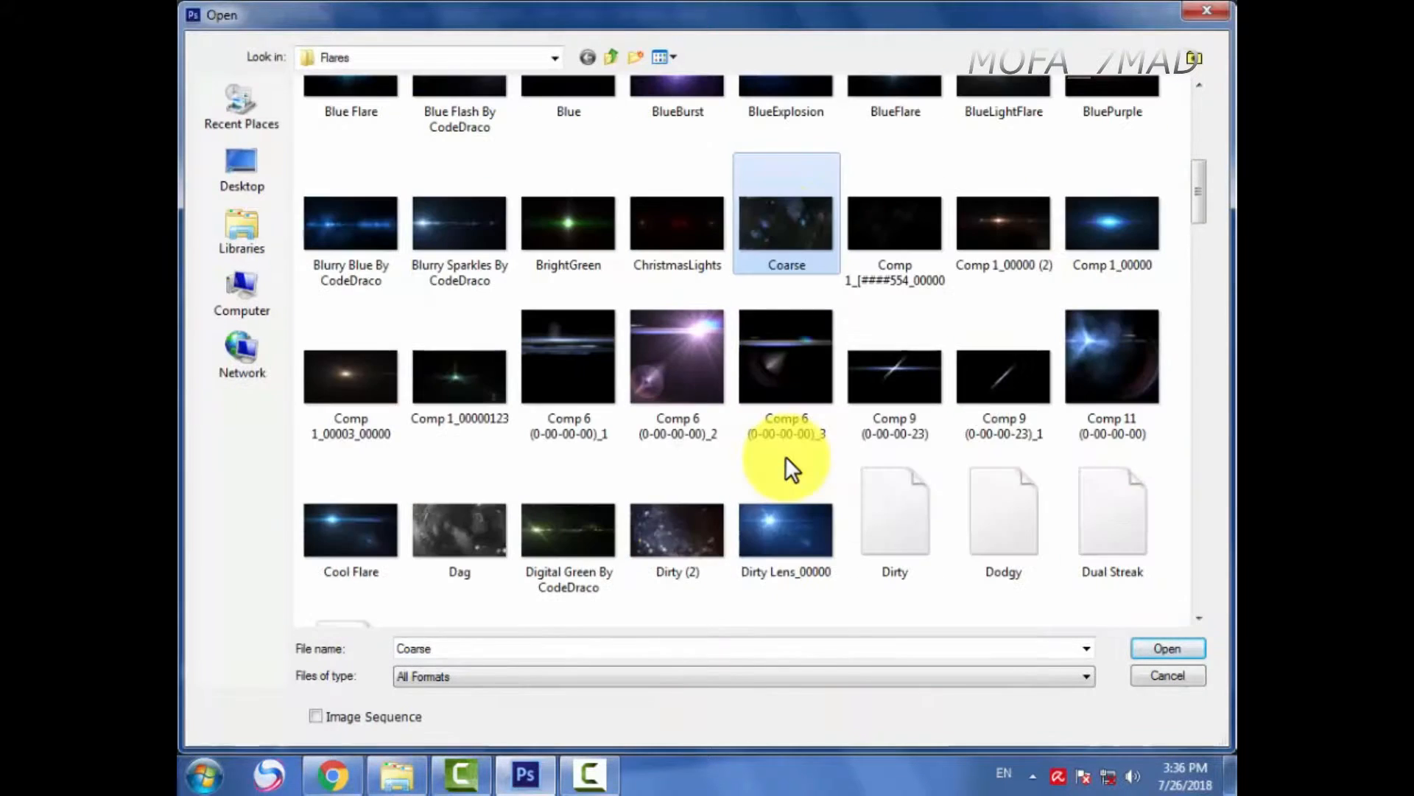
{"action": "double_click", "coordinate": [782, 236]}
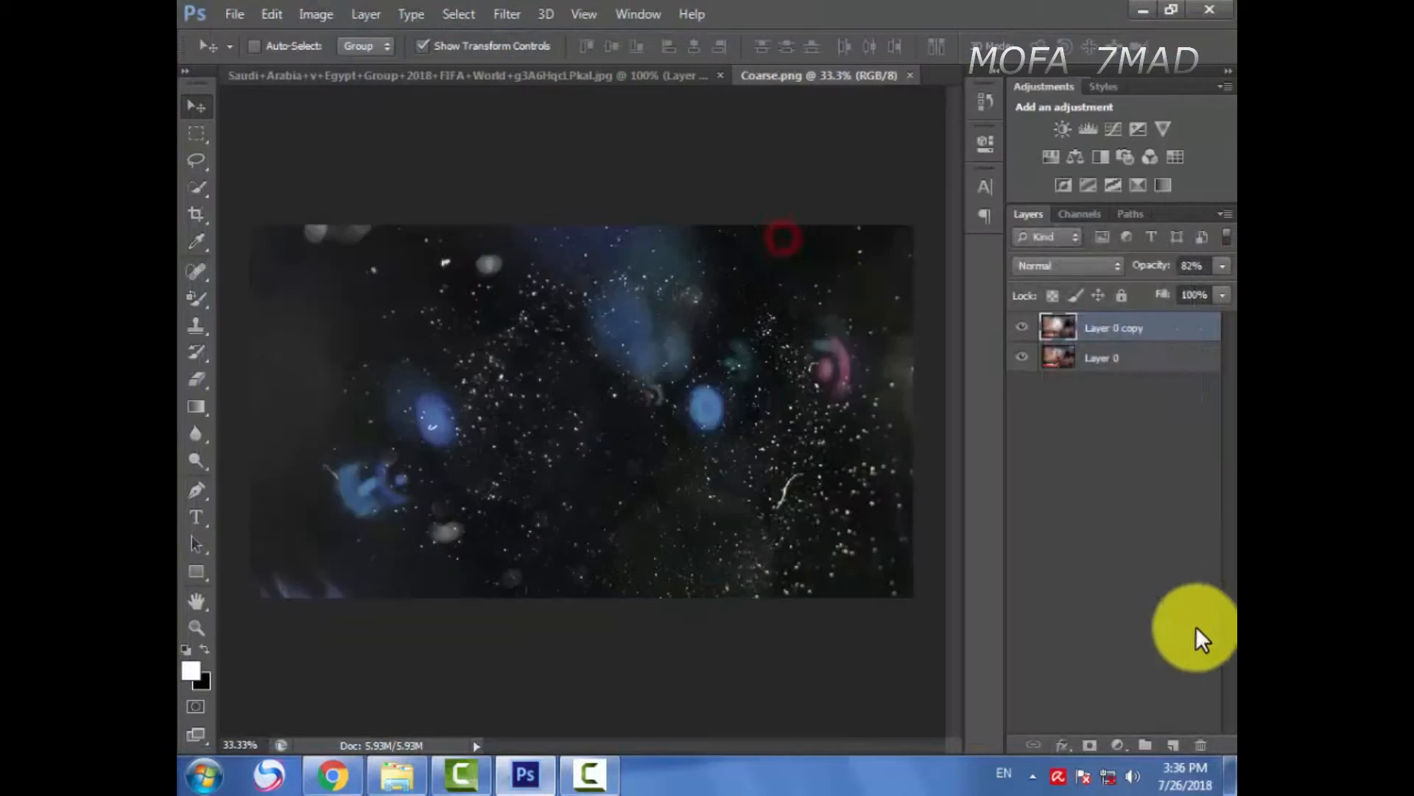
Step: Convert the Coarse.png background into a regular layer and scale it down to about 70% of its size
{"action": "double_click", "coordinate": [1195, 337]}
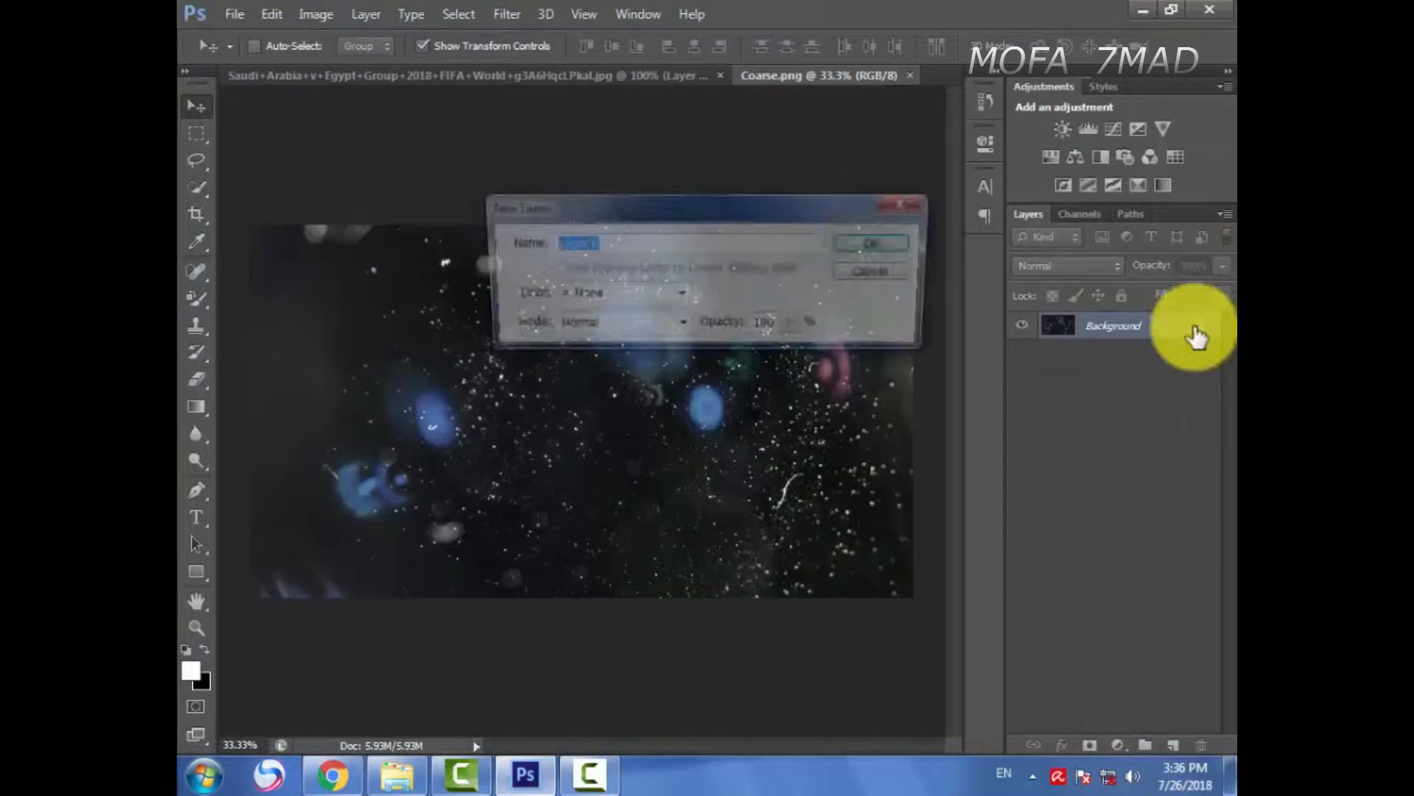
{"action": "left_click", "coordinate": [876, 242]}
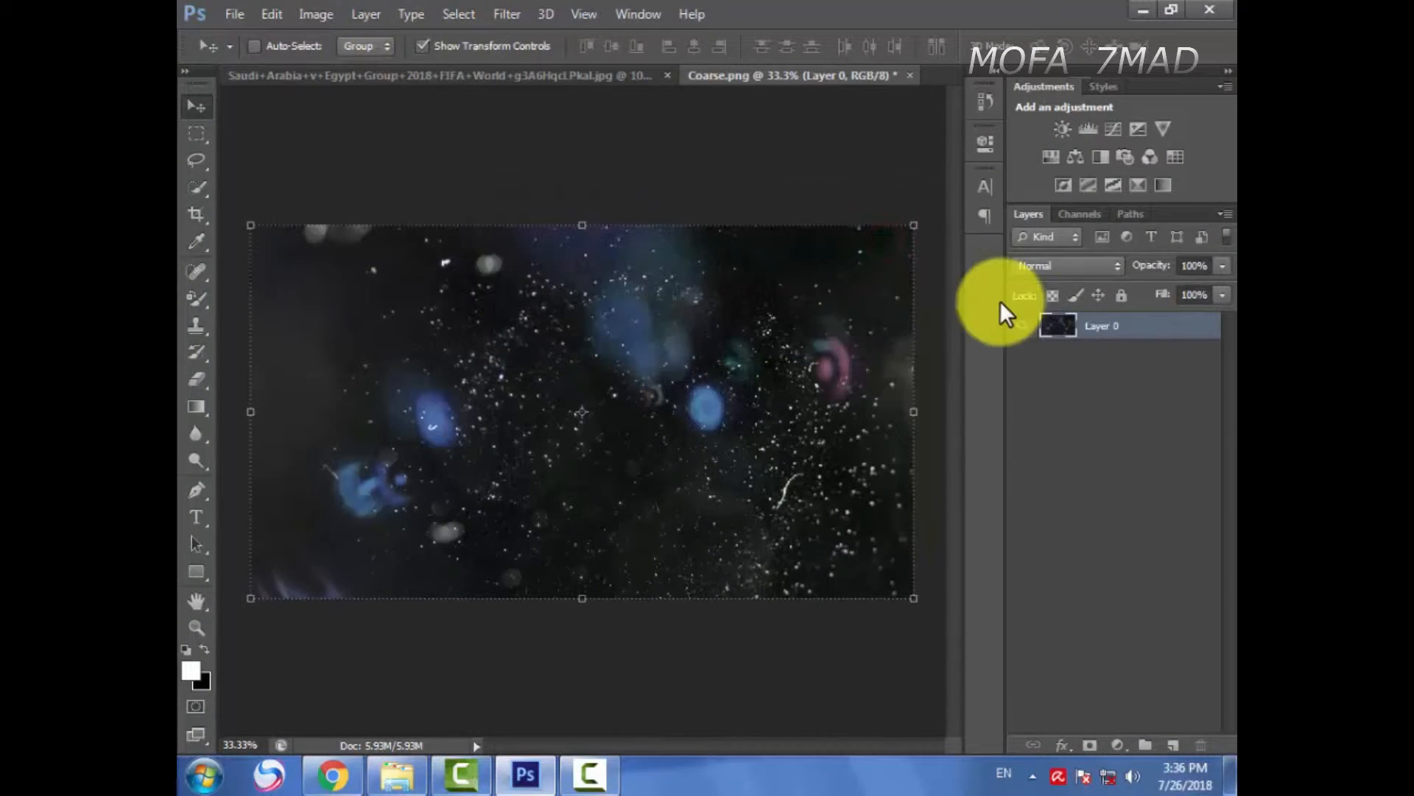
{"action": "left_click_drag", "start_coordinate": [910, 225], "coordinate": [709, 347]}
{"action": "double_click", "coordinate": [641, 411]}
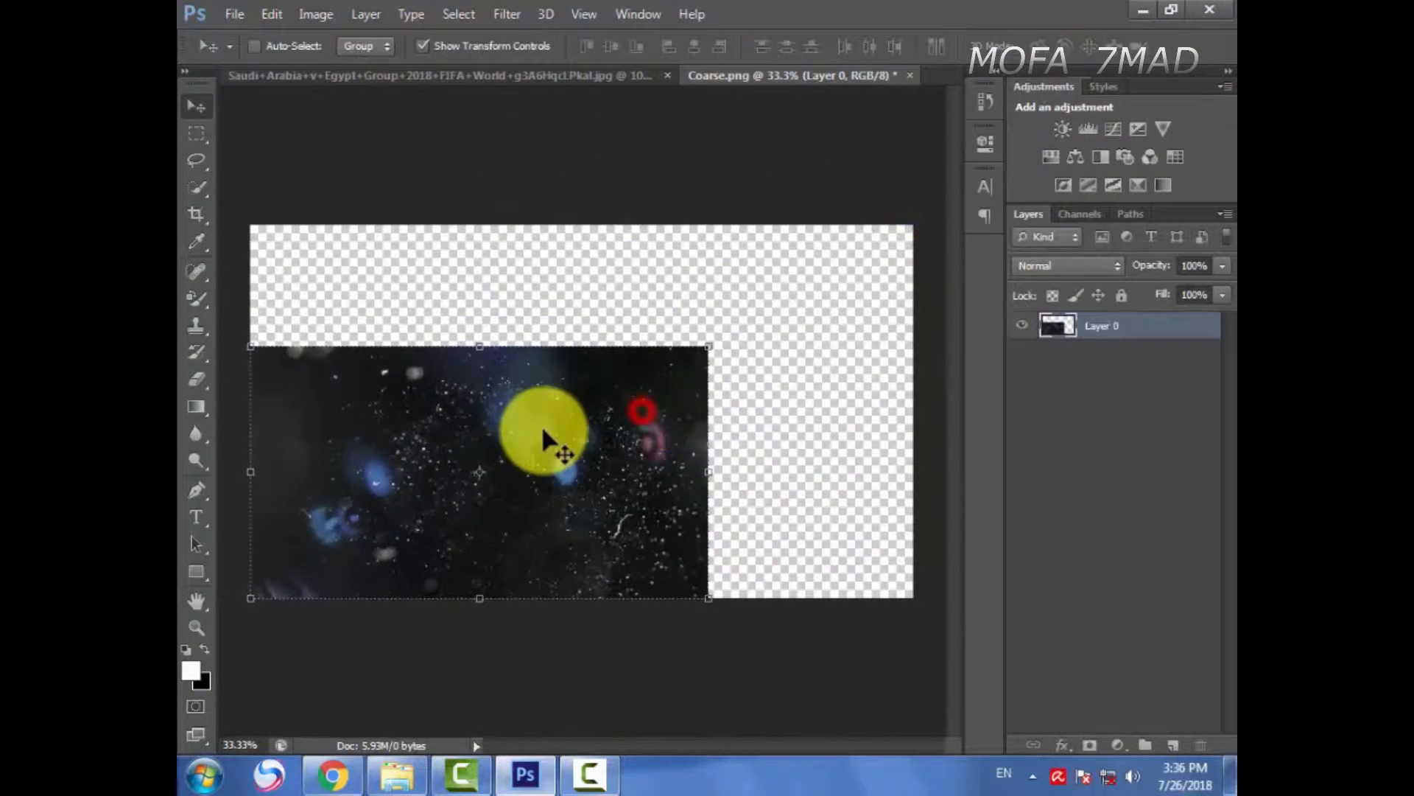
Step: Bring the Coarse texture into the photo document as the uppermost layer, blend it with Screen, and reposition it over the whole photo
{"action": "left_click_drag", "start_coordinate": [609, 386], "coordinate": [744, 380]}
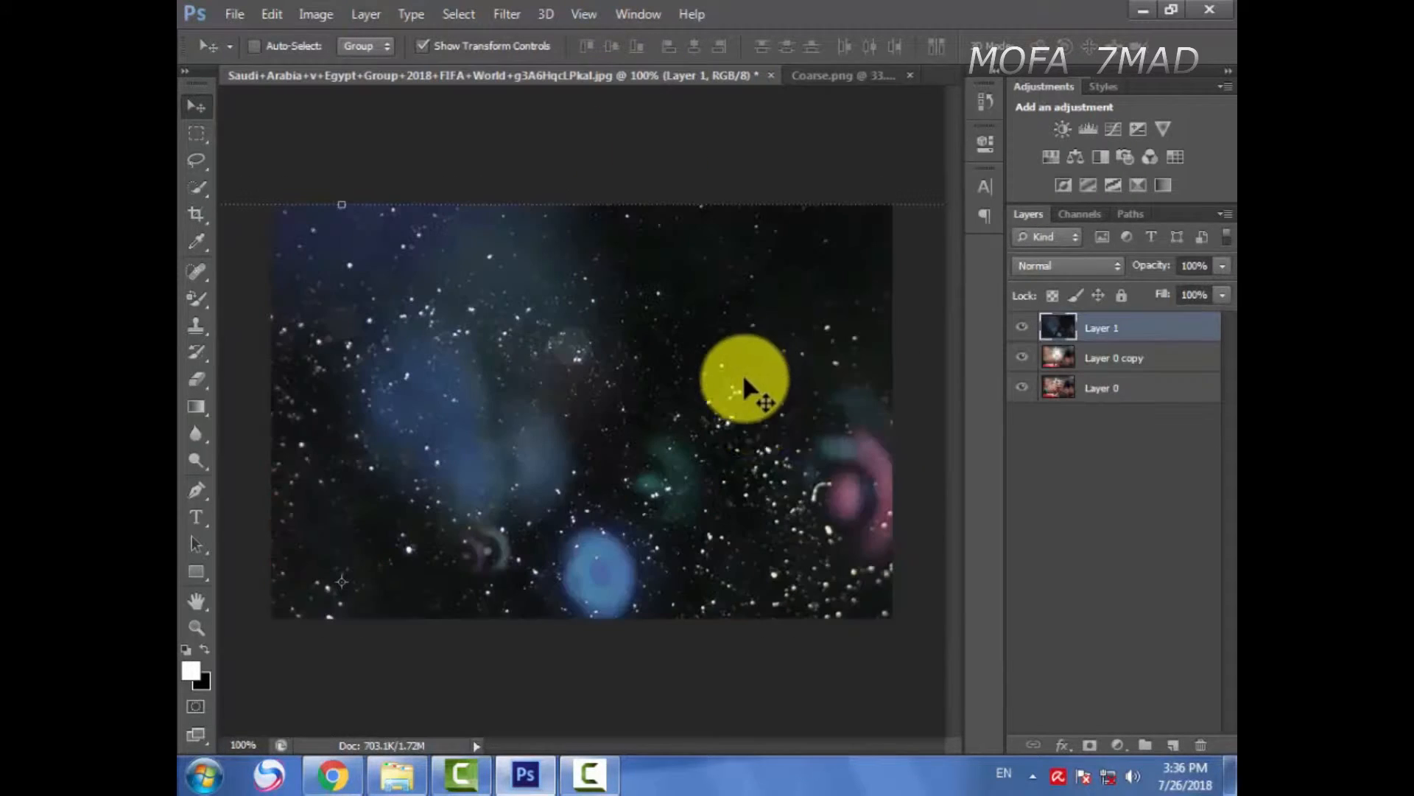
{"action": "left_click", "coordinate": [1053, 269]}
{"action": "left_click", "coordinate": [1032, 174]}
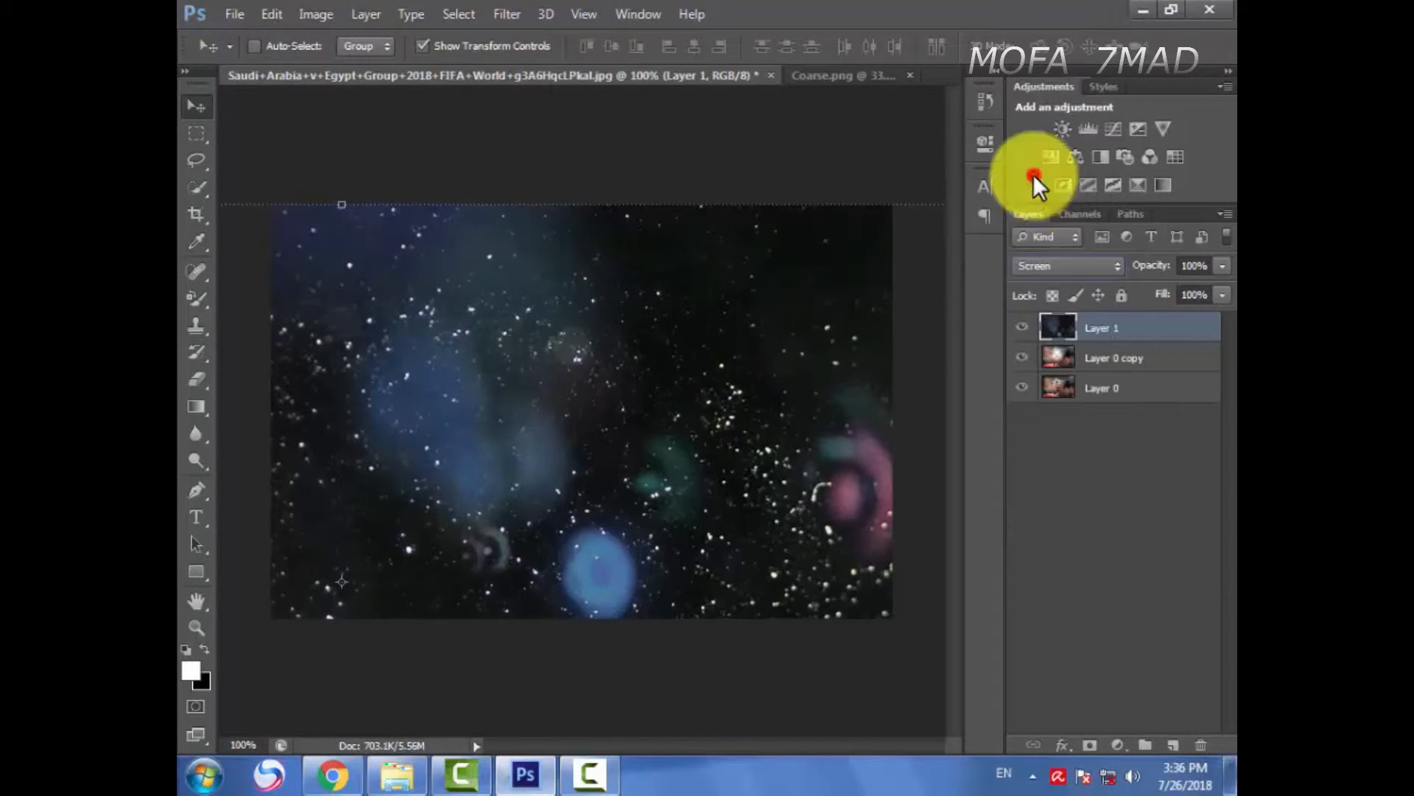
{"action": "left_click_drag", "start_coordinate": [888, 490], "coordinate": [827, 369]}
{"action": "left_click", "coordinate": [446, 48]}
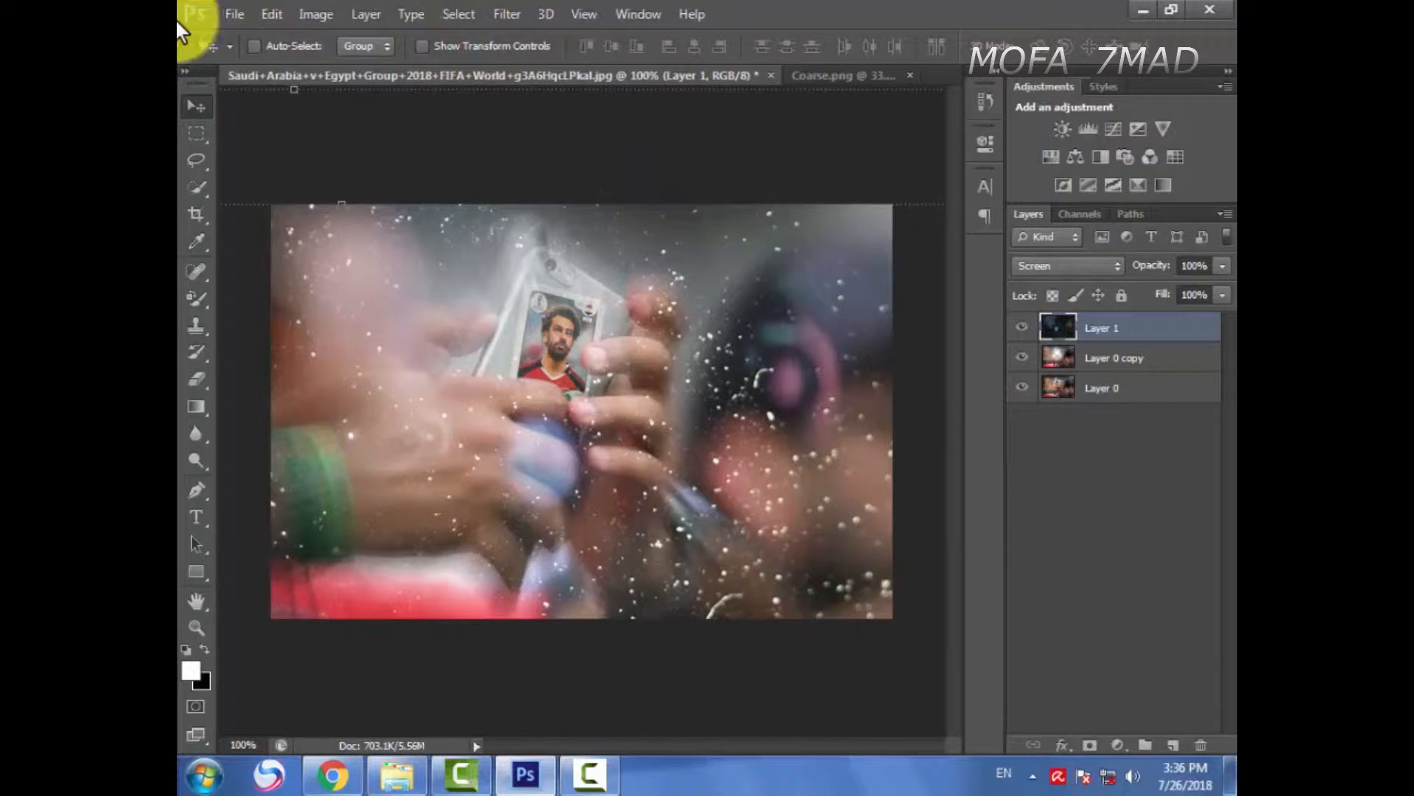
Step: Close Coarse.png without saving and nudge the texture layer slightly in the photo document
{"action": "left_click", "coordinate": [814, 77]}
{"action": "left_click", "coordinate": [911, 76]}
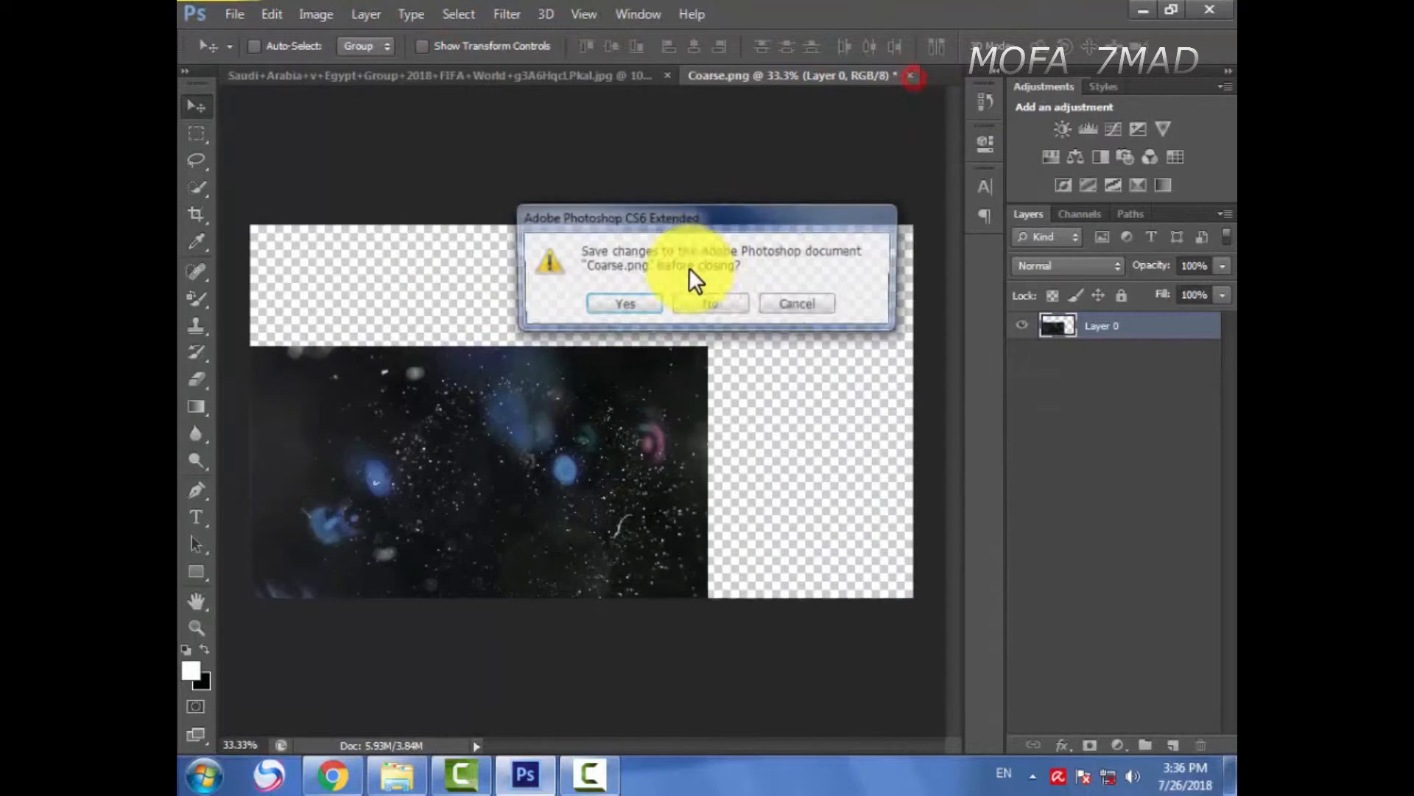
{"action": "left_click", "coordinate": [711, 303]}
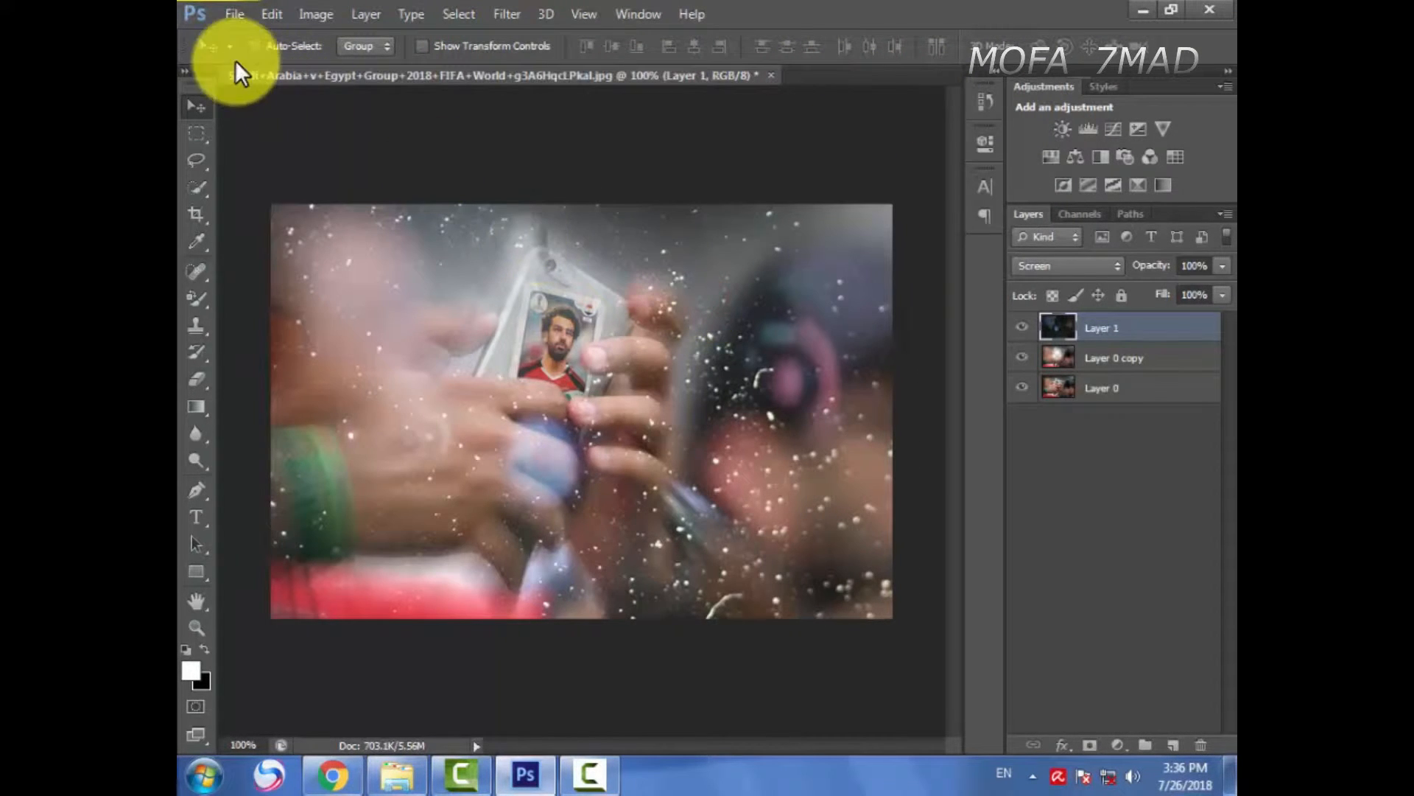
{"action": "mouse_move", "coordinate": [558, 425]}
{"action": "left_mouse_down"}
{"action": "mouse_move", "coordinate": [555, 414]}
{"action": "mouse_move", "coordinate": [579, 434]}
{"action": "mouse_move", "coordinate": [566, 424]}
{"action": "left_mouse_up"}
Step: Open hardy.psd from the Desktop folder
{"action": "left_click", "coordinate": [233, 16]}
{"action": "left_click", "coordinate": [258, 54]}
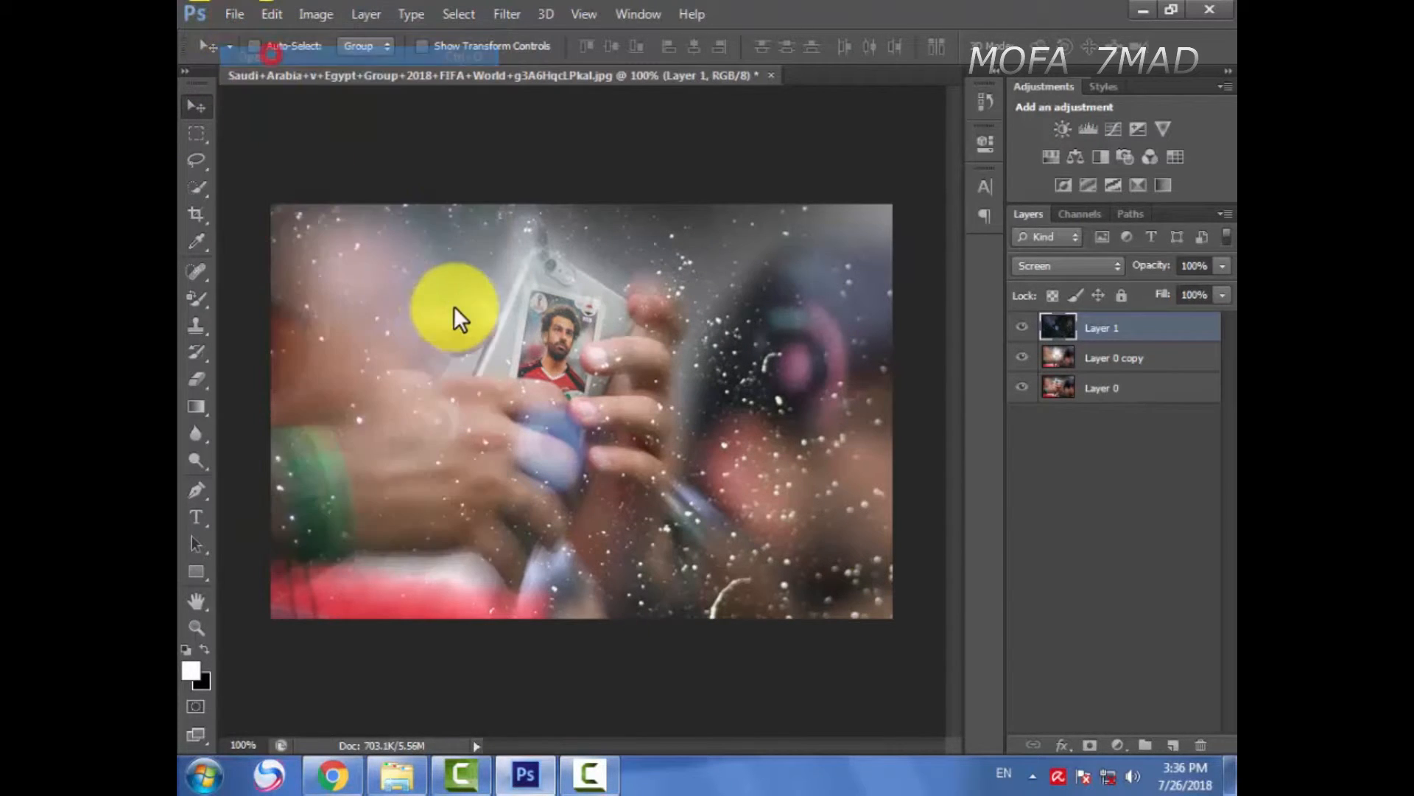
{"action": "left_click", "coordinate": [243, 174]}
{"action": "left_click", "coordinate": [615, 392]}
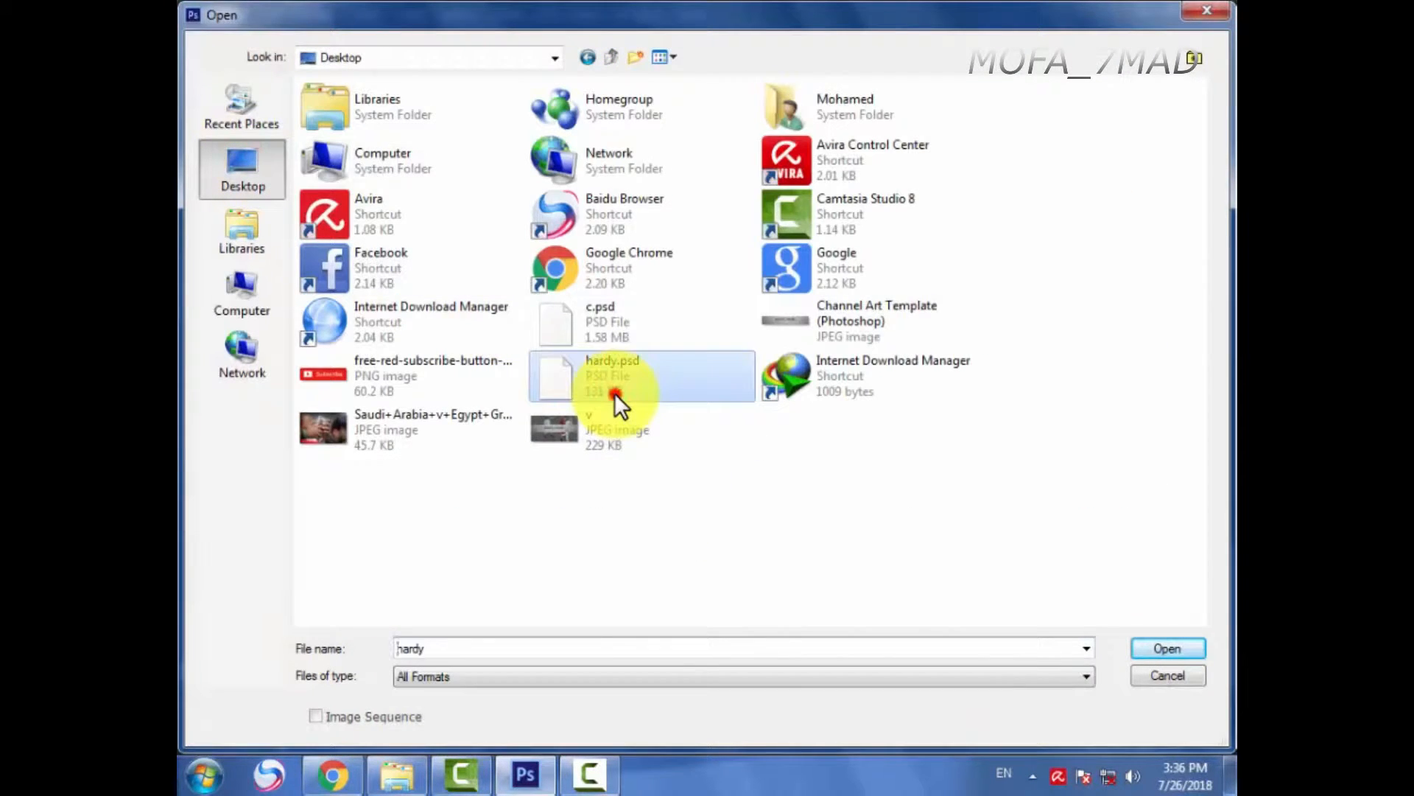
{"action": "double_click", "coordinate": [614, 392]}
Step: Copy both T3syra groups from hardy.psd into the photo document, the lower Soft Light group first, and close hardy.psd
{"action": "left_click", "coordinate": [1116, 348]}
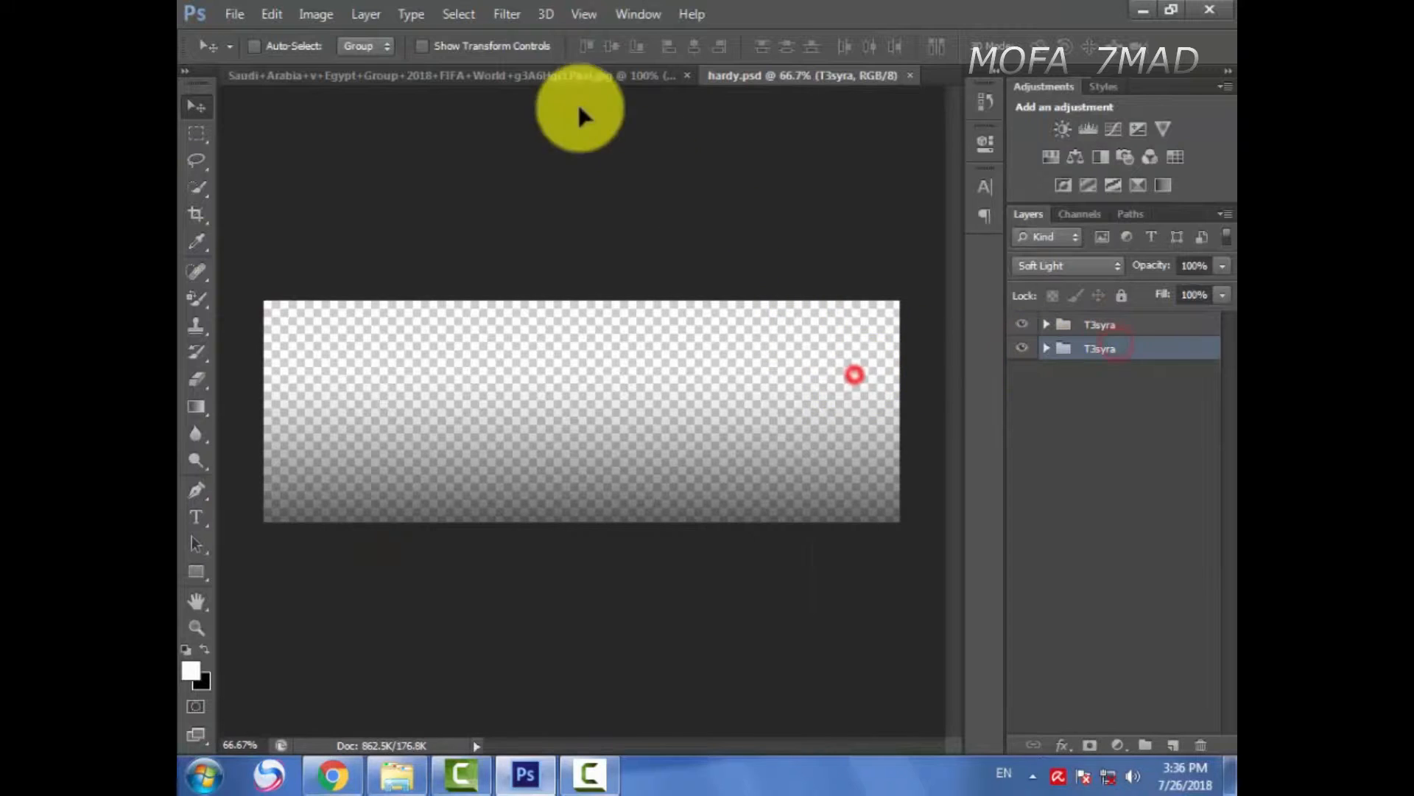
{"action": "left_click_drag", "start_coordinate": [532, 72], "coordinate": [582, 184]}
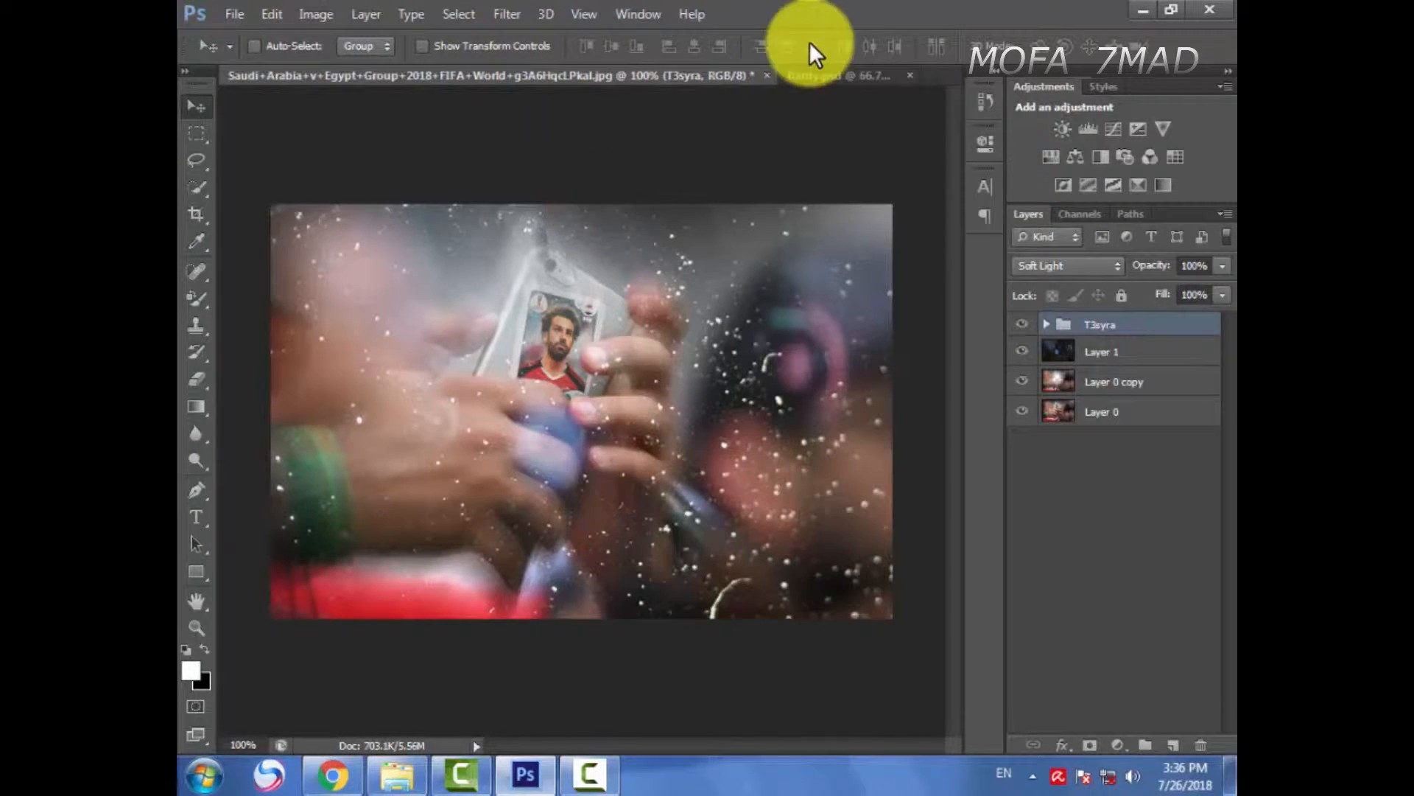
{"action": "left_click", "coordinate": [837, 76]}
{"action": "left_click_drag", "start_coordinate": [815, 363], "coordinate": [735, 347]}
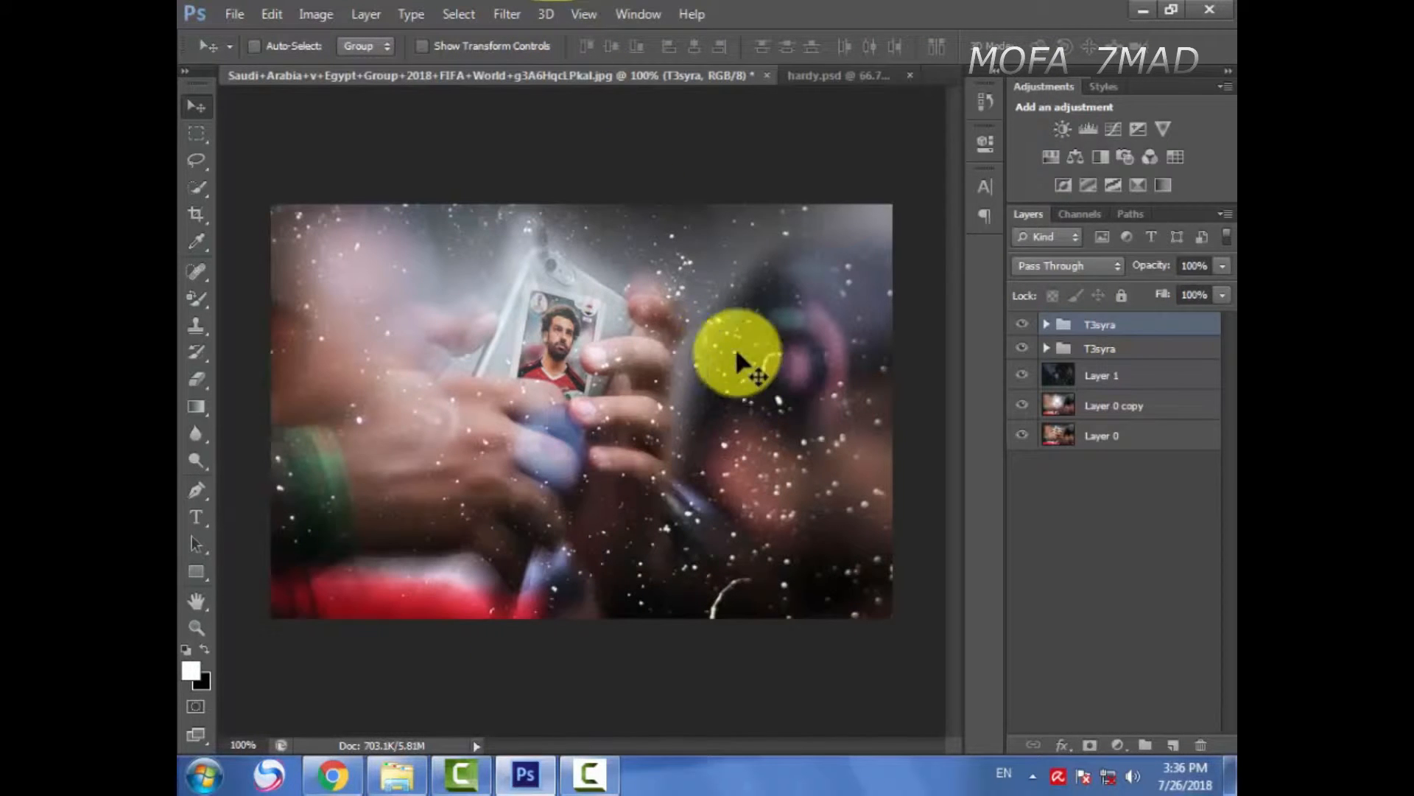
{"action": "left_click", "coordinate": [910, 73]}
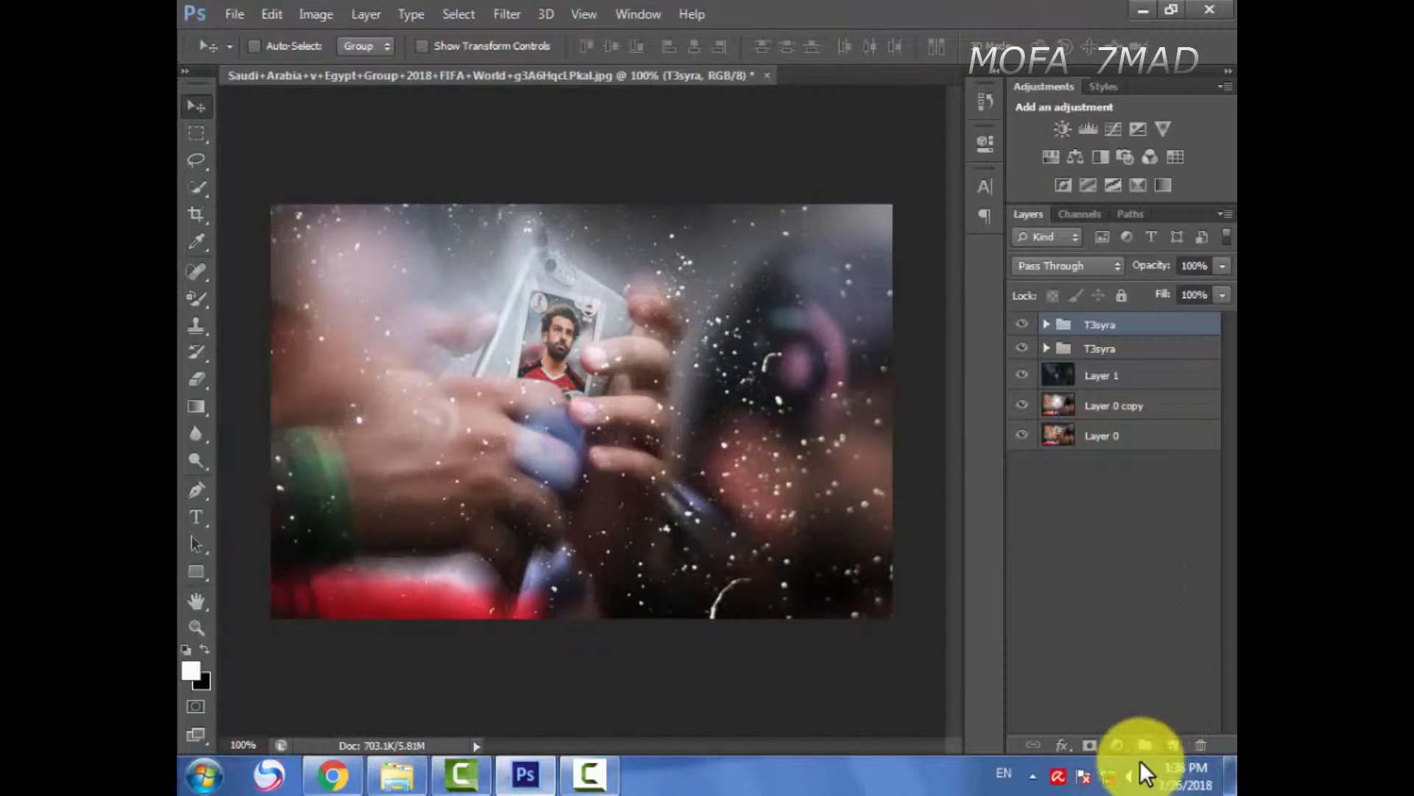
{"action": "left_click", "coordinate": [1173, 746]}
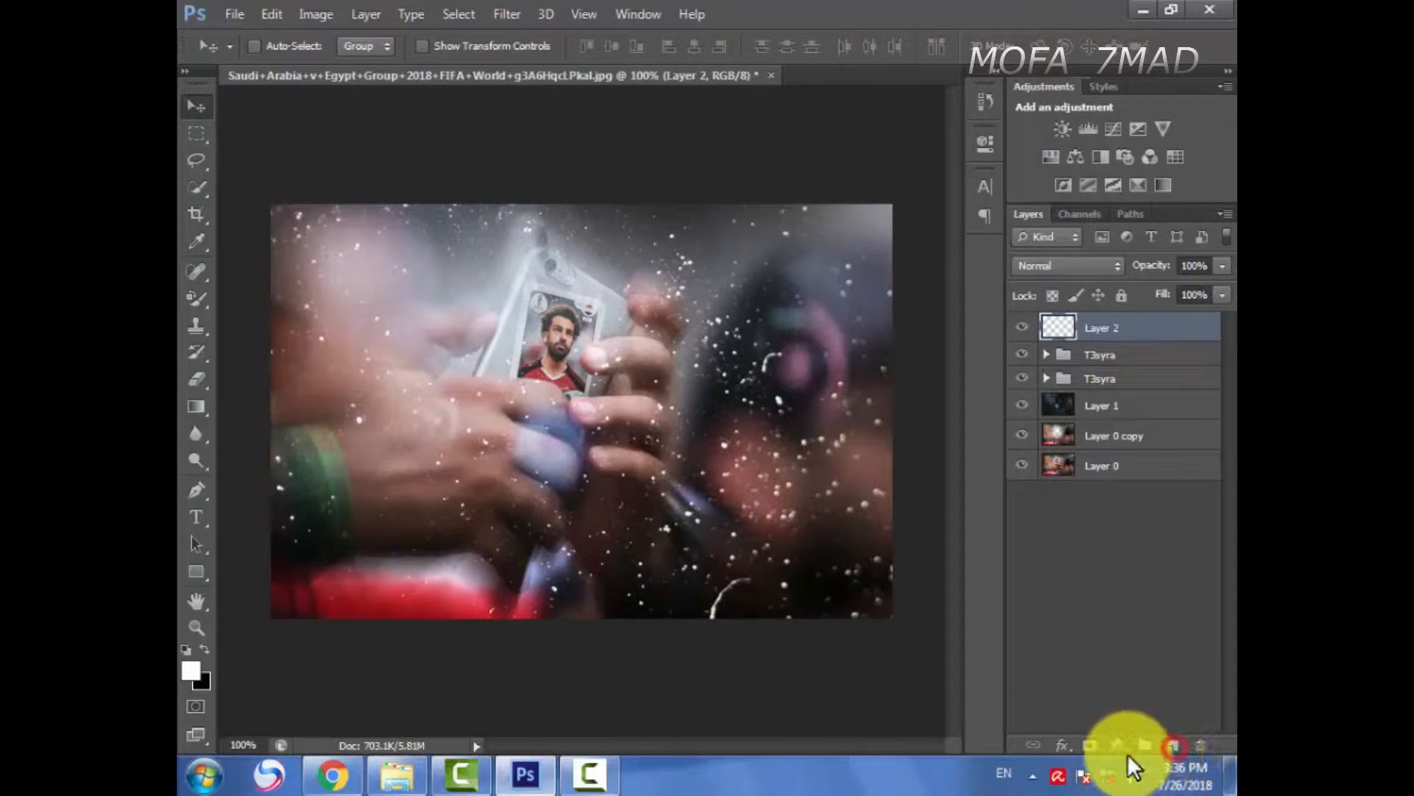
{"action": "right_click", "coordinate": [1114, 333]}
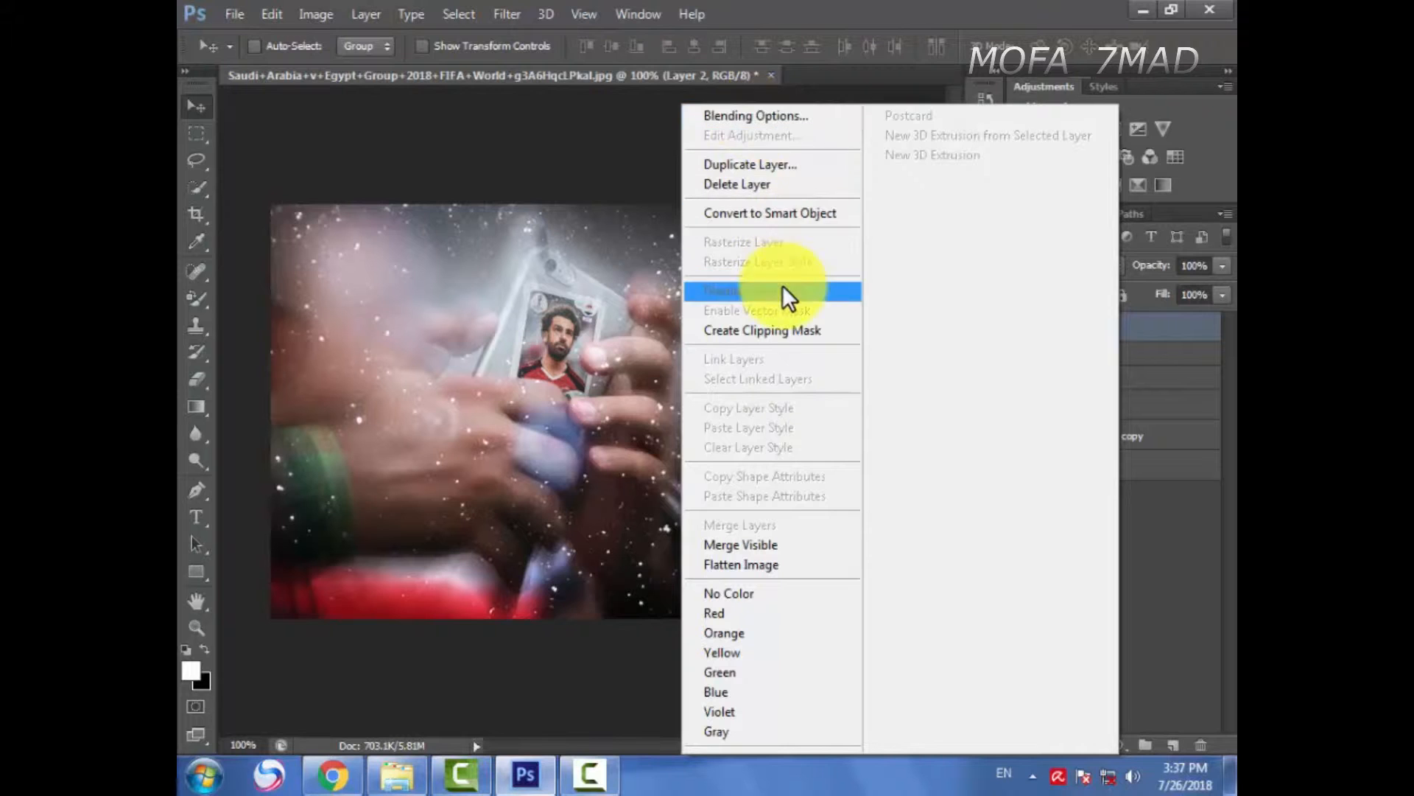
{"action": "left_click", "coordinate": [791, 337]}
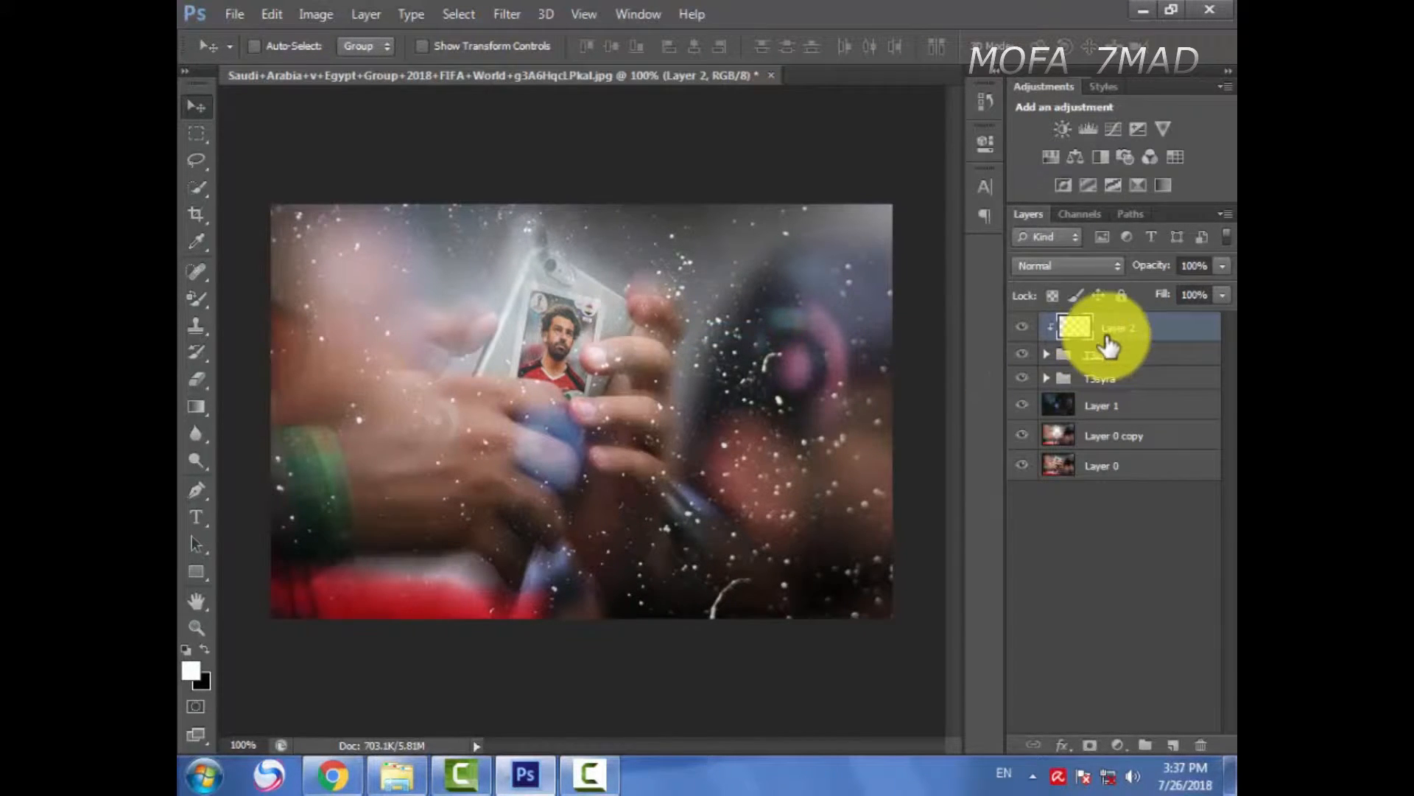
{"action": "left_click_drag", "start_coordinate": [1106, 323], "coordinate": [1099, 368]}
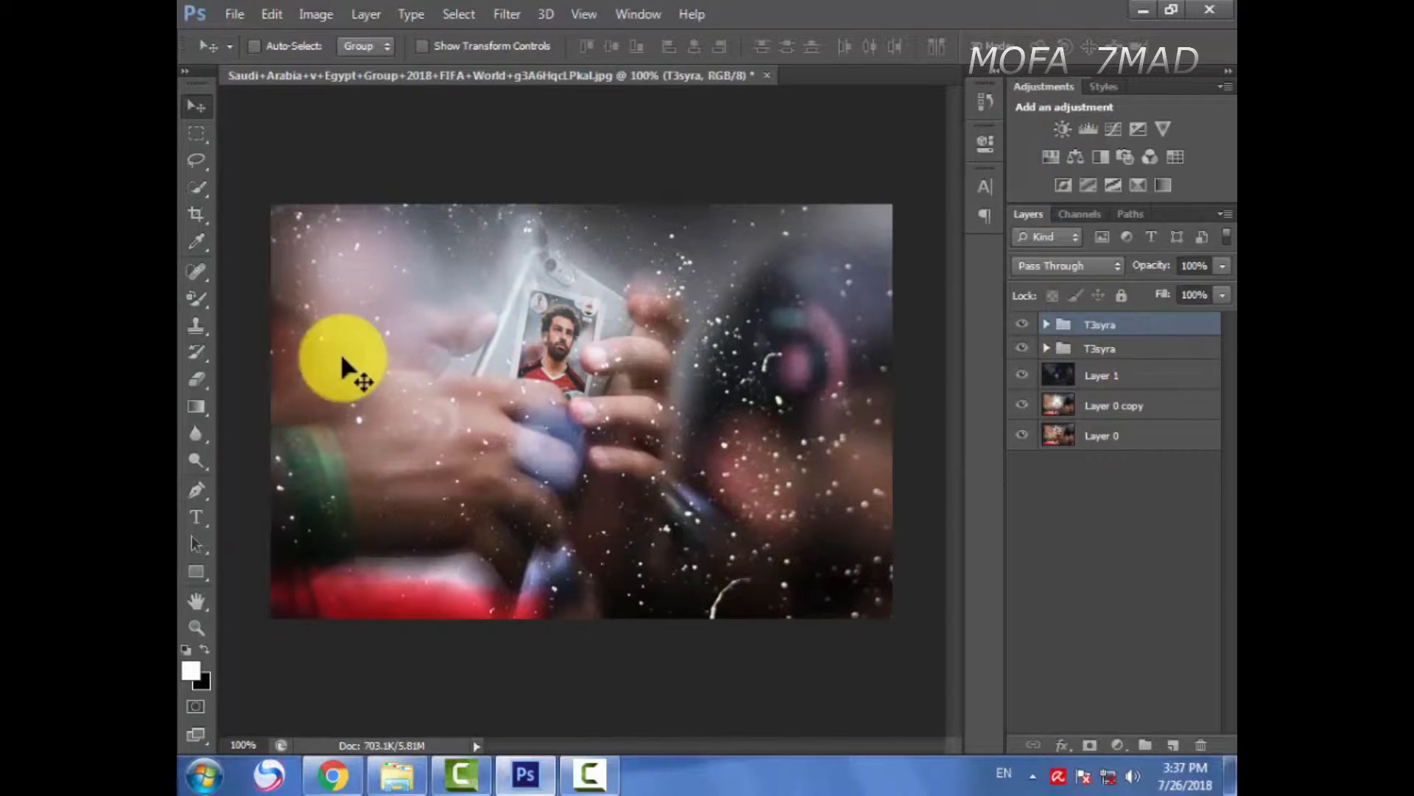
Step: Add a new layer above the T3syra groups and paint it entirely white with a 319 px brush
{"action": "left_click", "coordinate": [194, 300]}
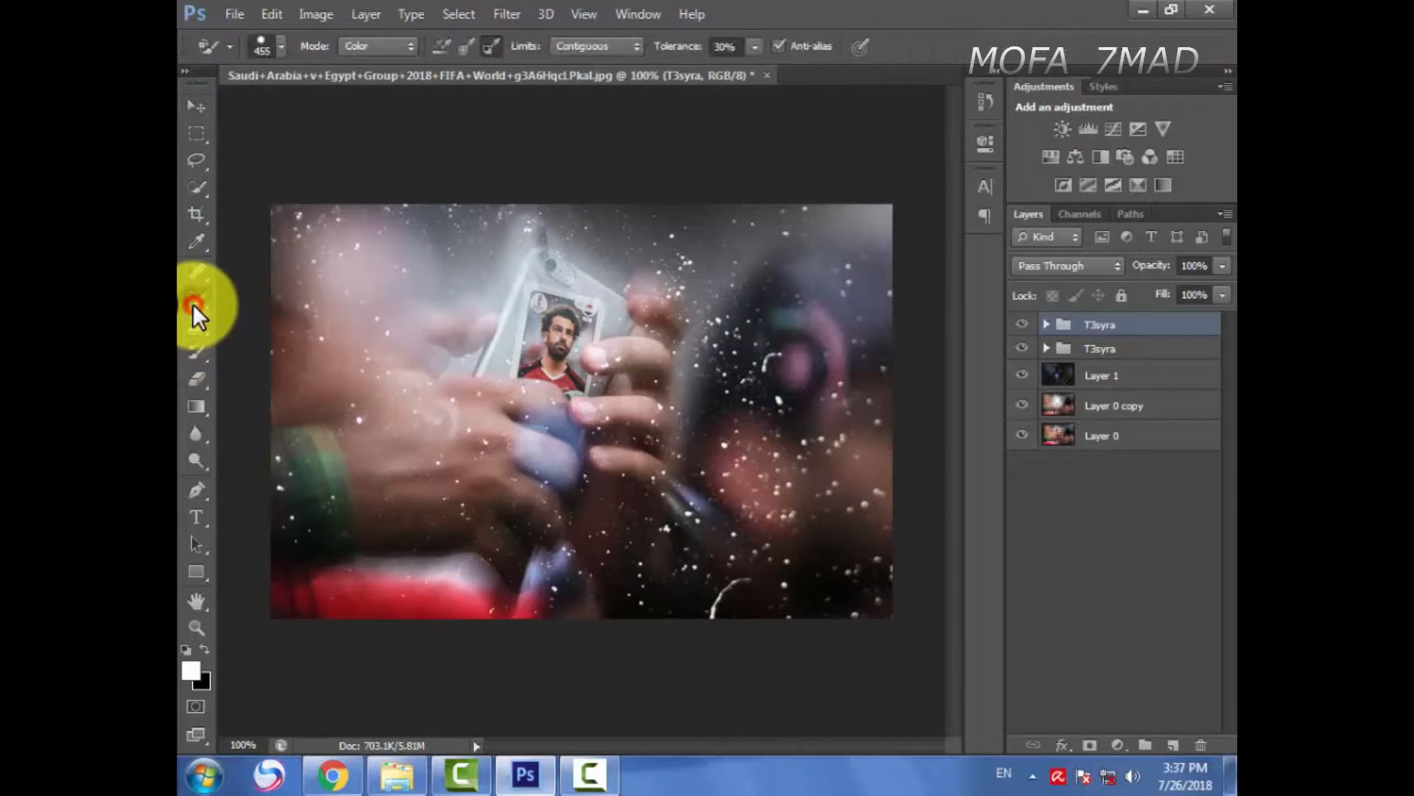
{"action": "left_click", "coordinate": [243, 295]}
{"action": "left_click", "coordinate": [1175, 746]}
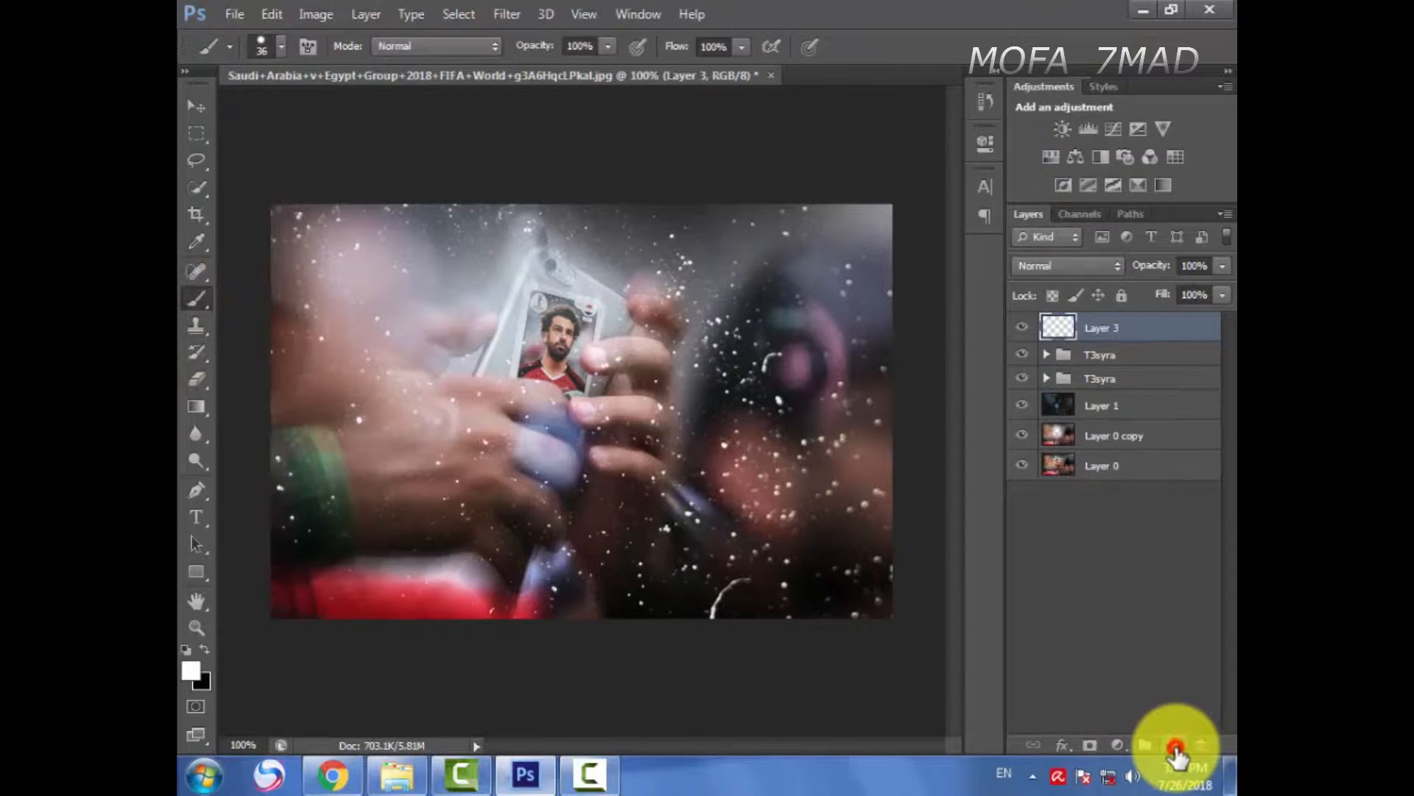
{"action": "right_click", "coordinate": [641, 470]}
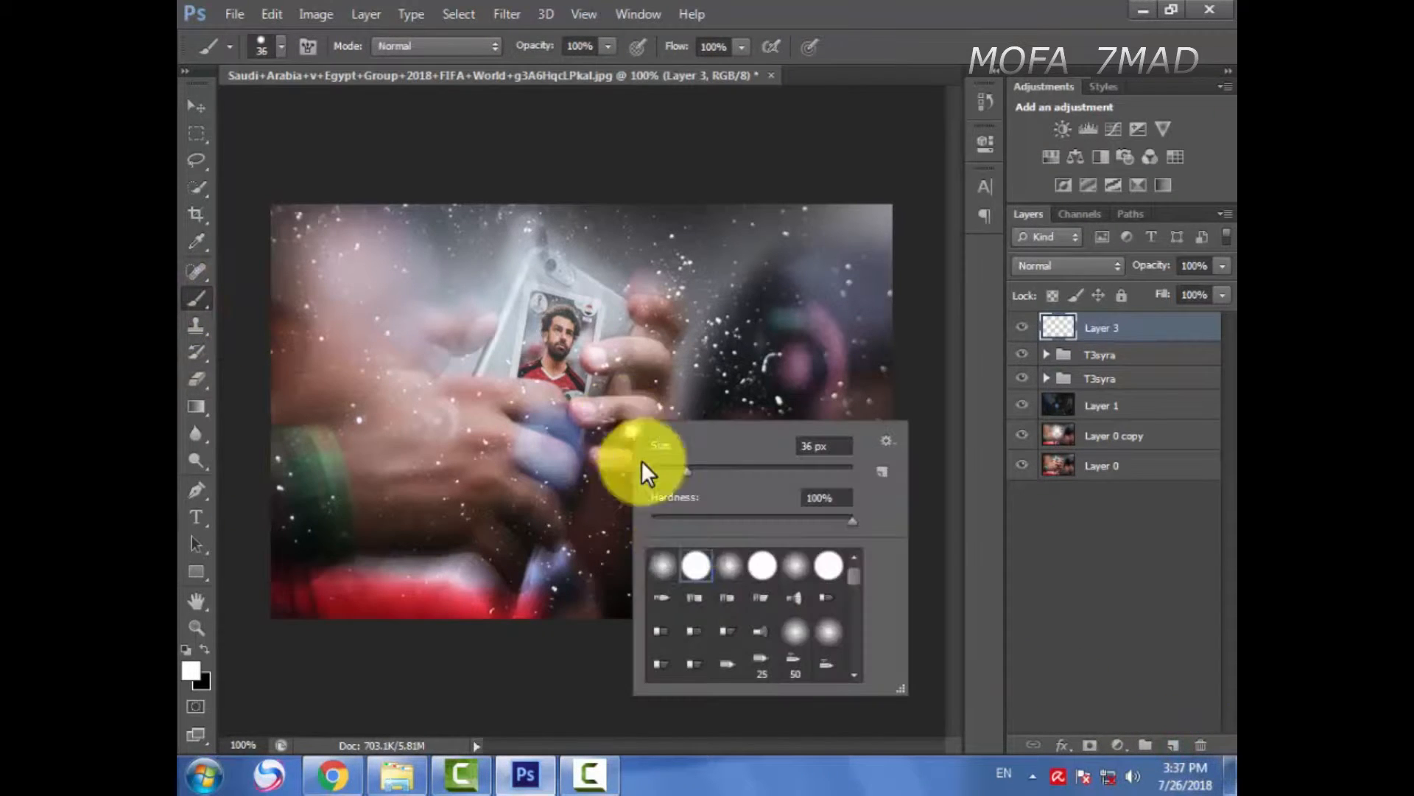
{"action": "left_click", "coordinate": [813, 471]}
{"action": "mouse_move", "coordinate": [831, 293]}
{"action": "left_mouse_down"}
{"action": "mouse_move", "coordinate": [291, 391]}
{"action": "mouse_move", "coordinate": [457, 246]}
{"action": "mouse_move", "coordinate": [789, 332]}
{"action": "mouse_move", "coordinate": [278, 479]}
{"action": "mouse_move", "coordinate": [211, 574]}
{"action": "mouse_move", "coordinate": [310, 521]}
{"action": "mouse_move", "coordinate": [190, 593]}
{"action": "left_mouse_up"}
Step: Fill the white layer with black using the Paint Bucket
{"action": "left_click", "coordinate": [205, 649]}
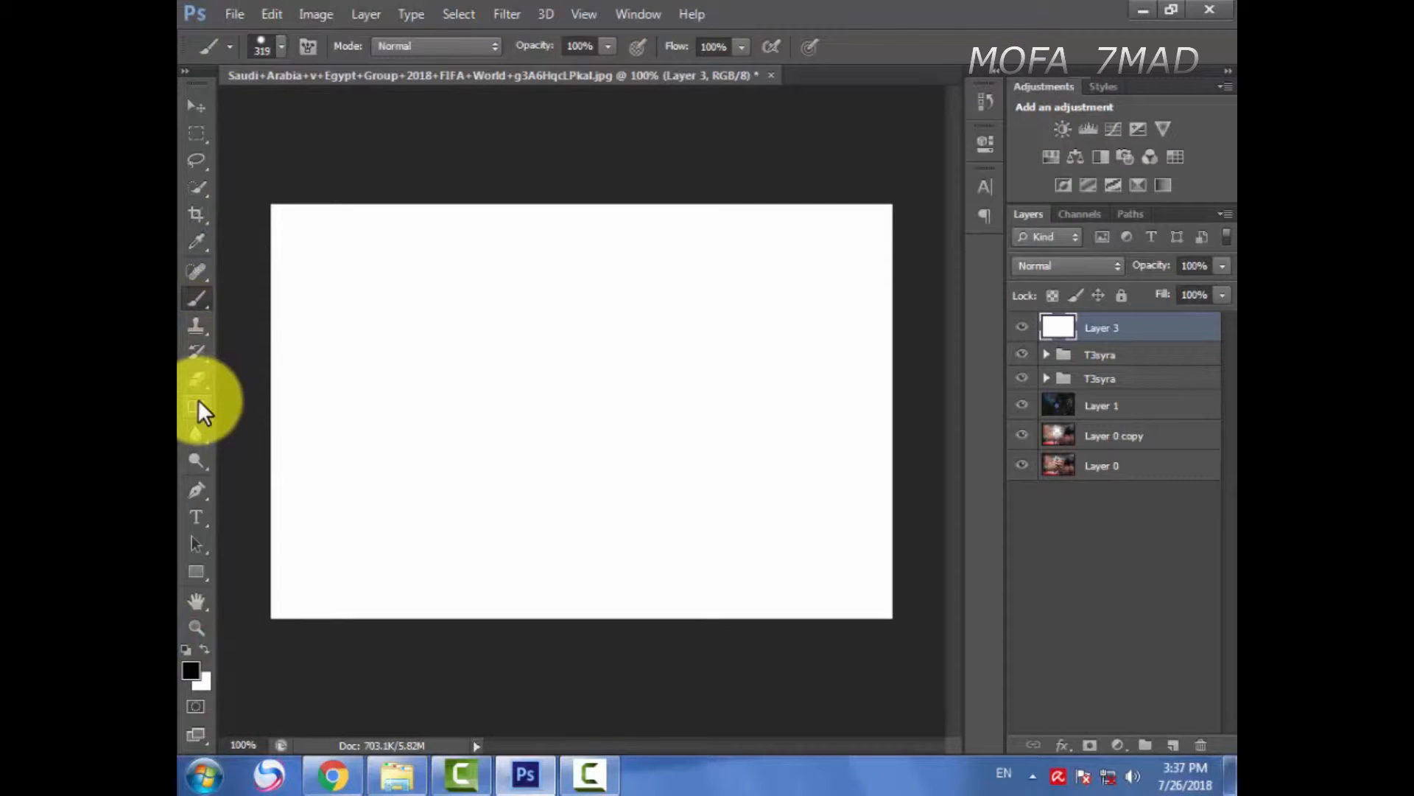
{"action": "left_click_drag", "start_coordinate": [202, 407], "coordinate": [248, 424]}
{"action": "left_click", "coordinate": [458, 354]}
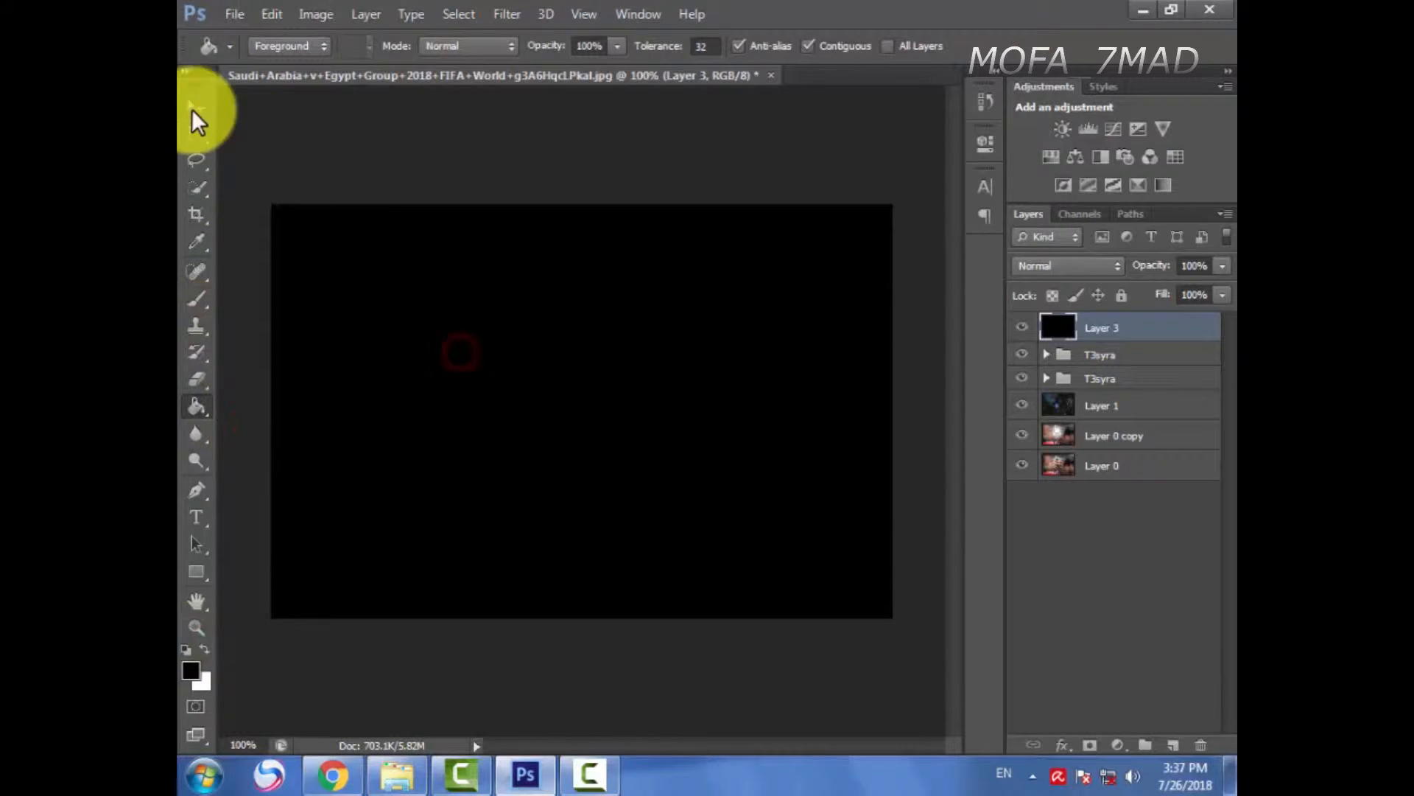
Step: Set the foreground color to dark reddish brown #221919 and fill the uppermost layer with it
{"action": "left_click", "coordinate": [191, 669]}
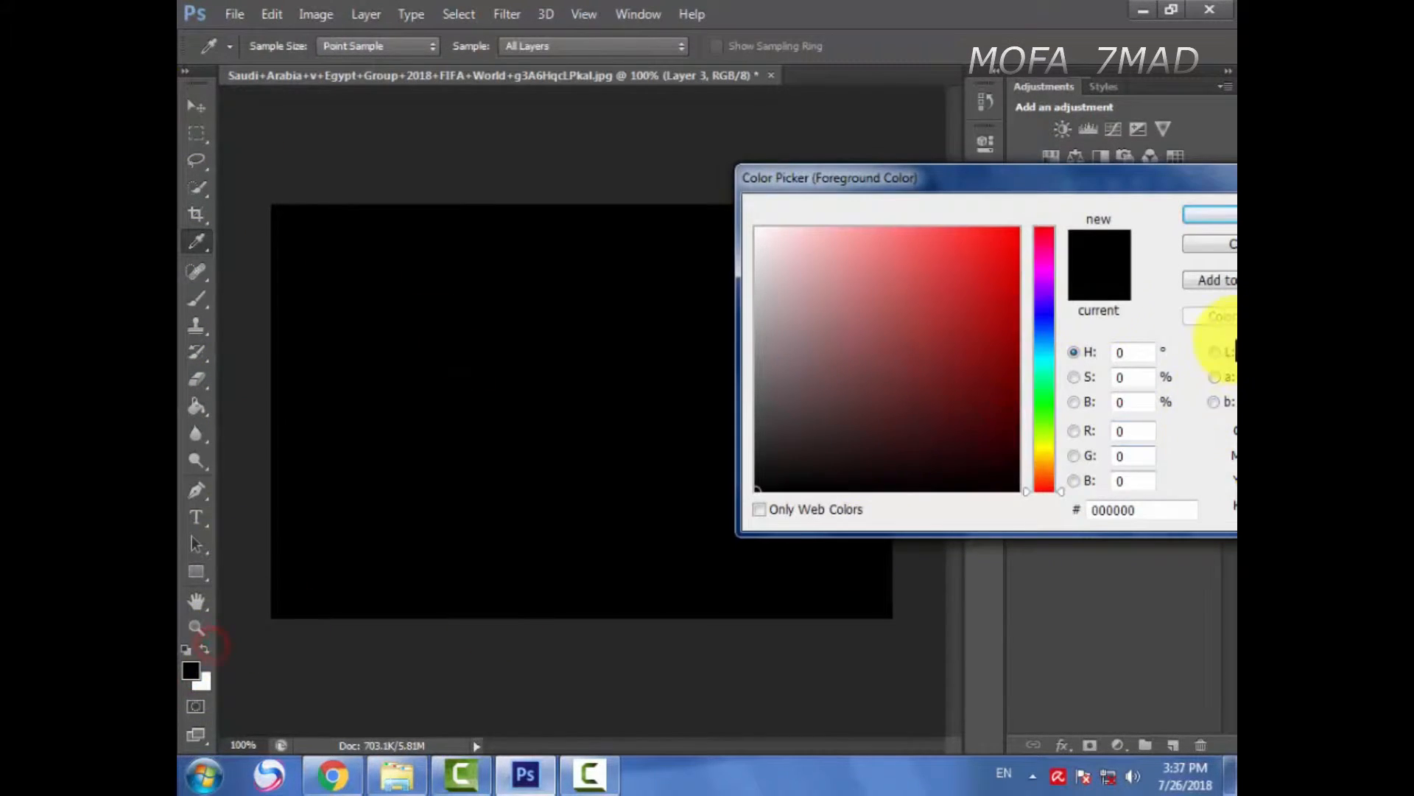
{"action": "left_click_drag", "start_coordinate": [1047, 310], "coordinate": [1040, 214]}
{"action": "left_click", "coordinate": [827, 448]}
{"action": "left_click_drag", "start_coordinate": [827, 448], "coordinate": [823, 456]}
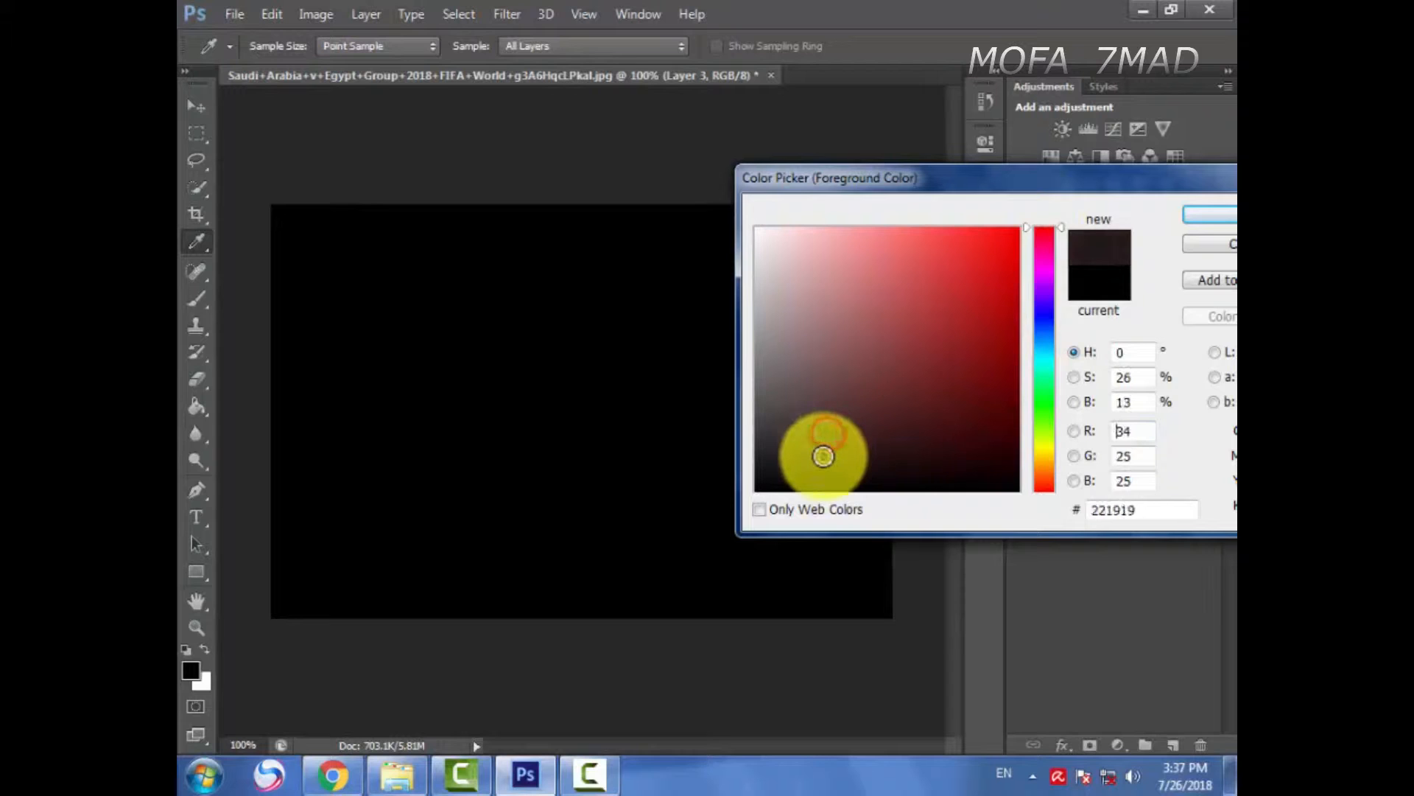
{"action": "left_click", "coordinate": [1212, 216]}
{"action": "key", "text": "g"}
{"action": "left_click", "coordinate": [624, 450]}
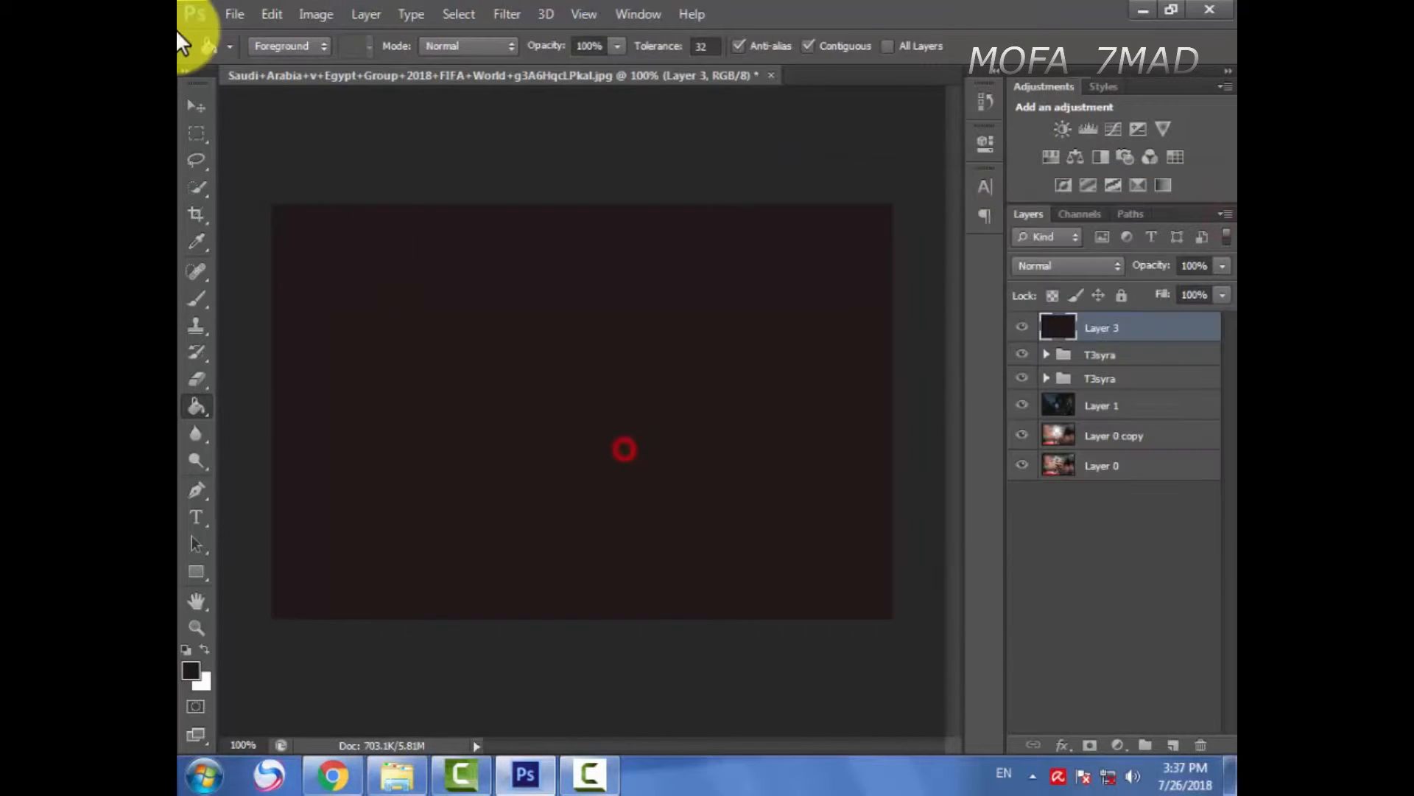
Step: Set the dark fill layer to Soft Light at 74% opacity and place it below both T3syra groups
{"action": "left_click", "coordinate": [195, 107]}
{"action": "left_click", "coordinate": [1039, 267]}
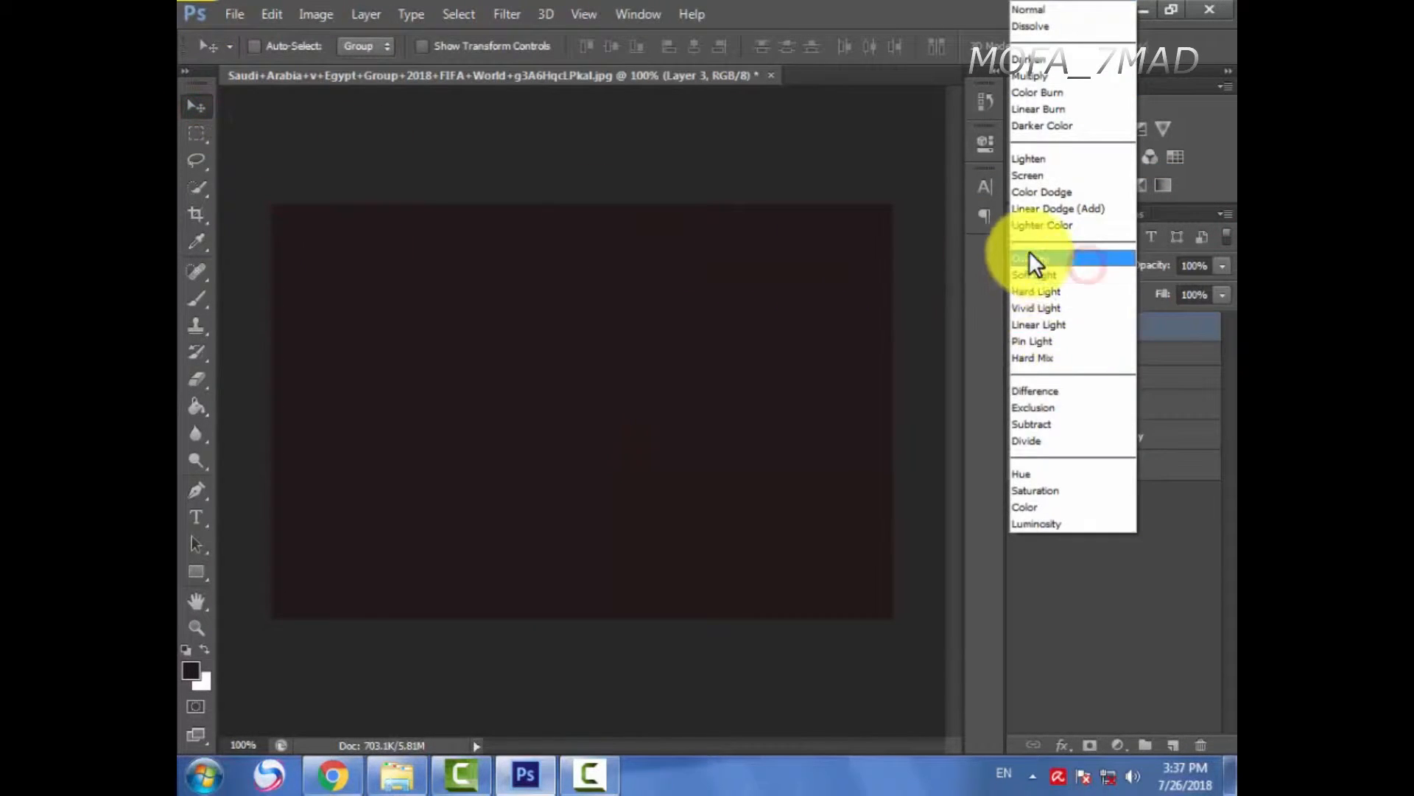
{"action": "left_click", "coordinate": [1040, 271]}
{"action": "left_click_drag", "start_coordinate": [1083, 326], "coordinate": [1116, 402]}
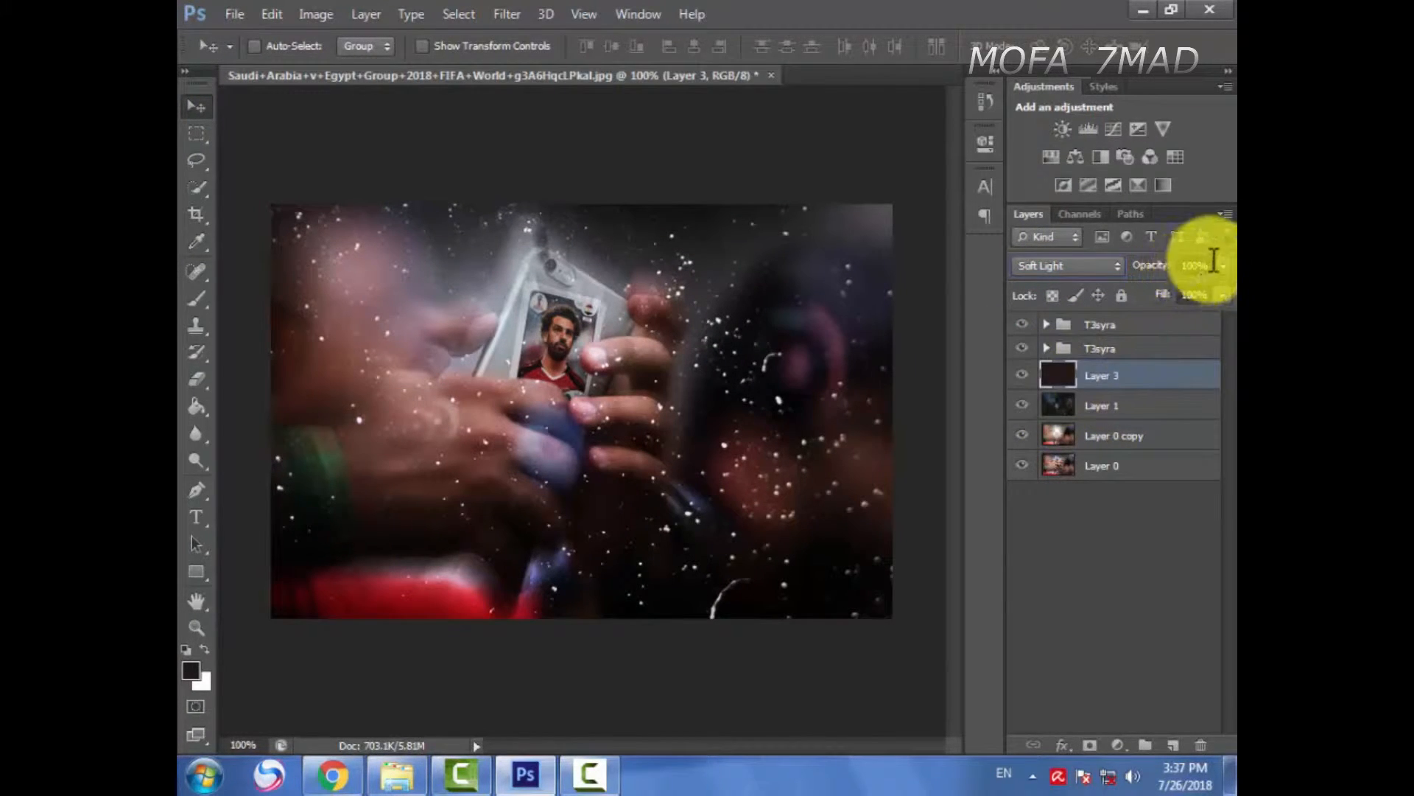
{"action": "left_click_drag", "start_coordinate": [1197, 292], "coordinate": [1193, 291]}
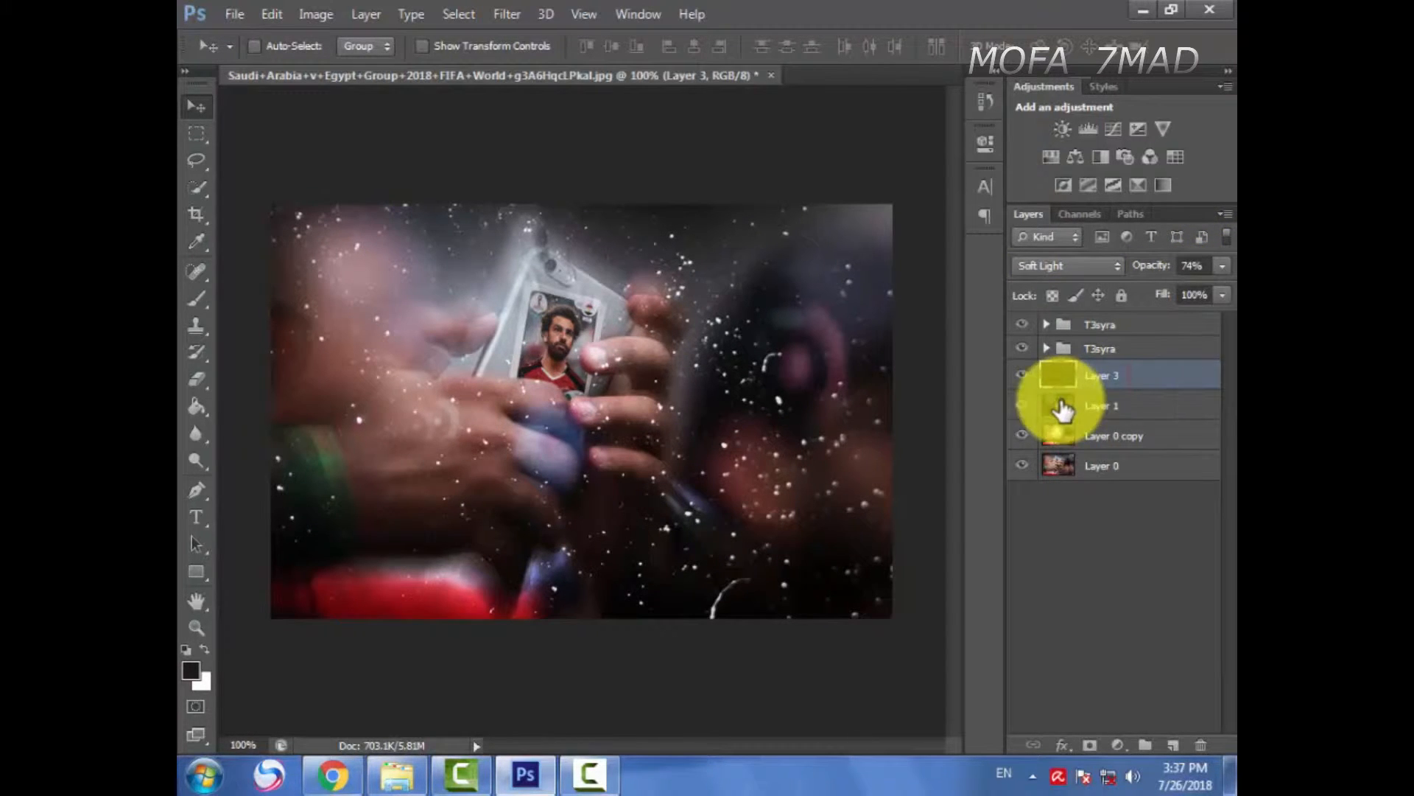
Step: Start opening another file and browse to the personal folder on the New Volume (D:) drive
{"action": "left_click", "coordinate": [190, 519]}
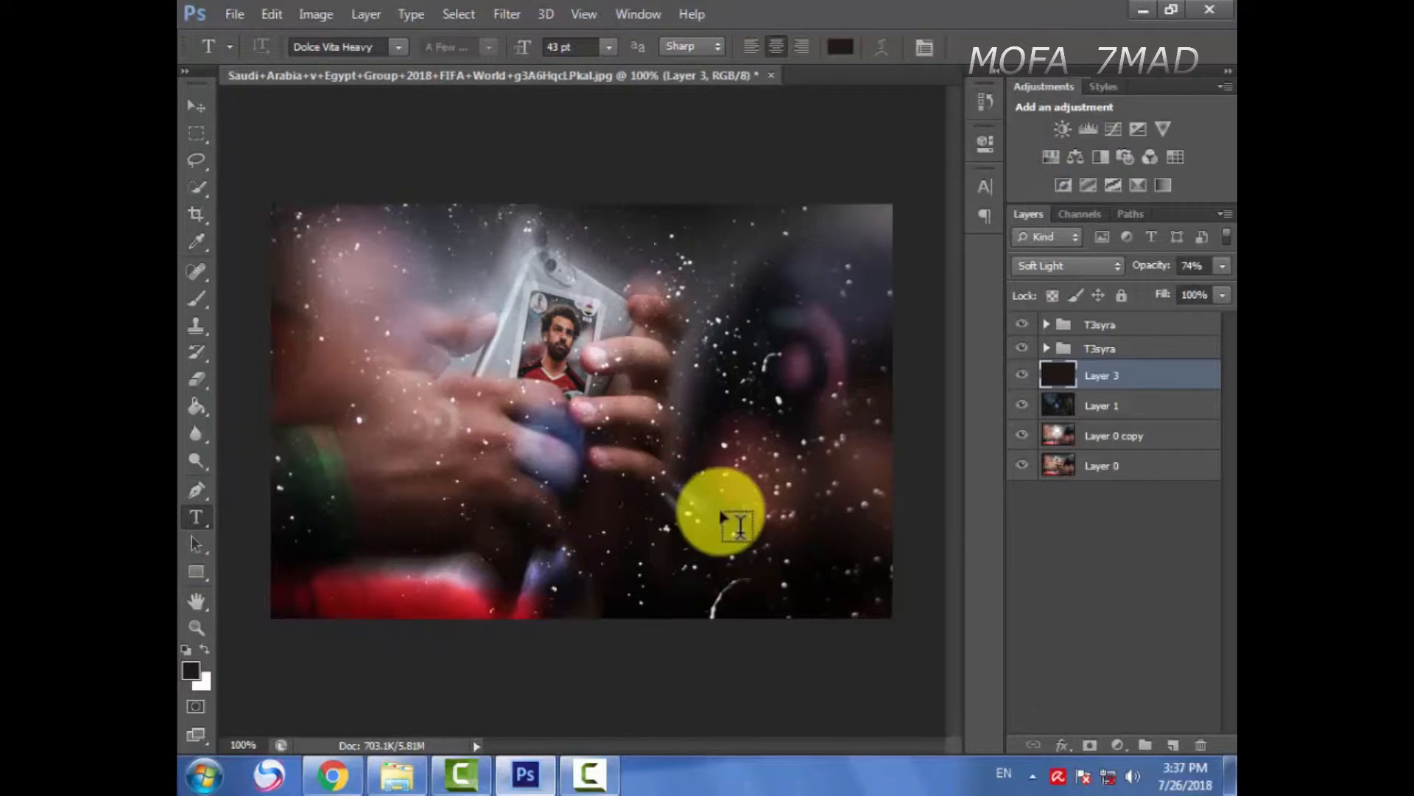
{"action": "left_click", "coordinate": [206, 108]}
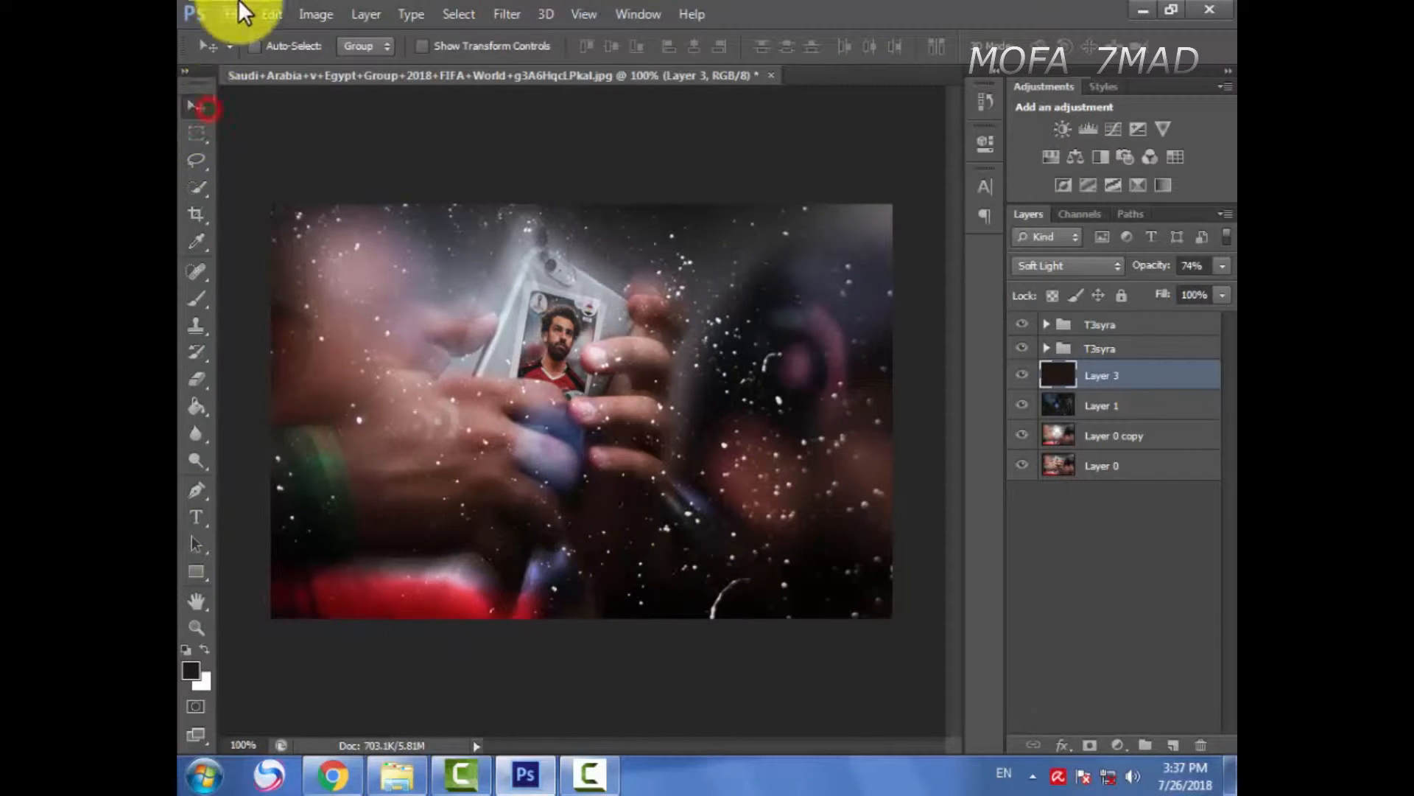
{"action": "left_click", "coordinate": [235, 14]}
{"action": "left_click", "coordinate": [259, 57]}
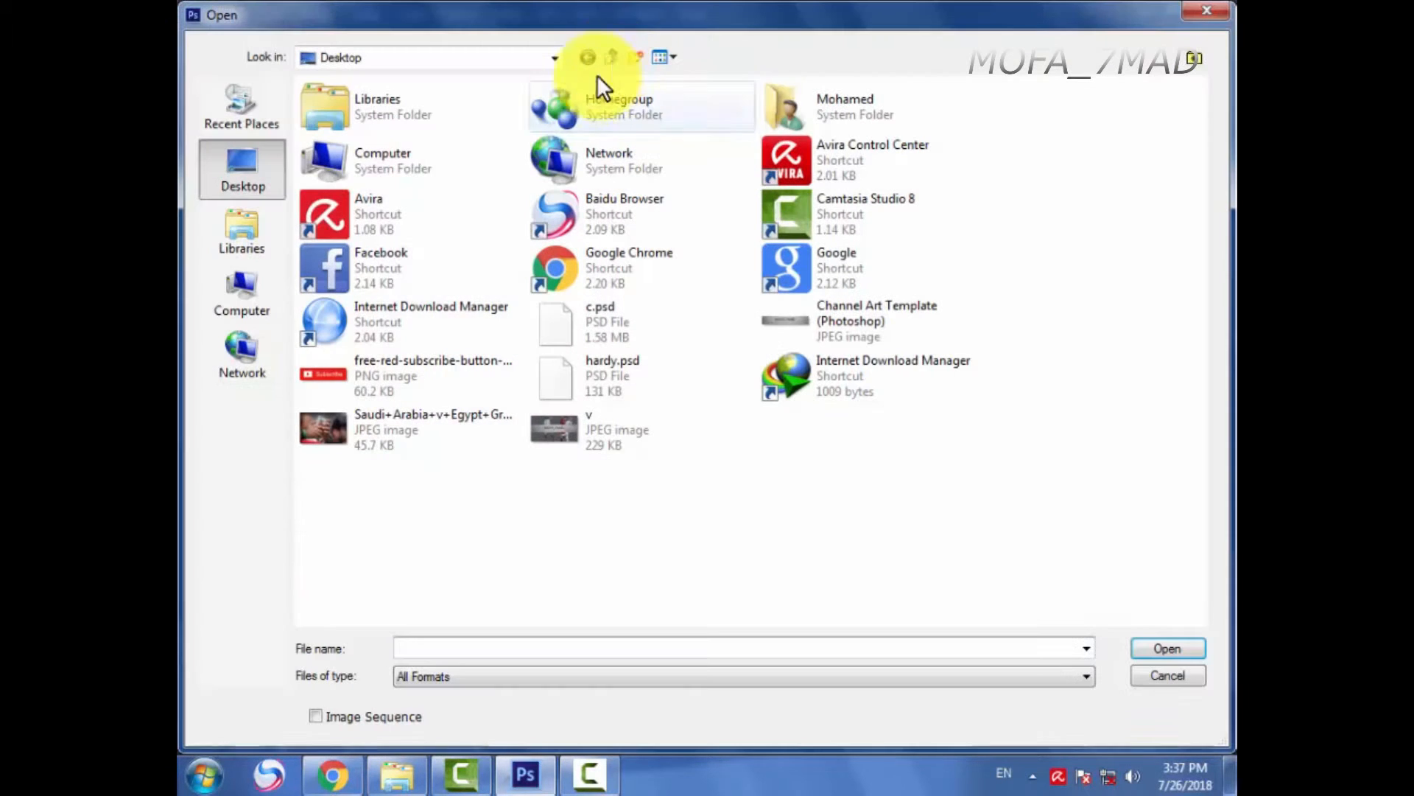
{"action": "left_click", "coordinate": [241, 291]}
{"action": "double_click", "coordinate": [623, 138]}
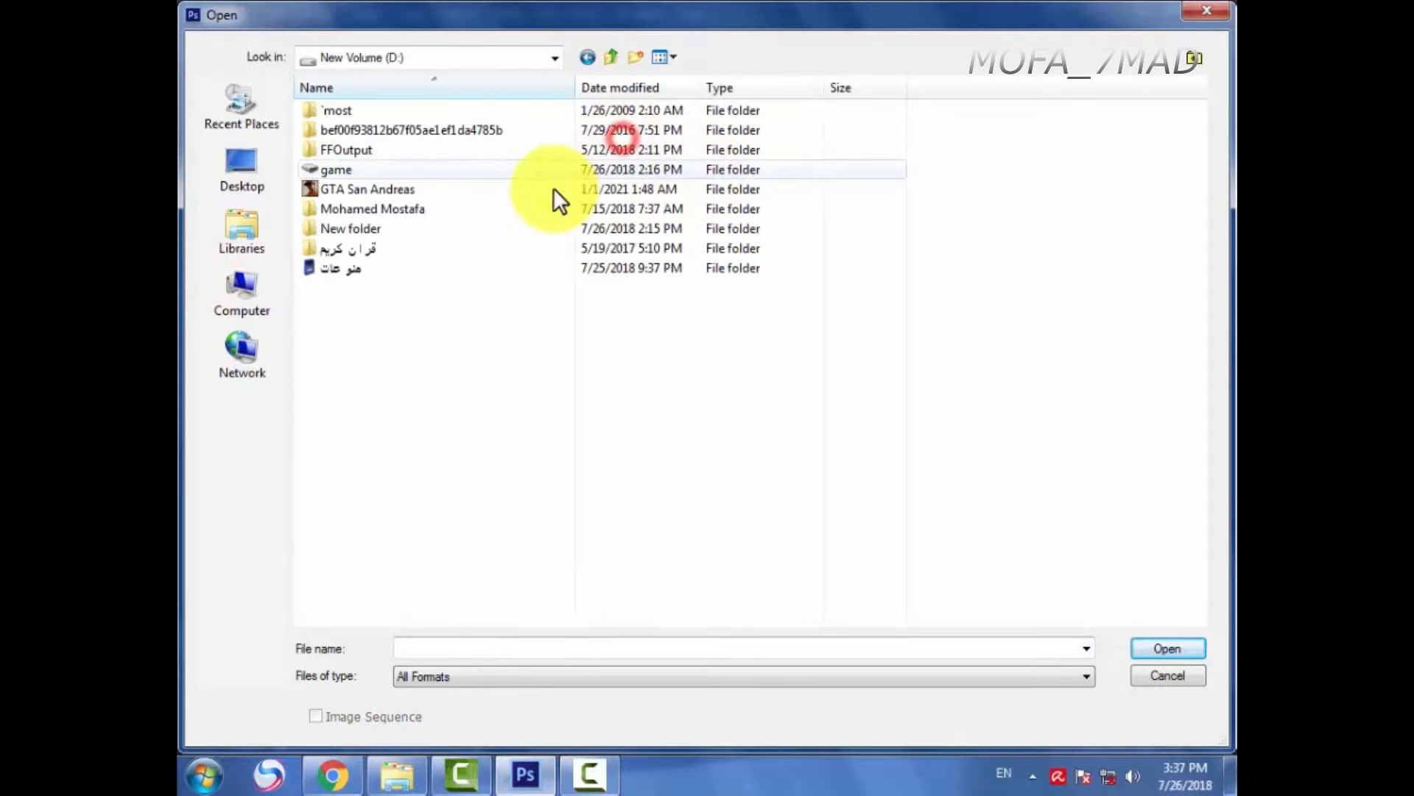
{"action": "double_click", "coordinate": [405, 215]}
Step: Look through the personal folder and its subfolder New folder (3) for a file to reuse in the composition
{"action": "scroll", "coordinate": [739, 378], "scroll_direction": "down", "scroll_amount": 6}
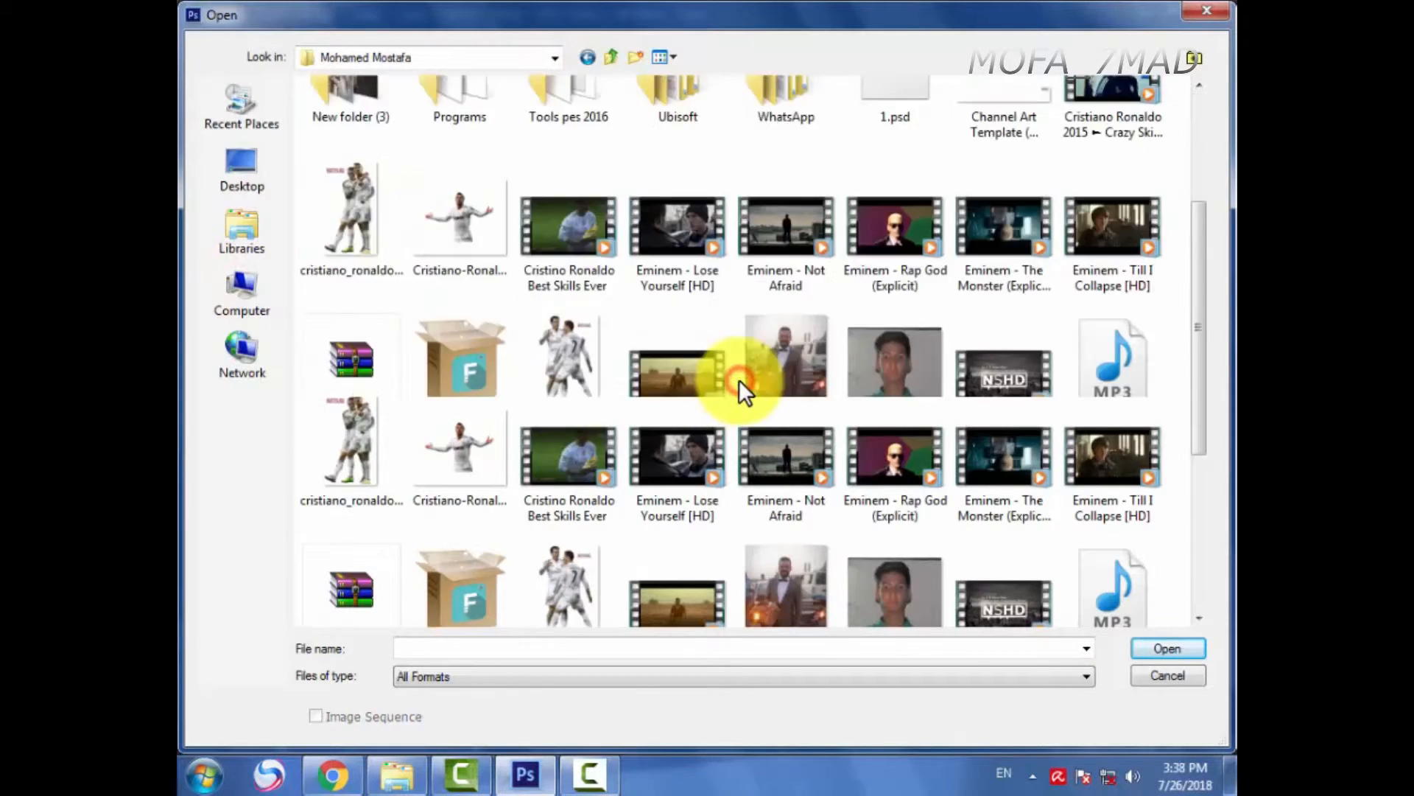
{"action": "scroll", "coordinate": [739, 378], "scroll_direction": "down", "scroll_amount": 2}
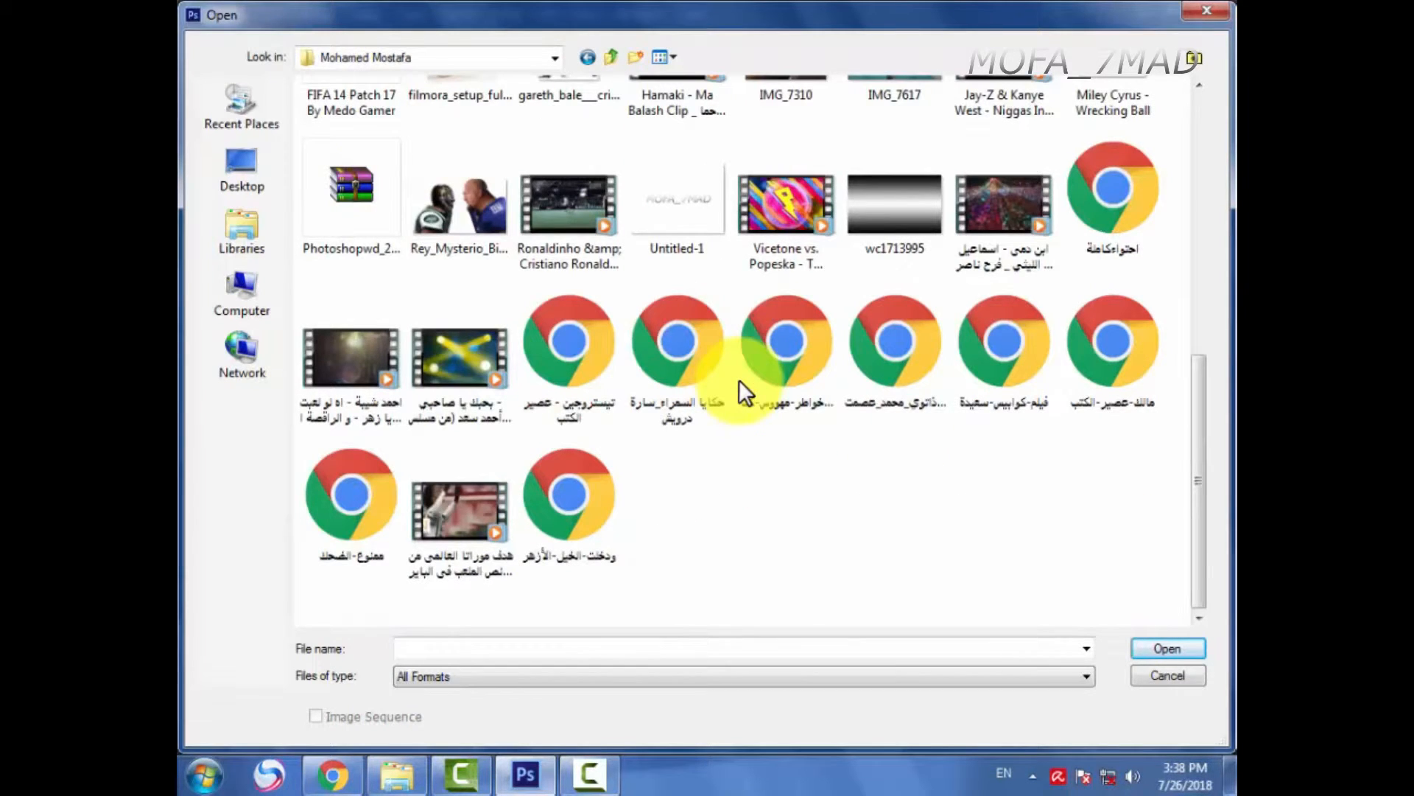
{"action": "scroll", "coordinate": [752, 435], "scroll_direction": "up", "scroll_amount": 5}
{"action": "scroll", "coordinate": [752, 435], "scroll_direction": "up", "scroll_amount": 2}
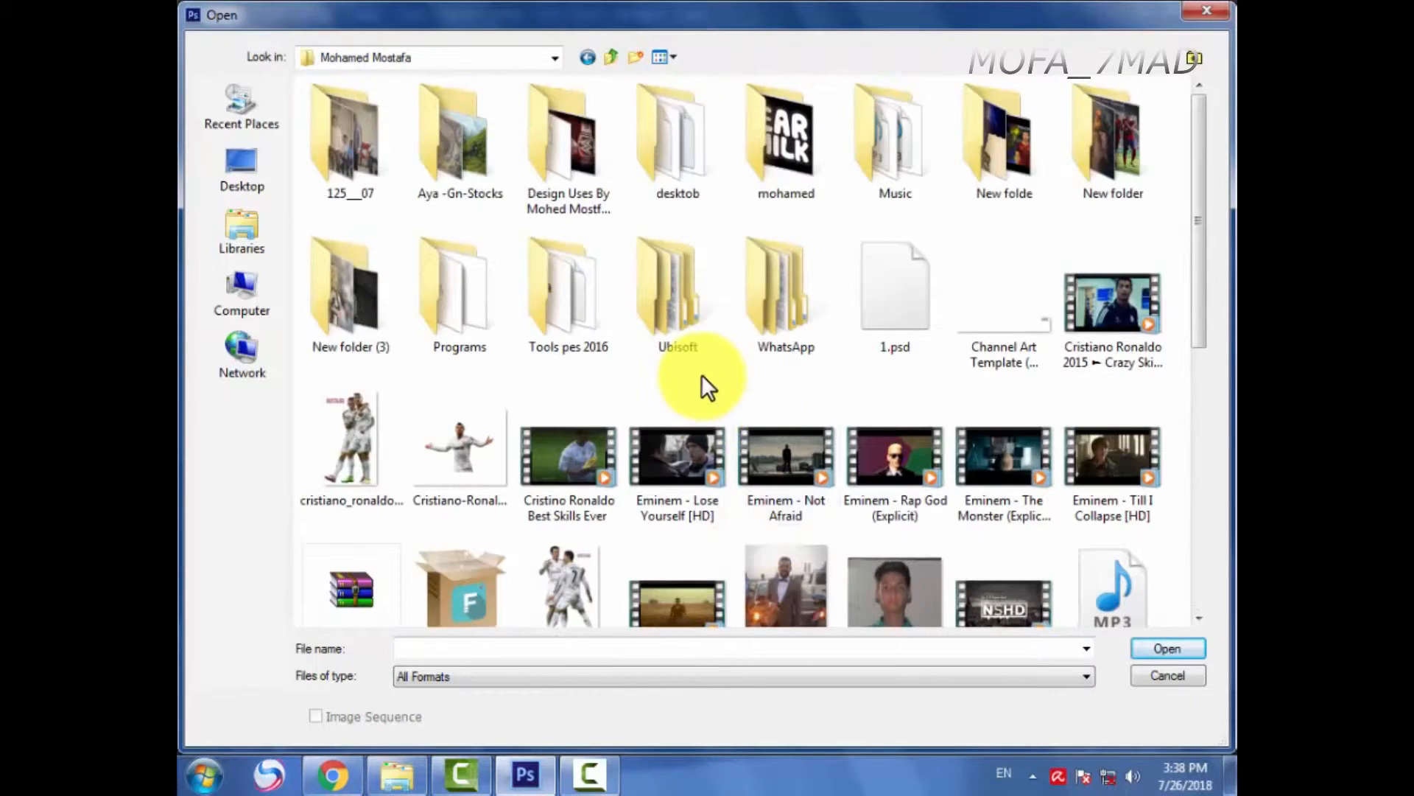
{"action": "double_click", "coordinate": [398, 297]}
{"action": "scroll", "coordinate": [408, 303], "scroll_direction": "down", "scroll_amount": 5}
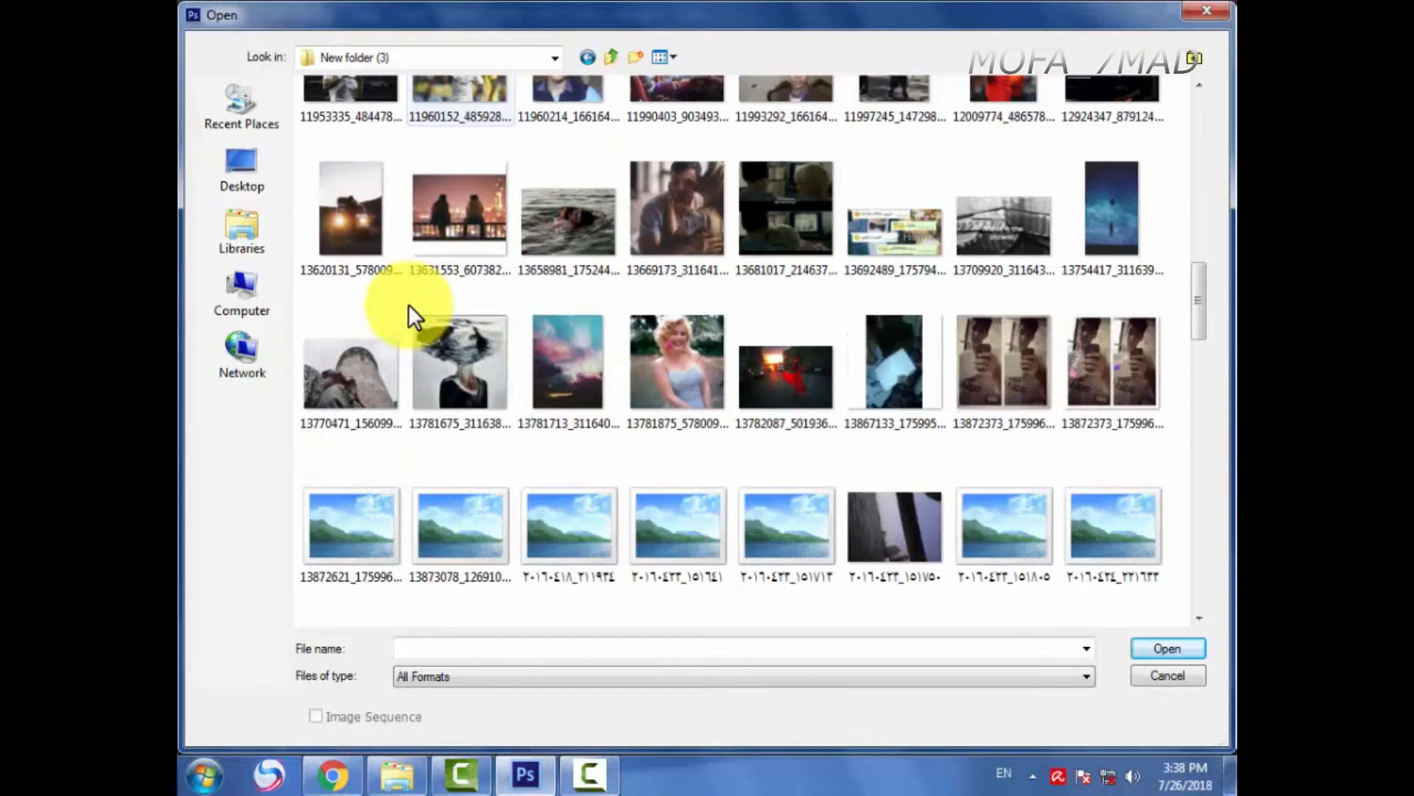
{"action": "scroll", "coordinate": [408, 303], "scroll_direction": "down", "scroll_amount": 5}
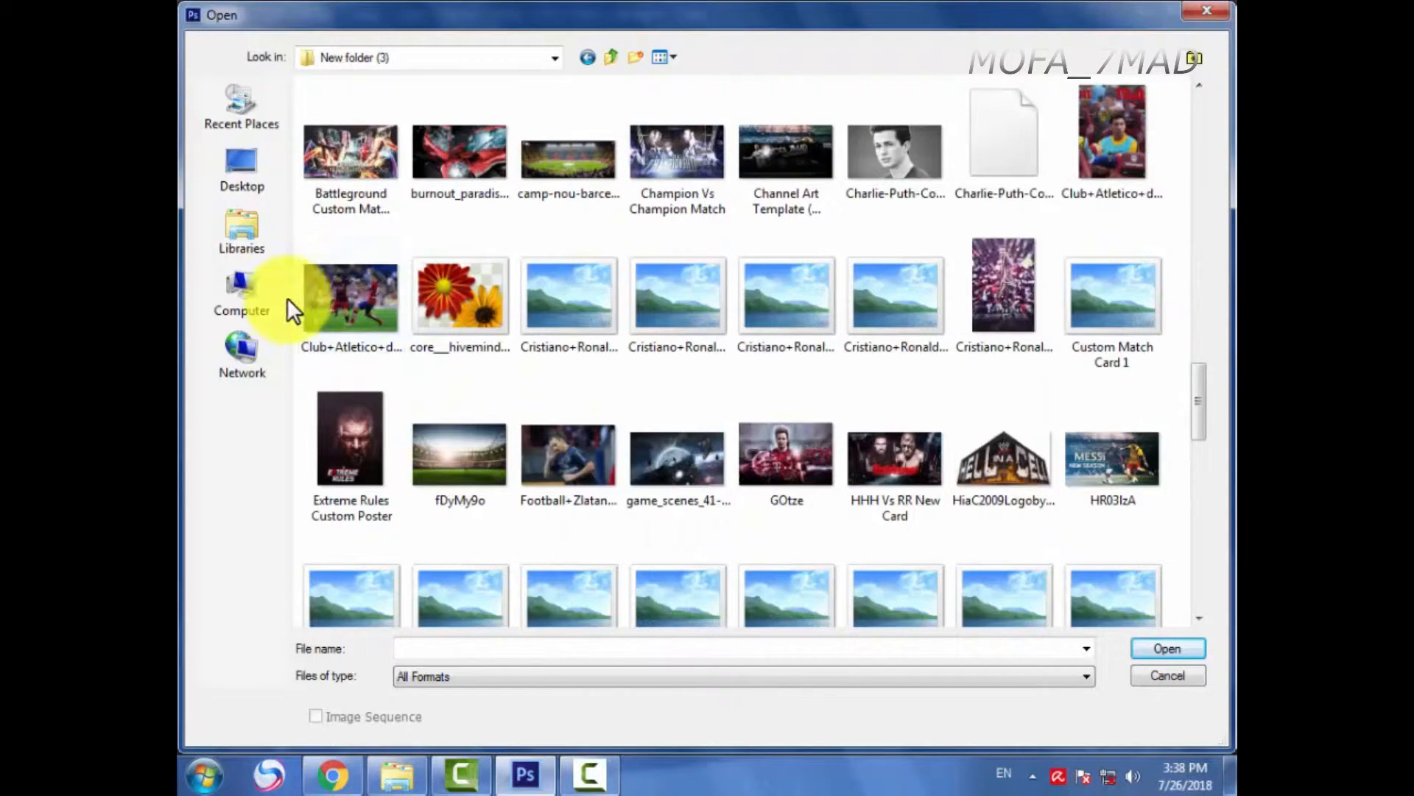
{"action": "left_click", "coordinate": [613, 53]}
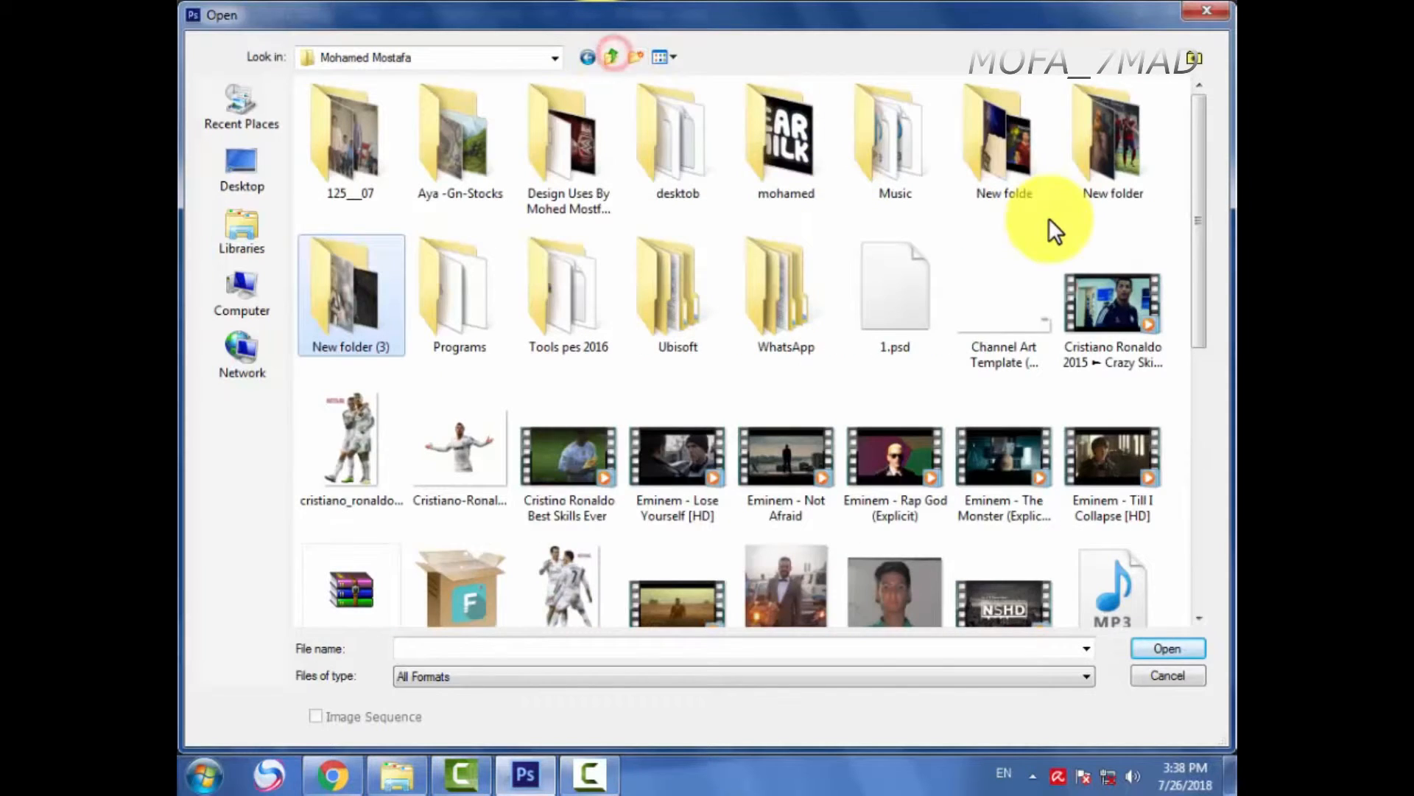
Step: Open hardy.psd from the Edits folder inside New folde
{"action": "double_click", "coordinate": [978, 150]}
{"action": "double_click", "coordinate": [685, 184]}
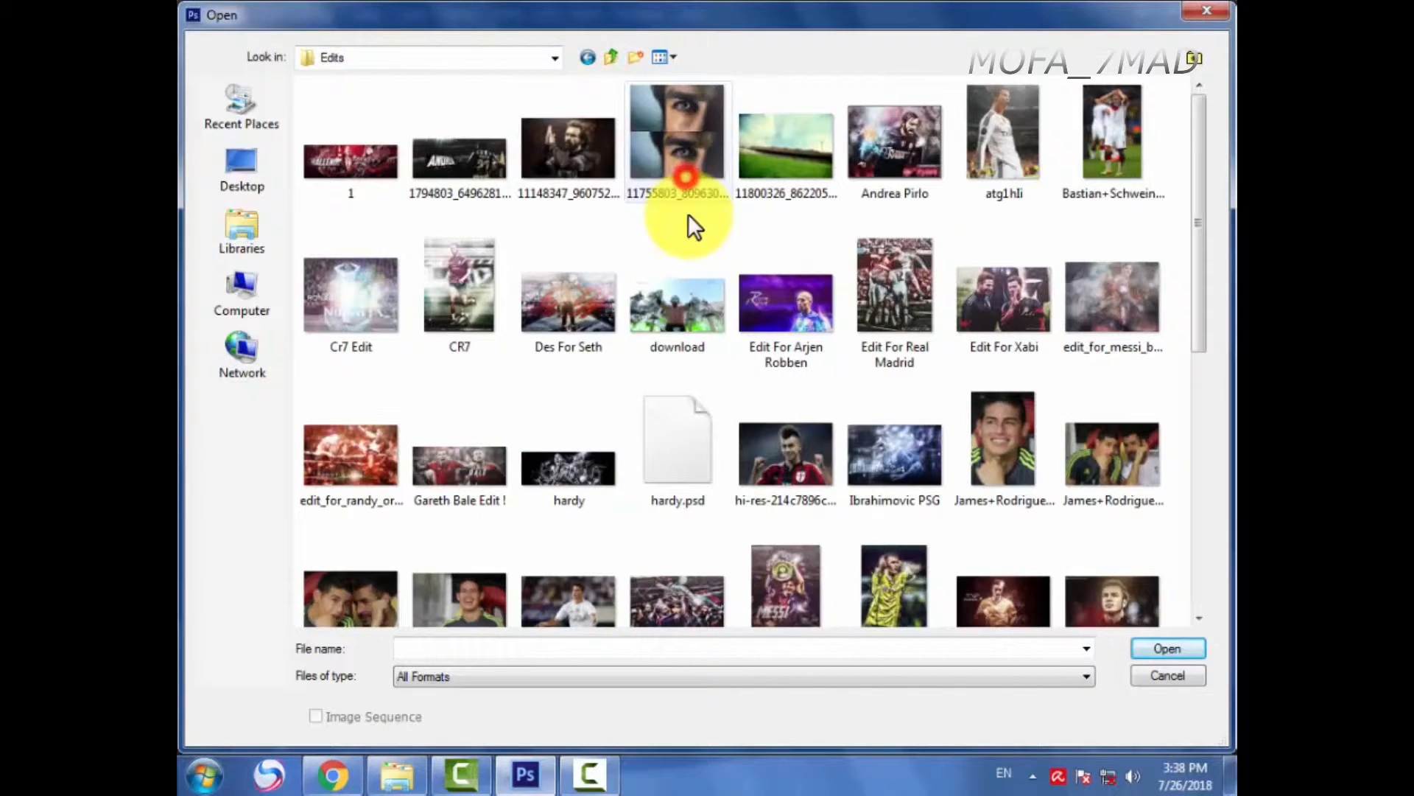
{"action": "double_click", "coordinate": [687, 423]}
{"action": "left_click", "coordinate": [719, 315]}
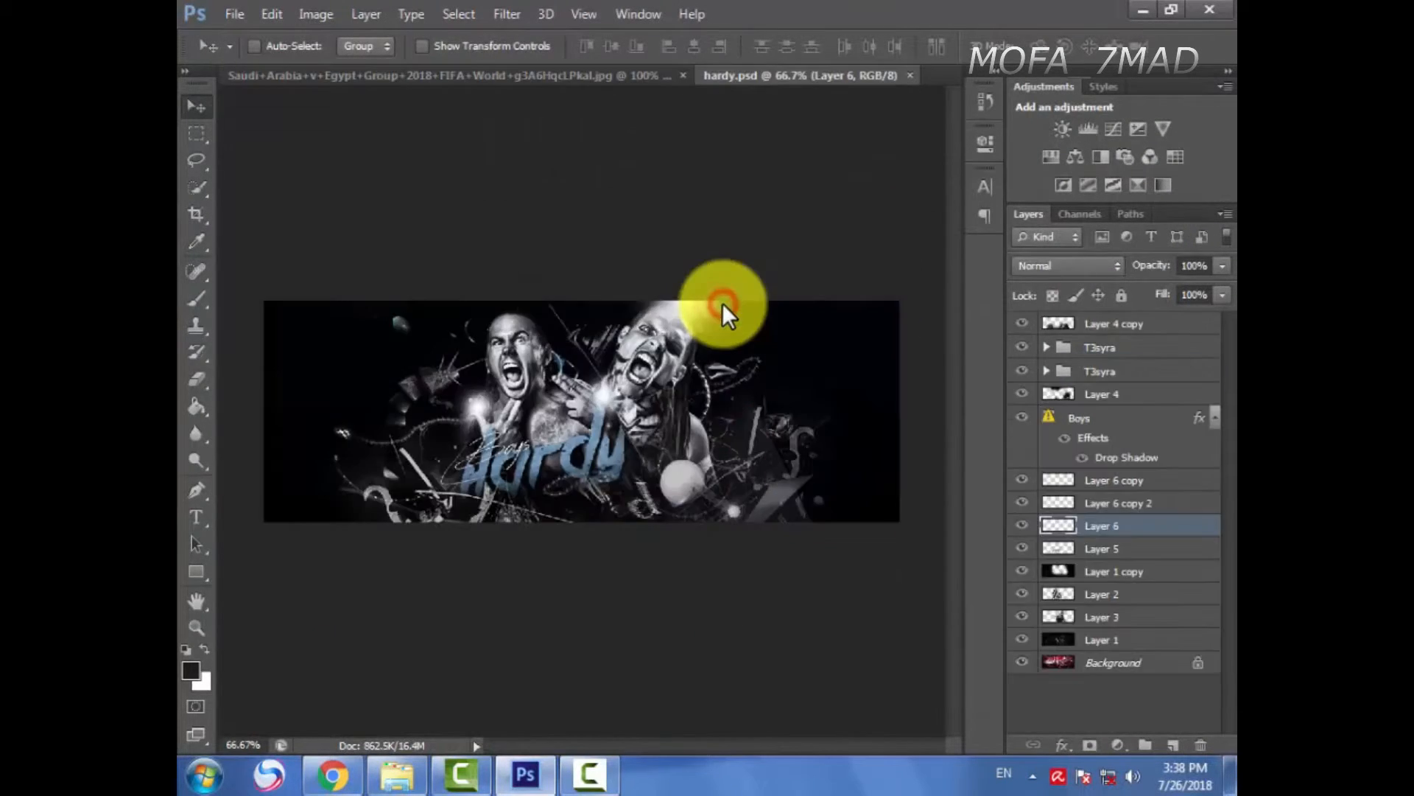
Step: Copy the light flare on Layer 6 copy 2 from hardy.psd into the card photo and place it over the card's lower edge
{"action": "left_click", "coordinate": [1091, 504]}
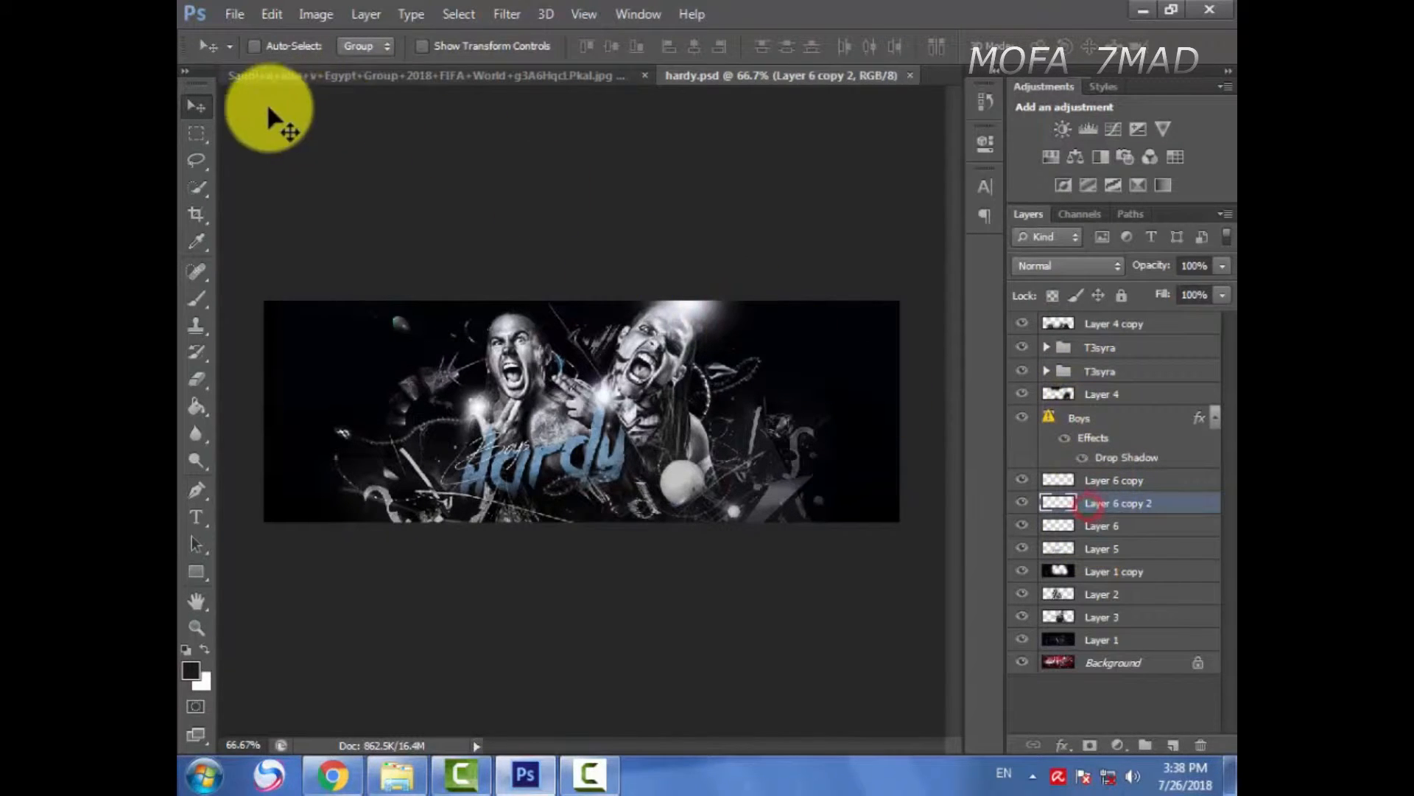
{"action": "left_click", "coordinate": [454, 46]}
{"action": "left_click_drag", "start_coordinate": [734, 331], "coordinate": [666, 382]}
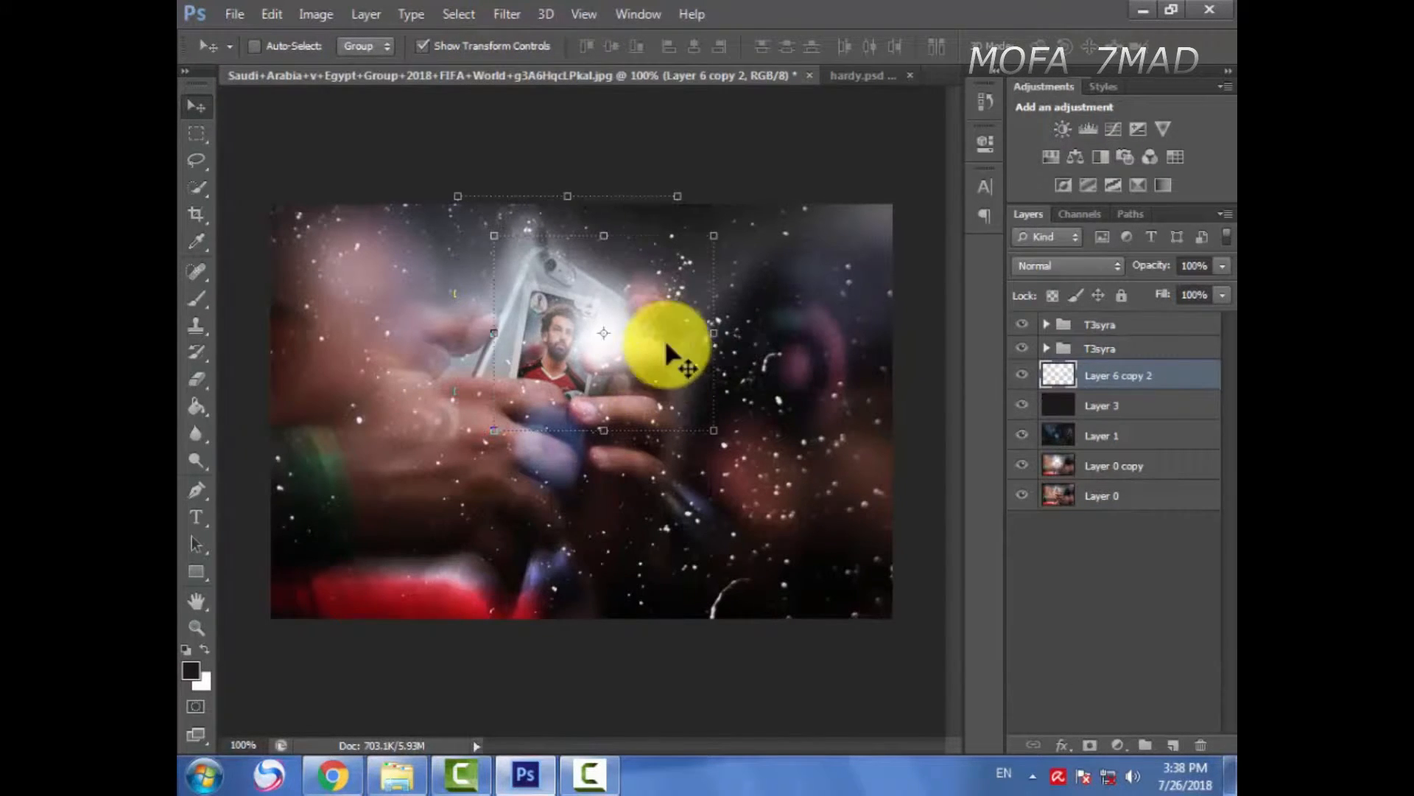
{"action": "left_click_drag", "start_coordinate": [687, 246], "coordinate": [573, 356]}
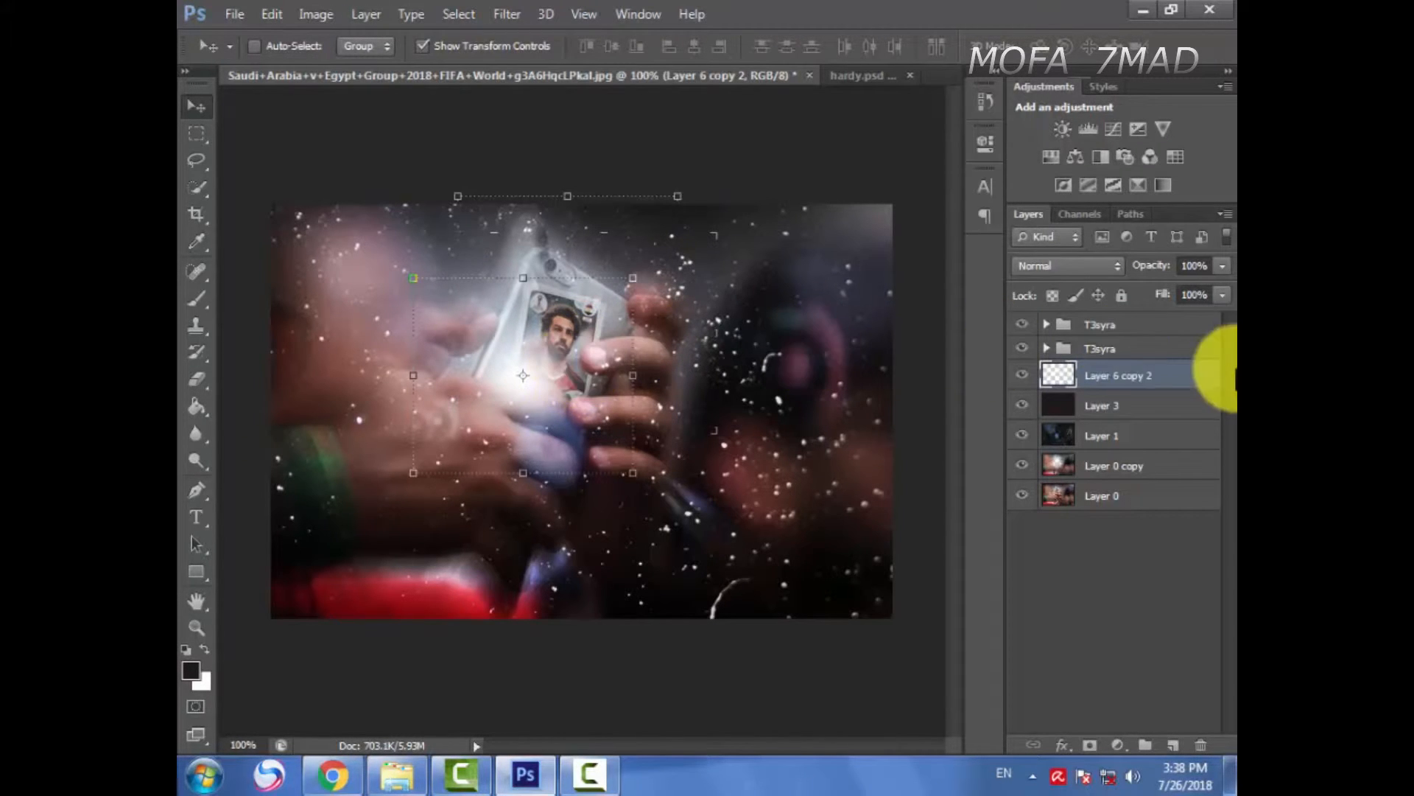
Step: Place the light flare layer directly below Layer 3 and turn off the transform controls
{"action": "left_click", "coordinate": [1135, 382]}
{"action": "left_click_drag", "start_coordinate": [1135, 383], "coordinate": [1115, 411]}
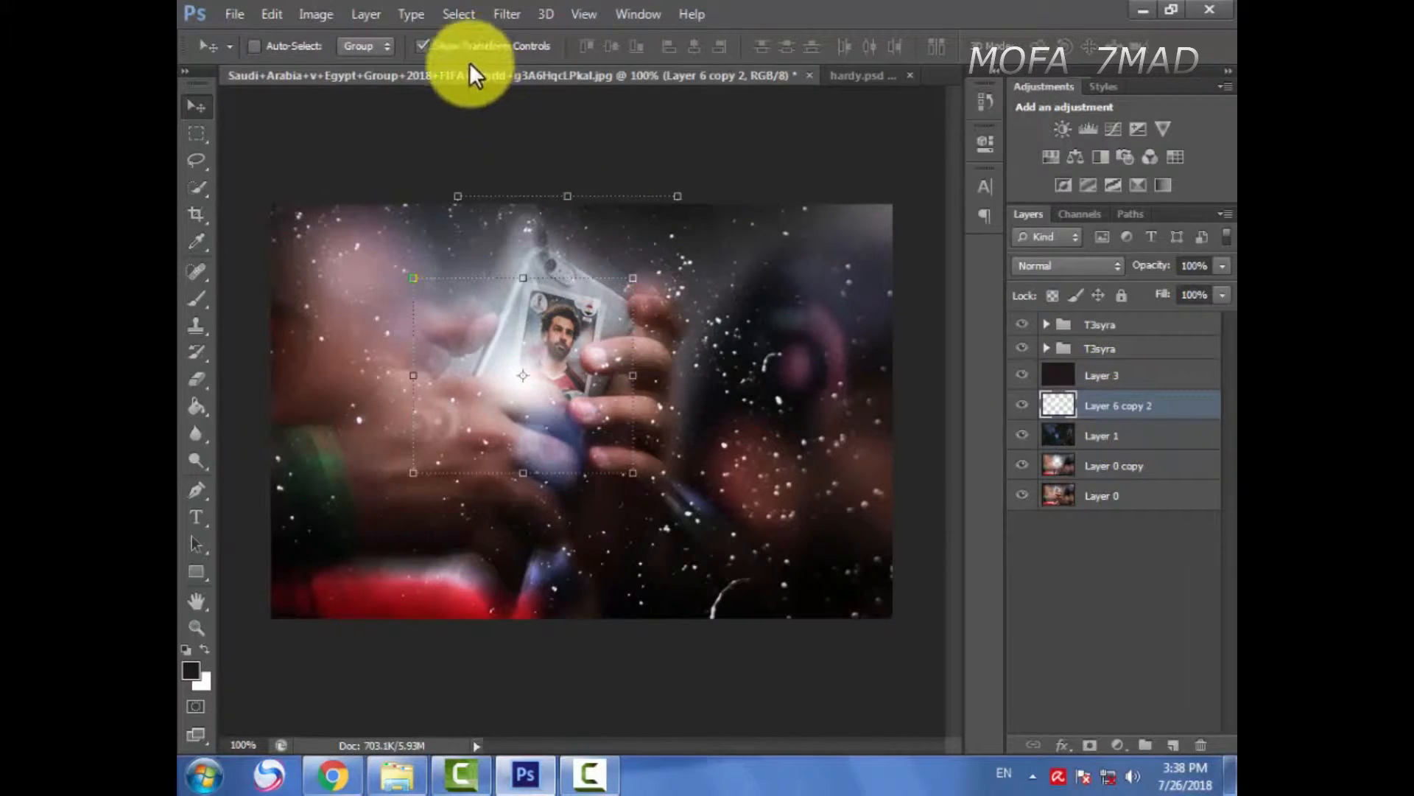
{"action": "left_click", "coordinate": [454, 43]}
Step: Add the text MOHAMED at 9 pt over the dark area below and beside the hand holding the card
{"action": "left_click", "coordinate": [195, 515]}
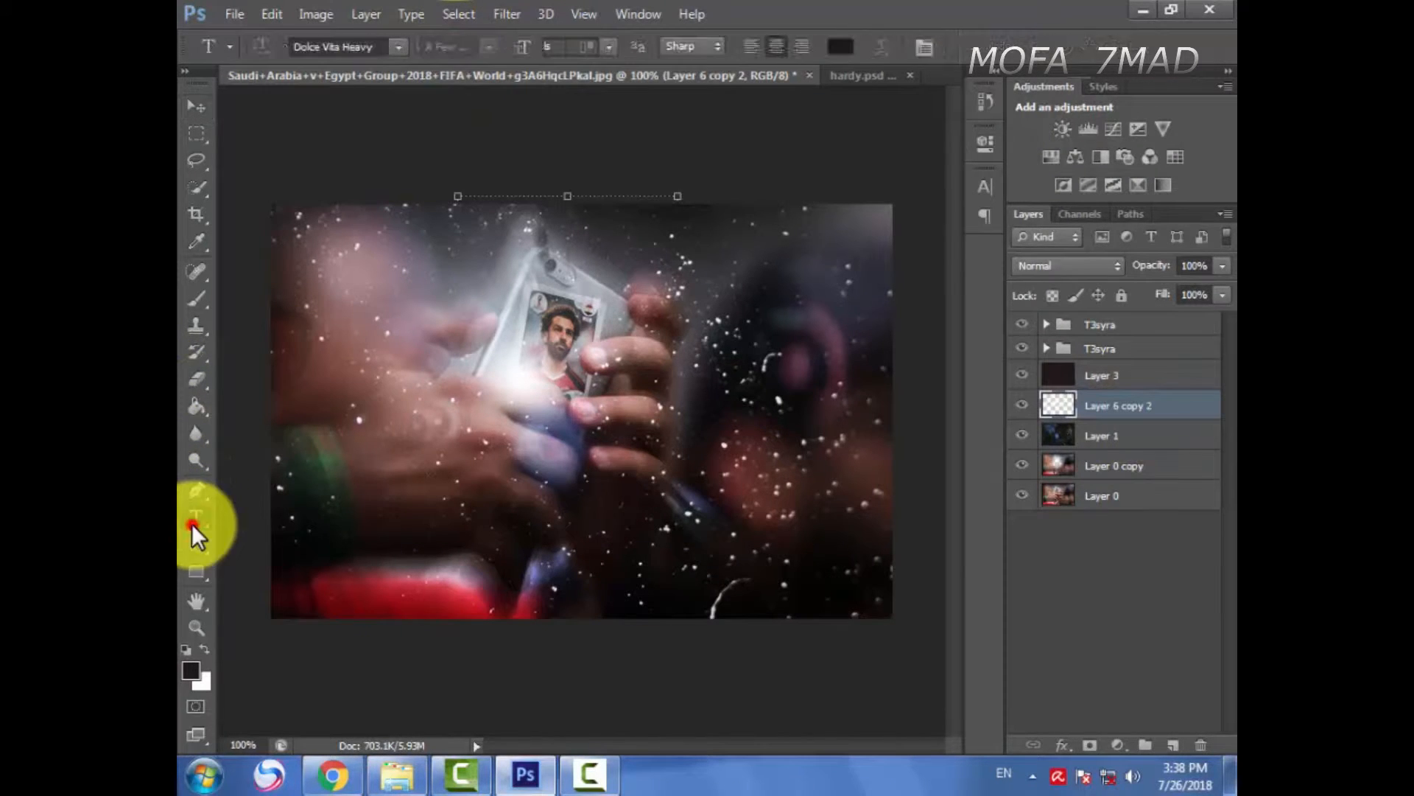
{"action": "left_click", "coordinate": [797, 488]}
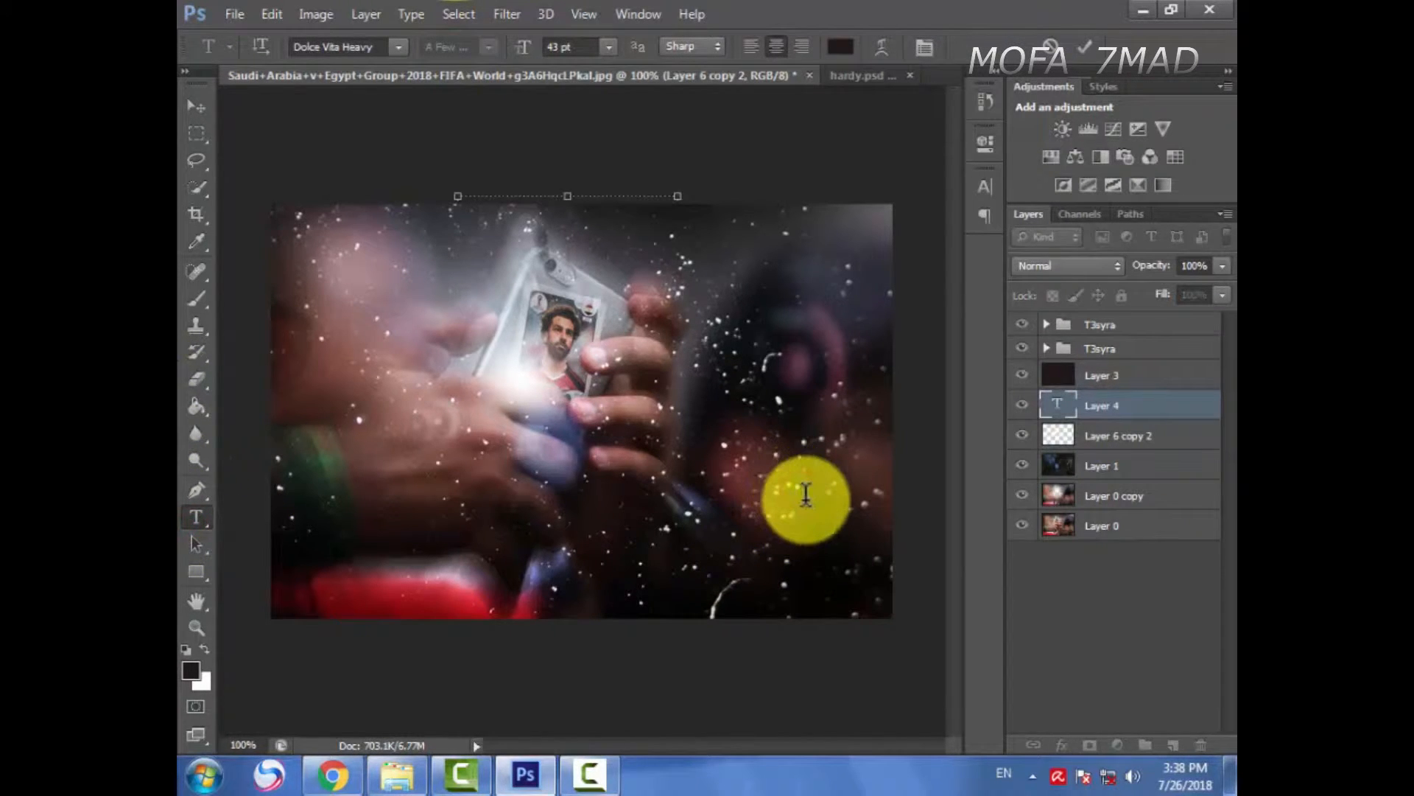
{"action": "type", "text": "MOHA"}
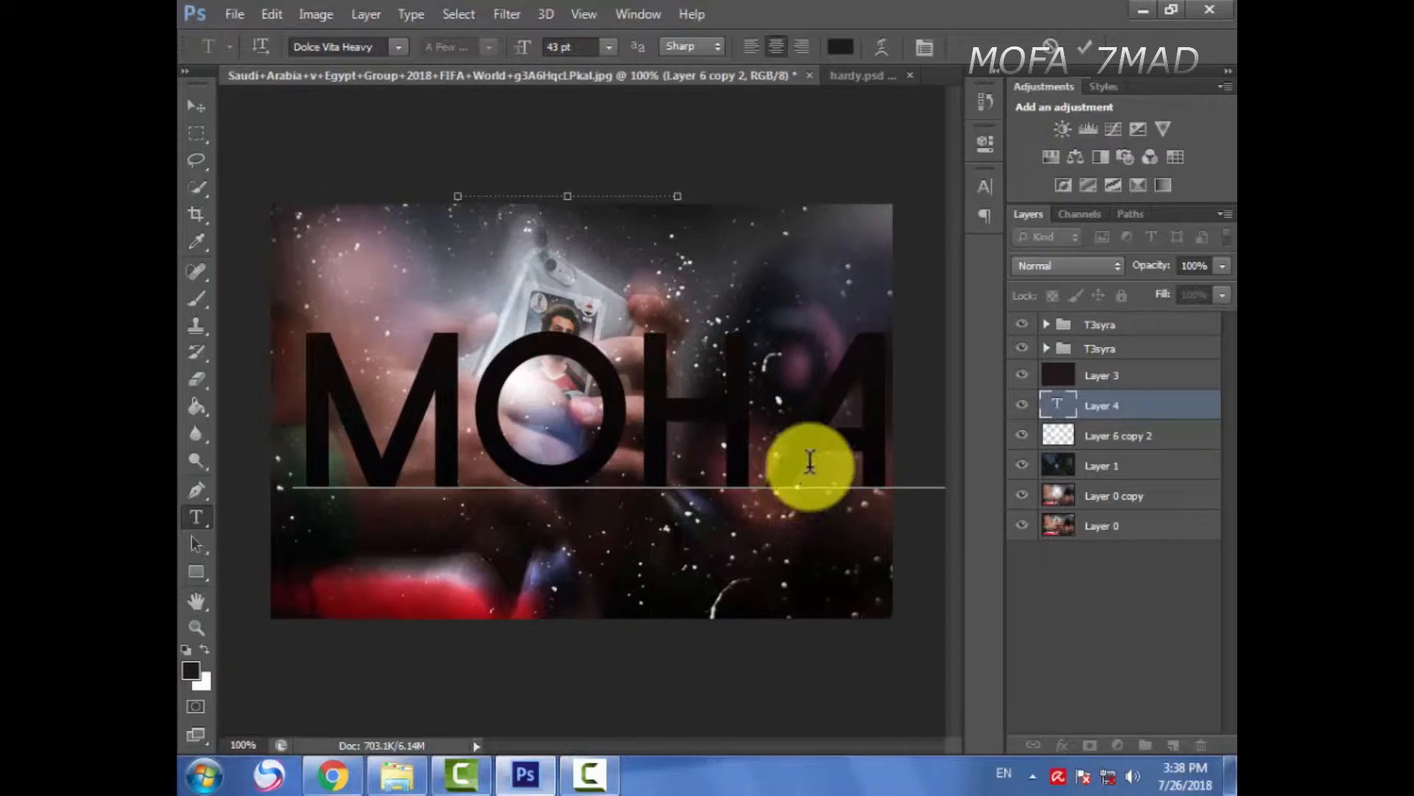
{"action": "left_click", "coordinate": [806, 495]}
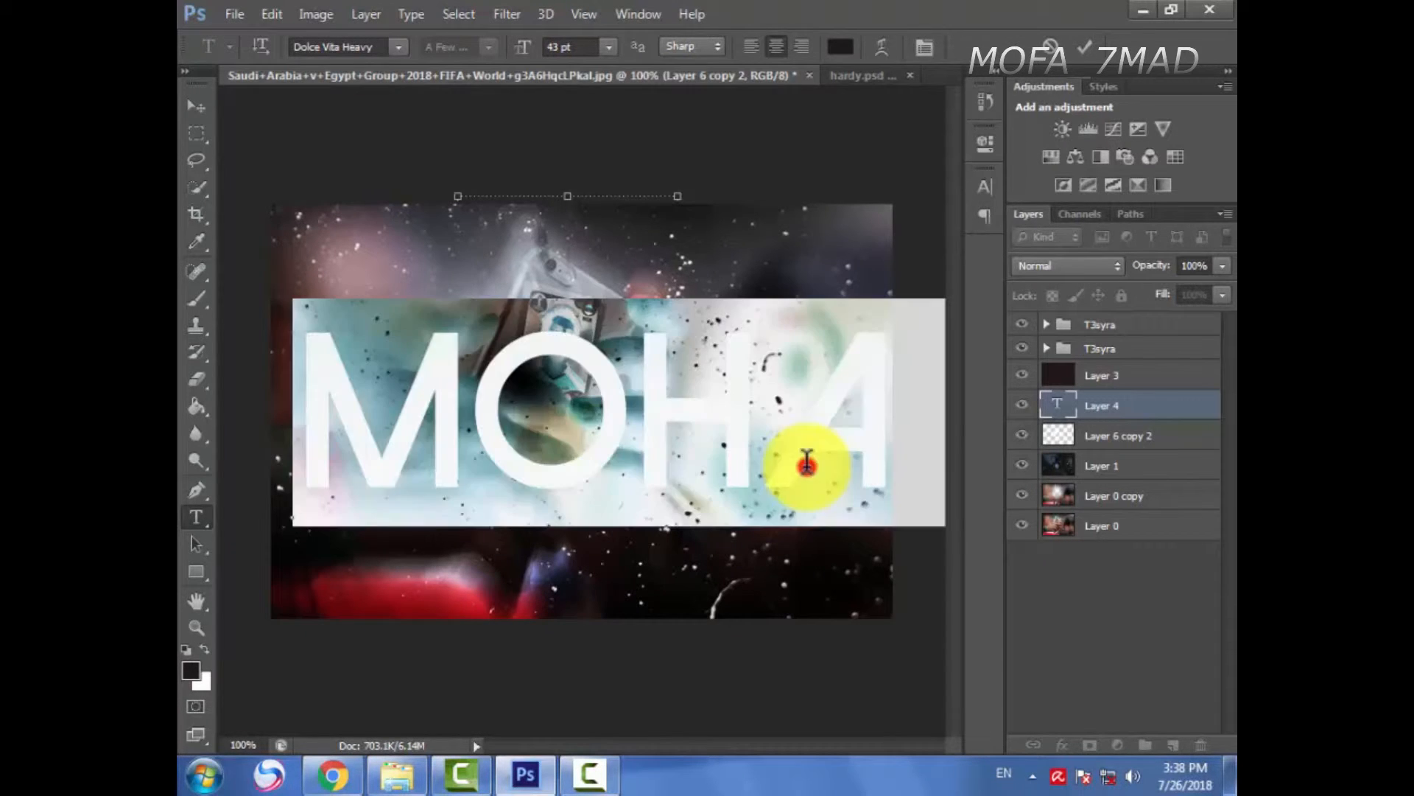
{"action": "left_click_drag", "start_coordinate": [525, 50], "coordinate": [490, 63]}
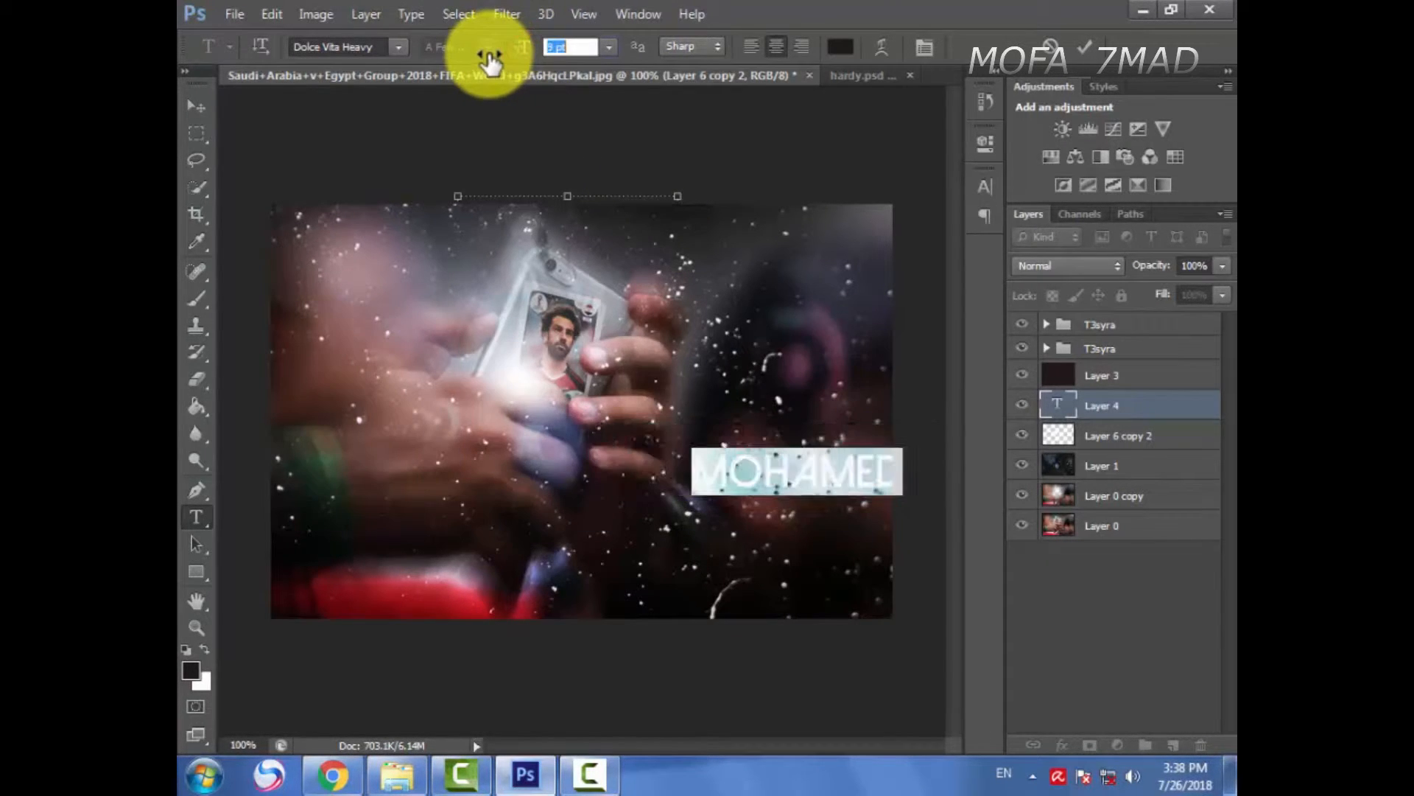
{"action": "left_click_drag", "start_coordinate": [634, 304], "coordinate": [600, 316]}
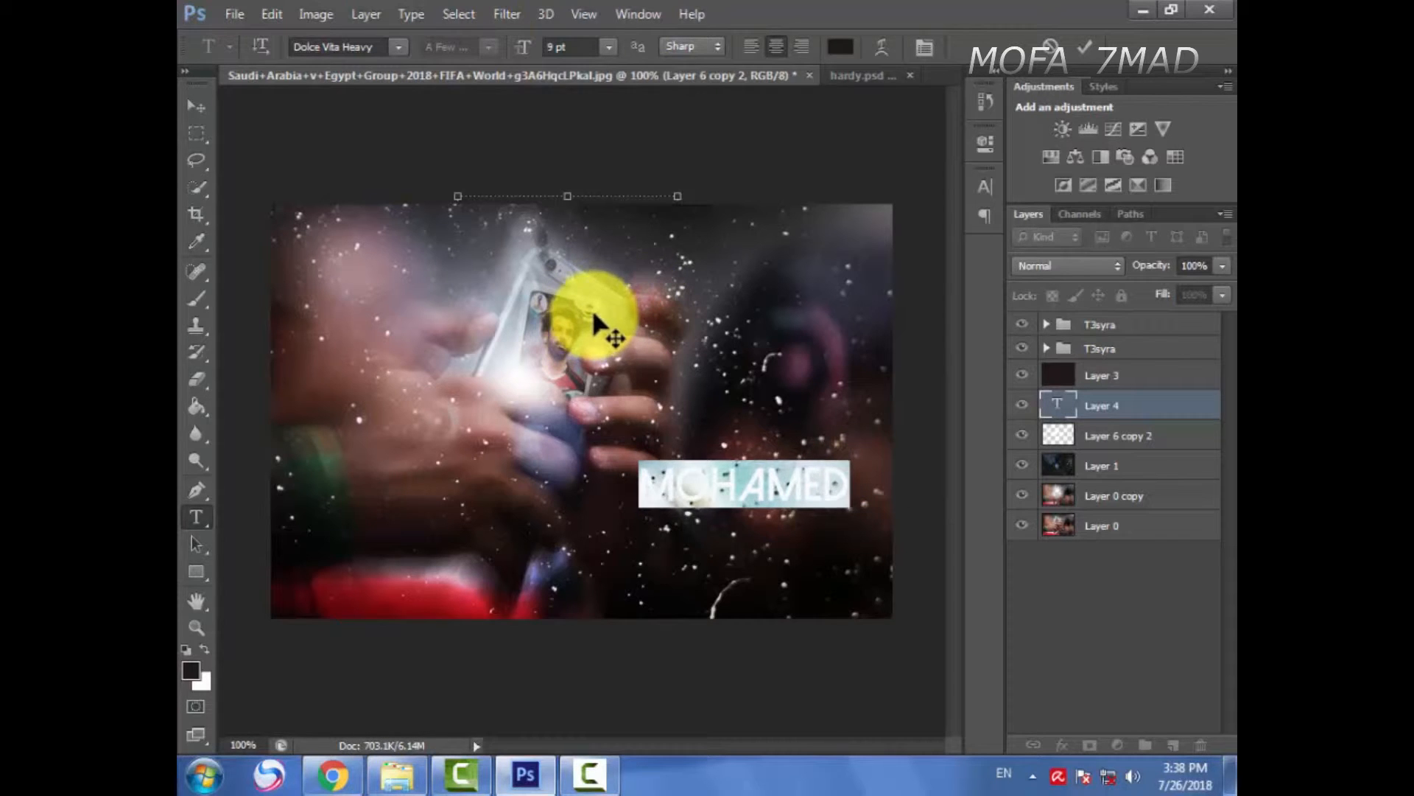
Step: Color the MOHAMED text white, set its font to Dolce Vita Light and reposition it beside the fingers
{"action": "left_click", "coordinate": [841, 46]}
{"action": "left_click_drag", "start_coordinate": [827, 231], "coordinate": [757, 229]}
{"action": "left_click", "coordinate": [1210, 214]}
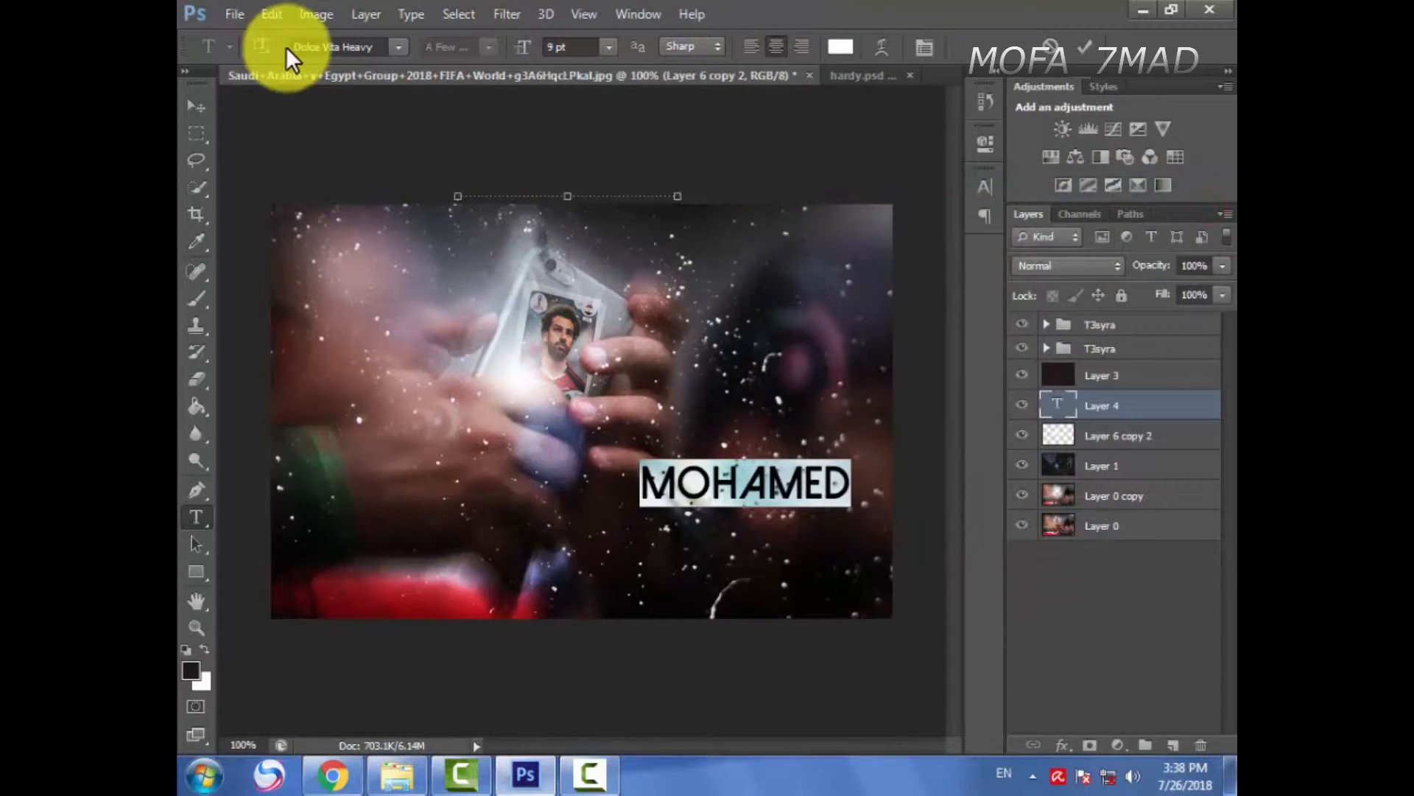
{"action": "left_click", "coordinate": [398, 48]}
{"action": "left_click", "coordinate": [415, 81]}
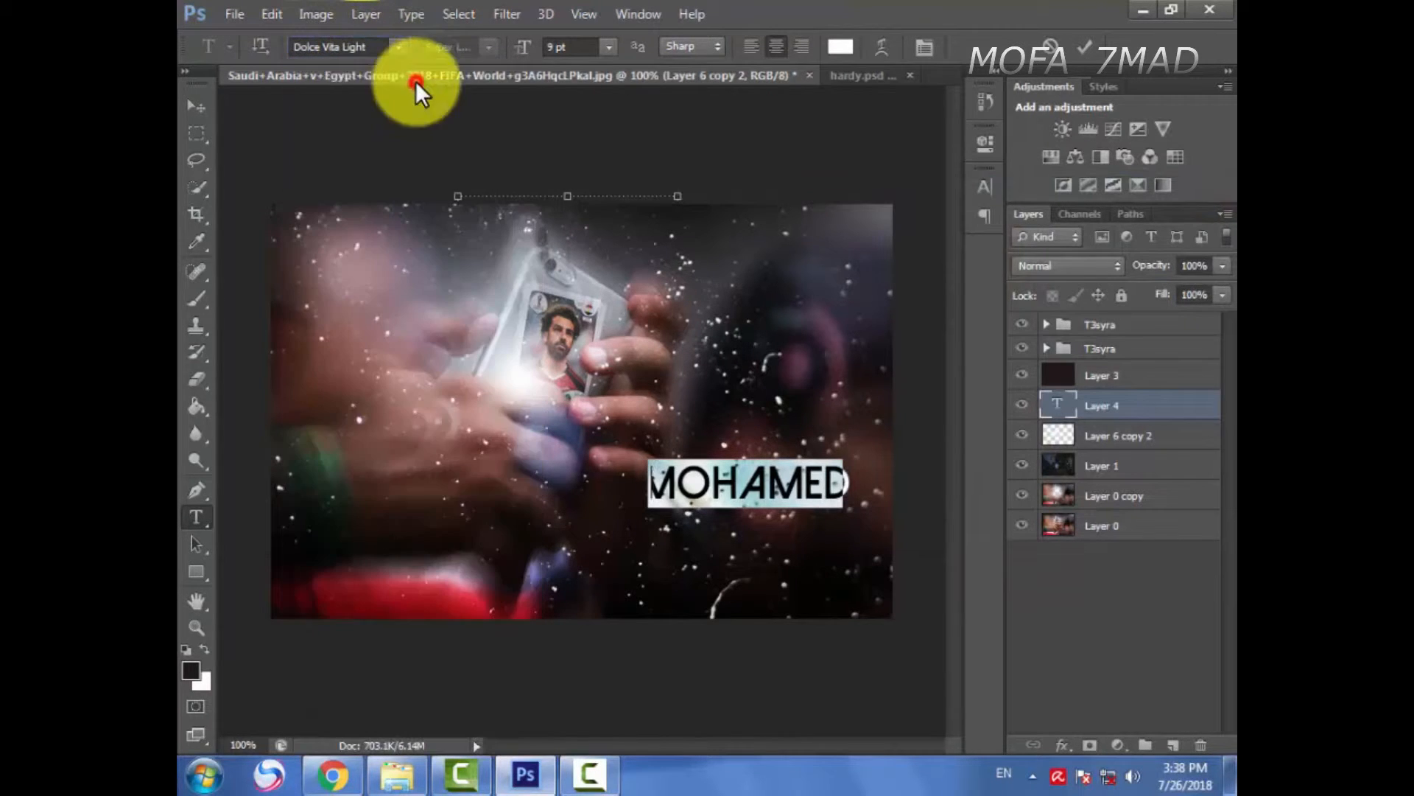
{"action": "left_click", "coordinate": [195, 104]}
{"action": "left_click_drag", "start_coordinate": [772, 585], "coordinate": [759, 619]}
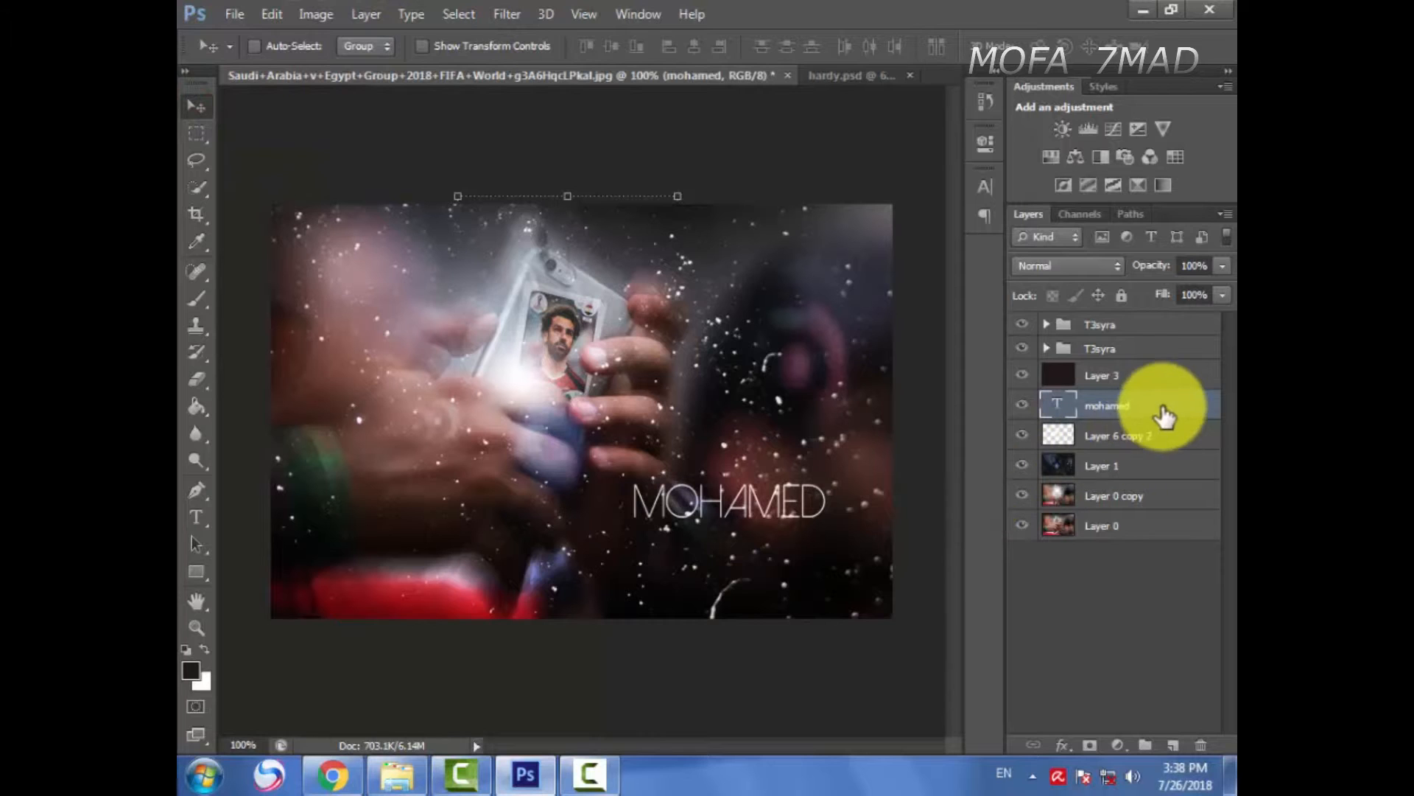
Step: Apply a Linear black-to-white Gradient Overlay at 90° and a Multiply Drop Shadow at 30° to the MOHAMED text layer
{"action": "right_click", "coordinate": [1132, 420]}
{"action": "left_click", "coordinate": [719, 112]}
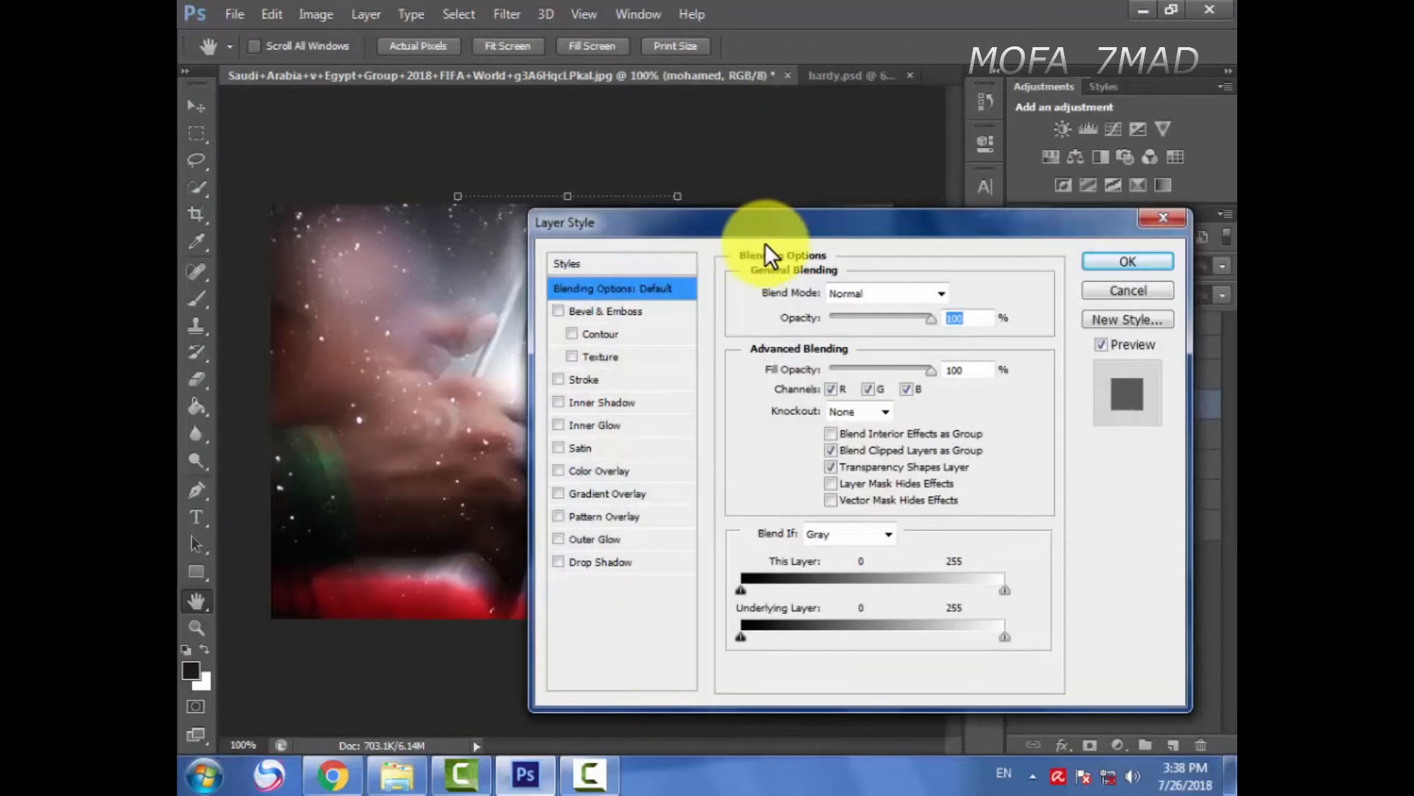
{"action": "left_click_drag", "start_coordinate": [764, 242], "coordinate": [1066, 185]}
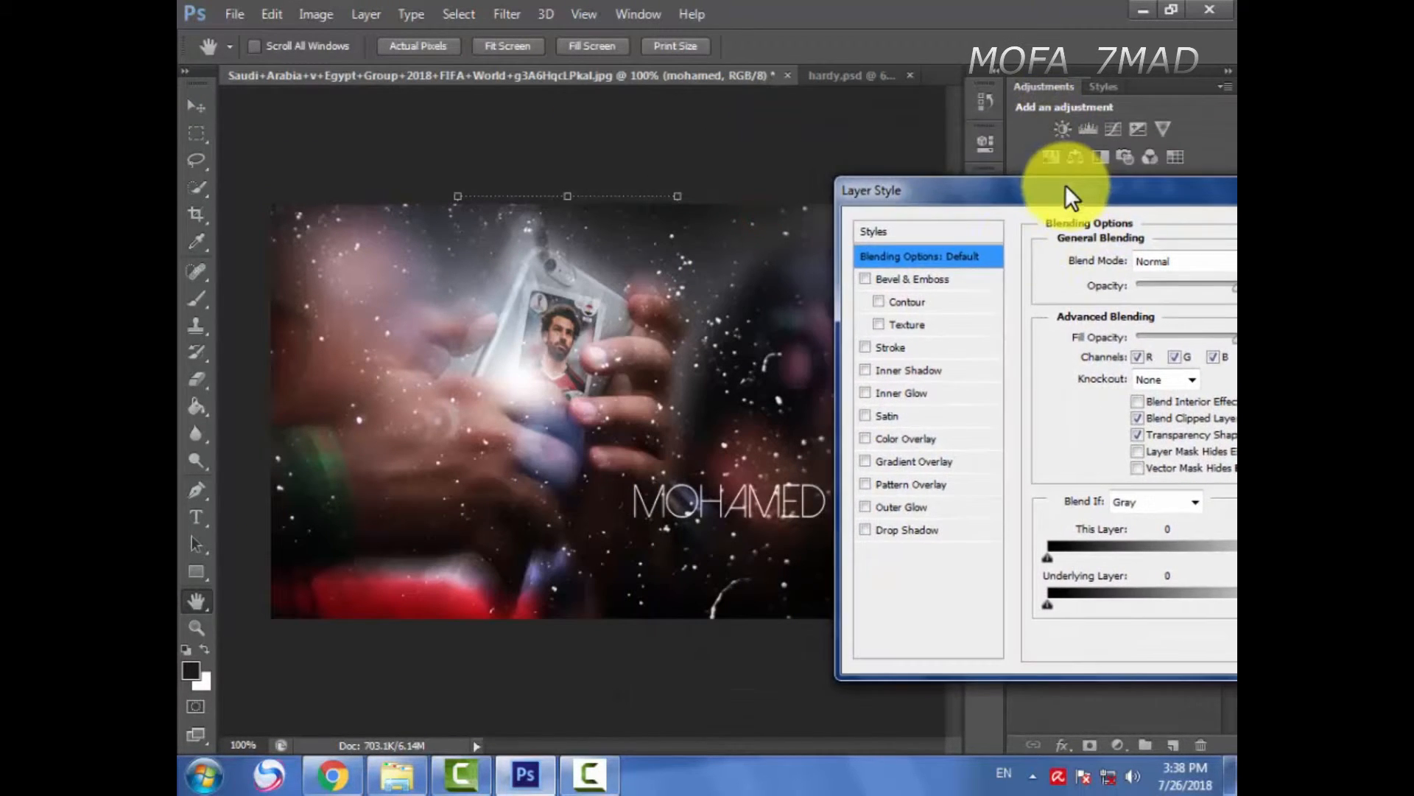
{"action": "left_click", "coordinate": [913, 462]}
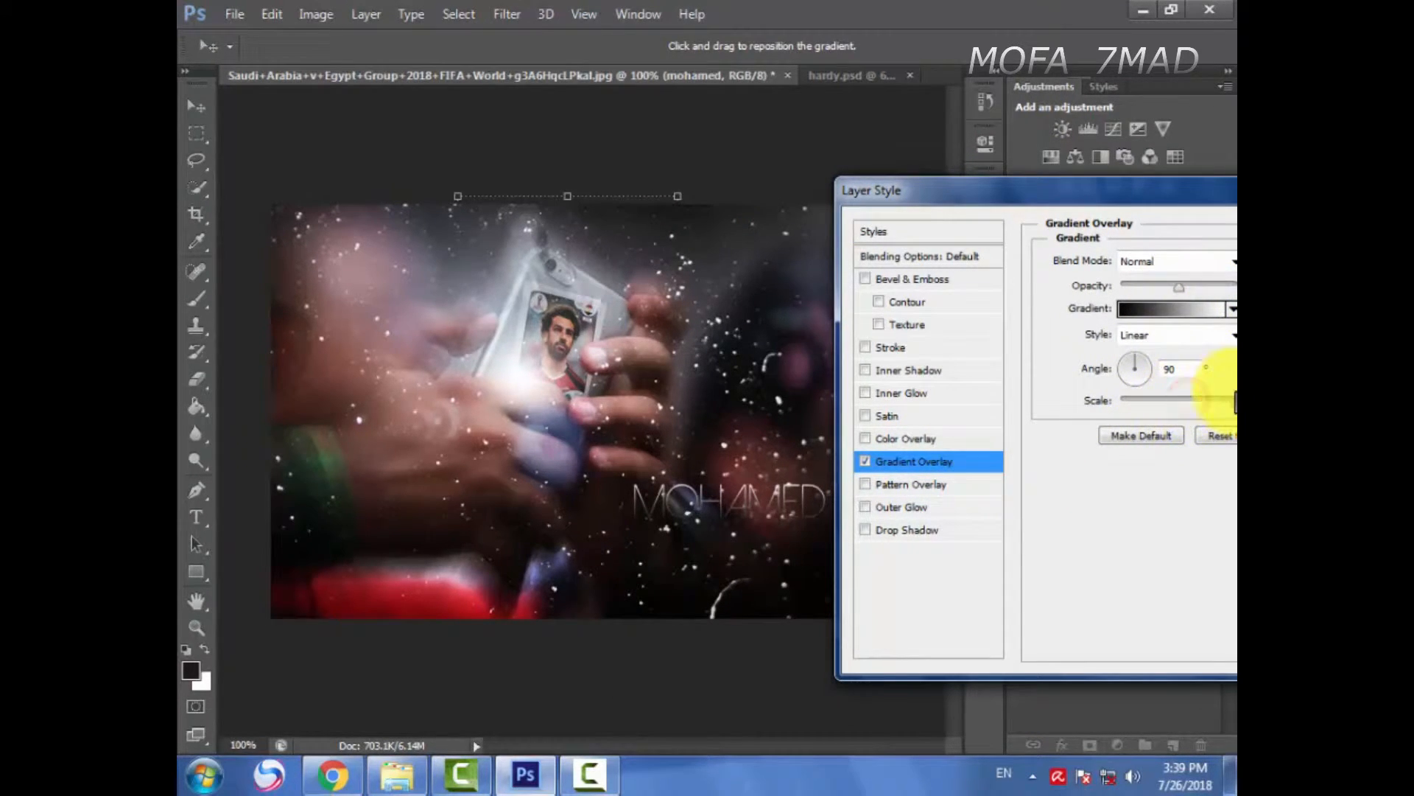
{"action": "left_click", "coordinate": [902, 531]}
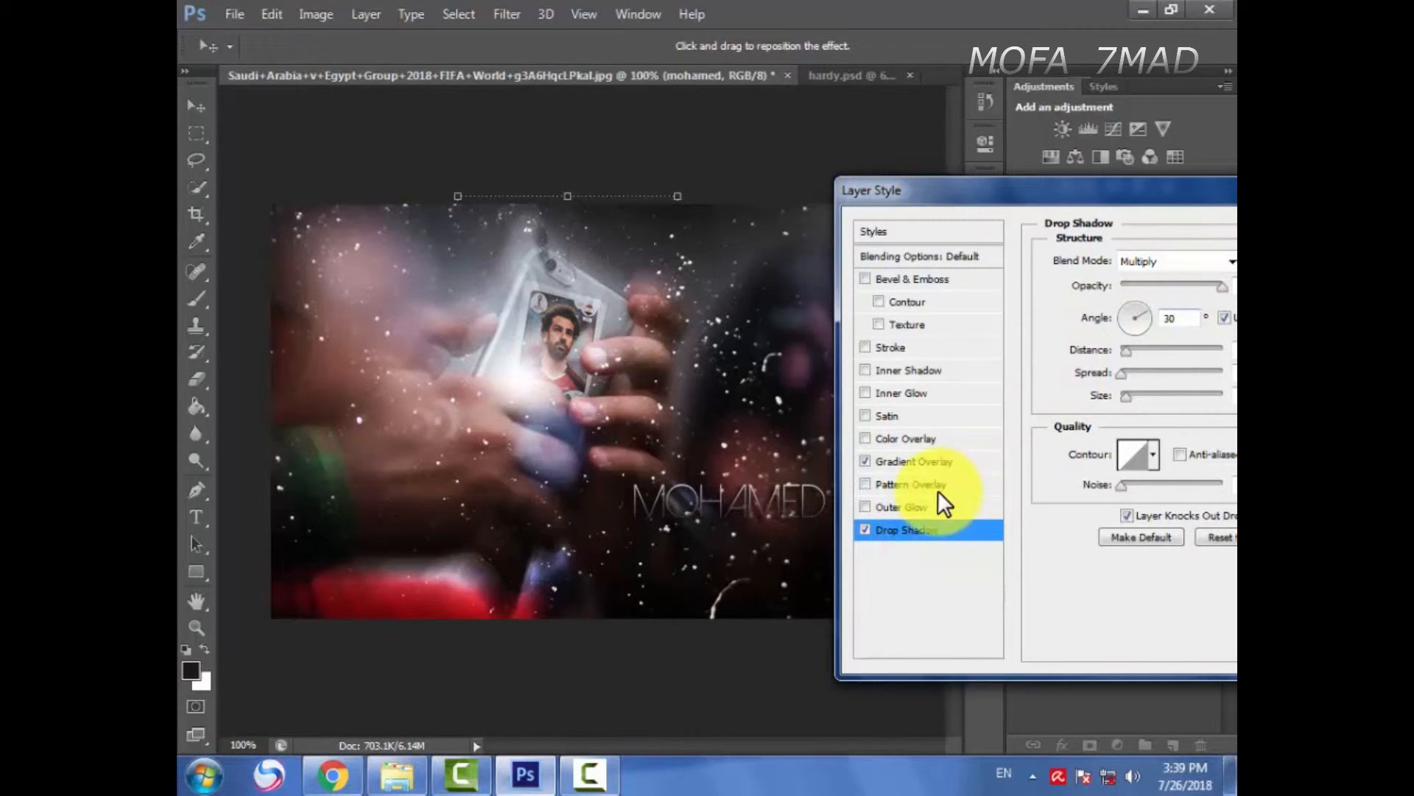
{"action": "left_click_drag", "start_coordinate": [1005, 192], "coordinate": [817, 220]}
{"action": "key", "text": "Return"}
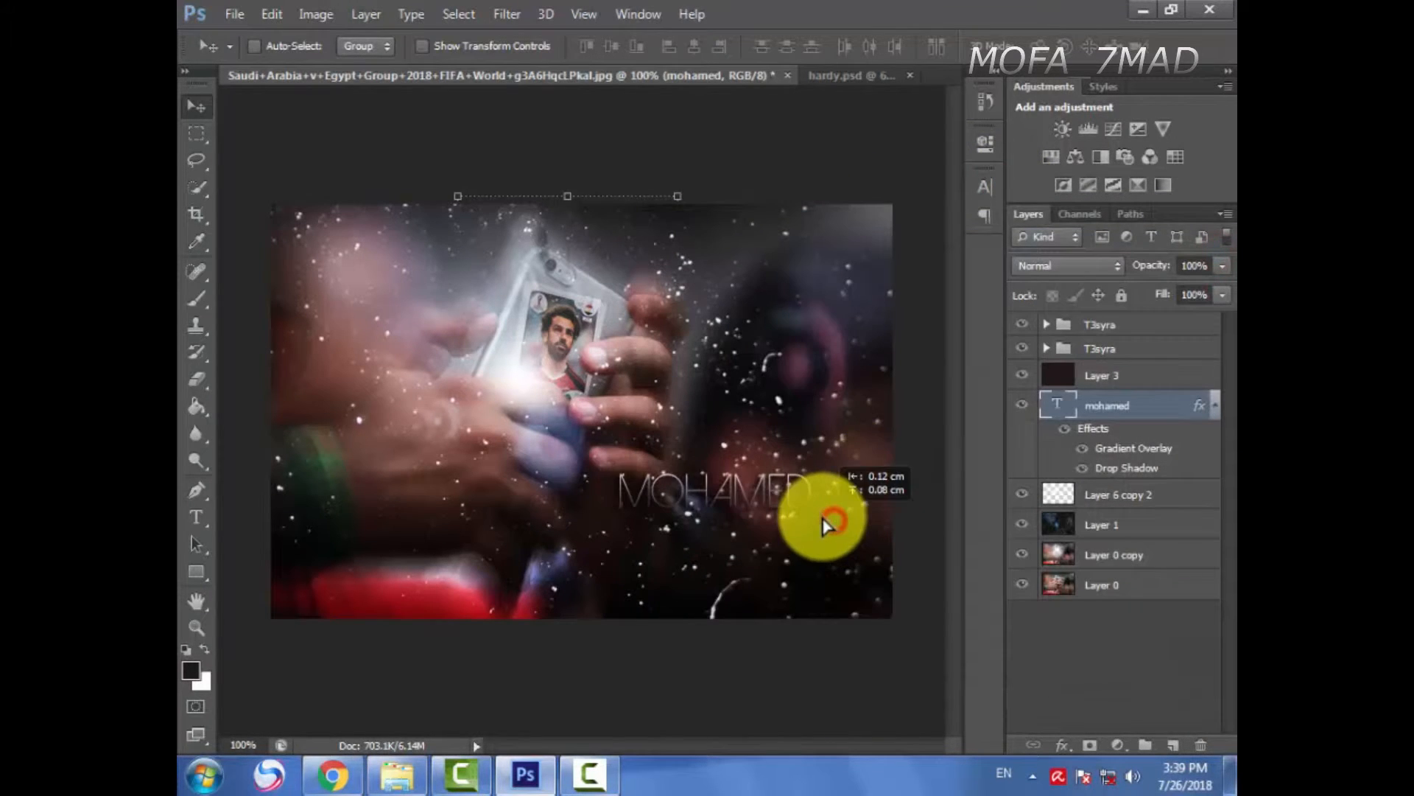
Step: Duplicate the MOHAMED text layer and replace the copy's text with SALAH
{"action": "right_click", "coordinate": [1120, 408]}
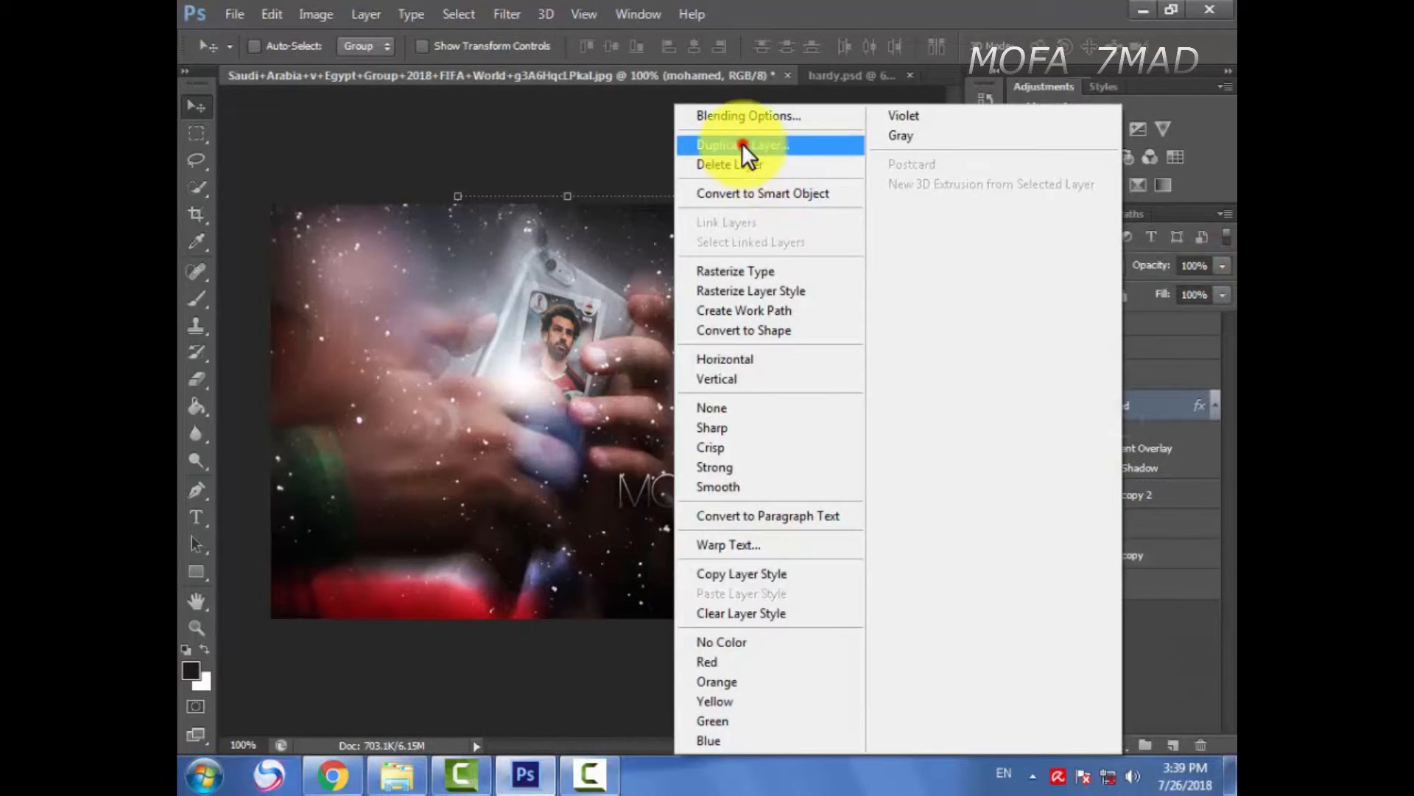
{"action": "left_click", "coordinate": [741, 144]}
{"action": "left_click", "coordinate": [900, 224]}
{"action": "left_click", "coordinate": [198, 518]}
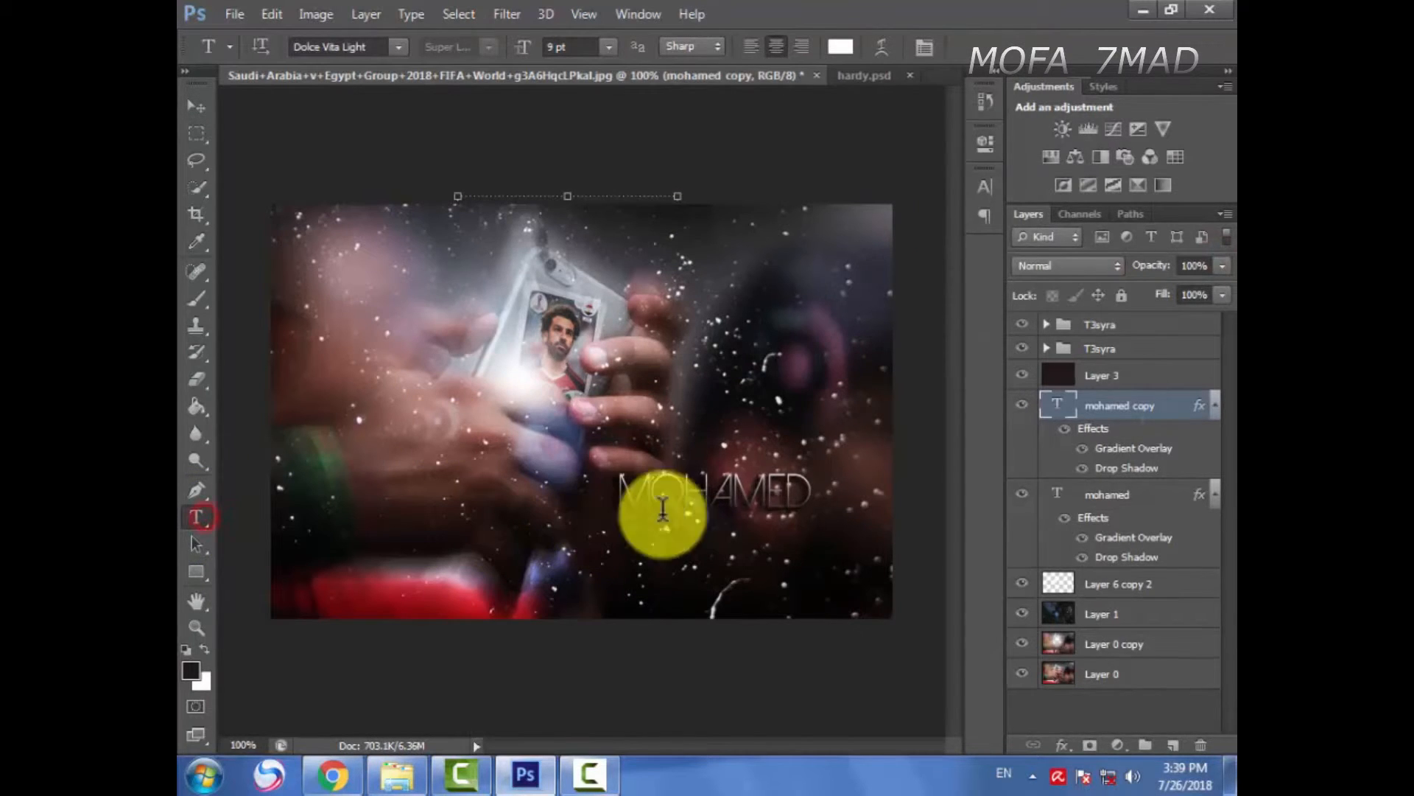
{"action": "double_click", "coordinate": [736, 500]}
{"action": "left_click", "coordinate": [738, 500]}
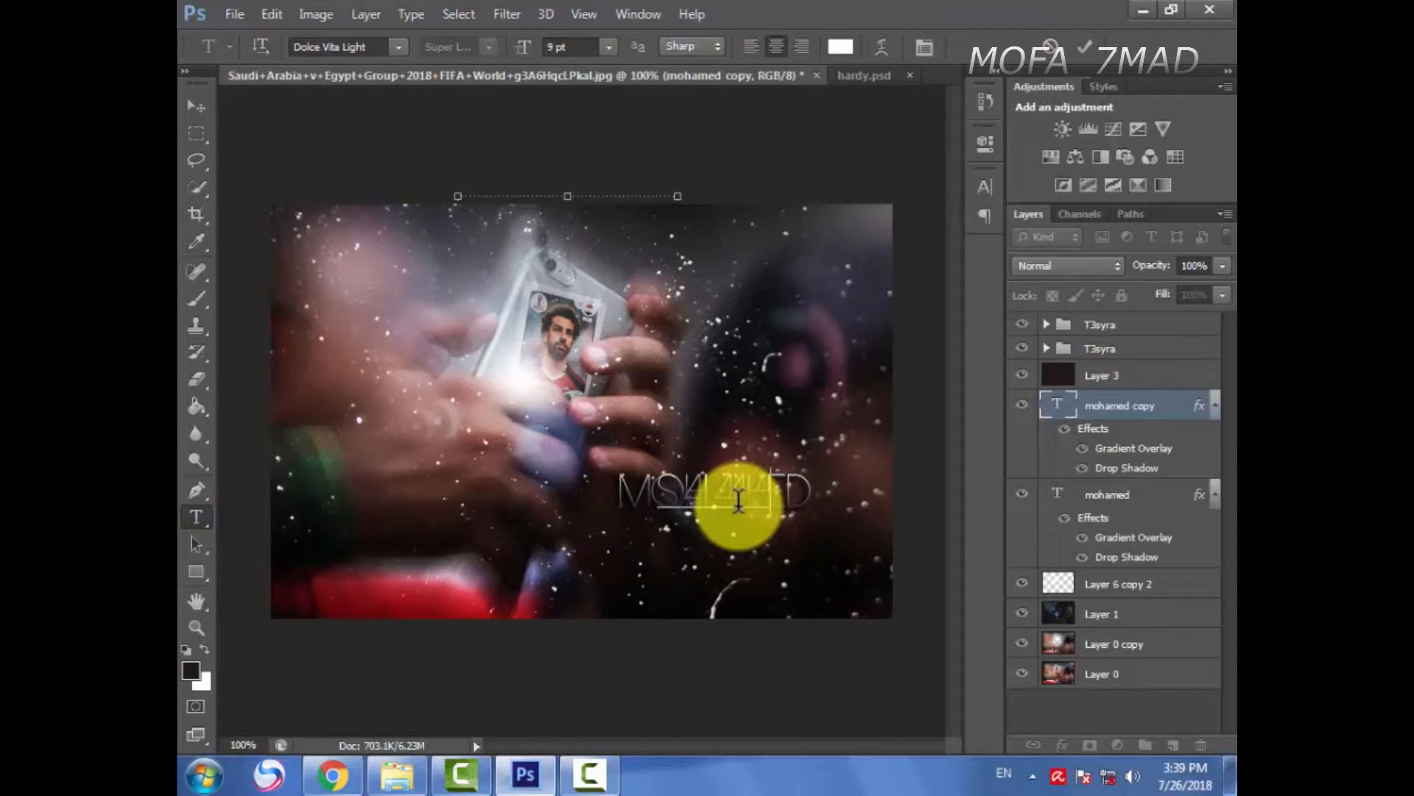
Step: Set the SALAH text to Dolce Vita Heavy, enlarge it and place it just below MOHAMED
{"action": "left_click", "coordinate": [396, 46]}
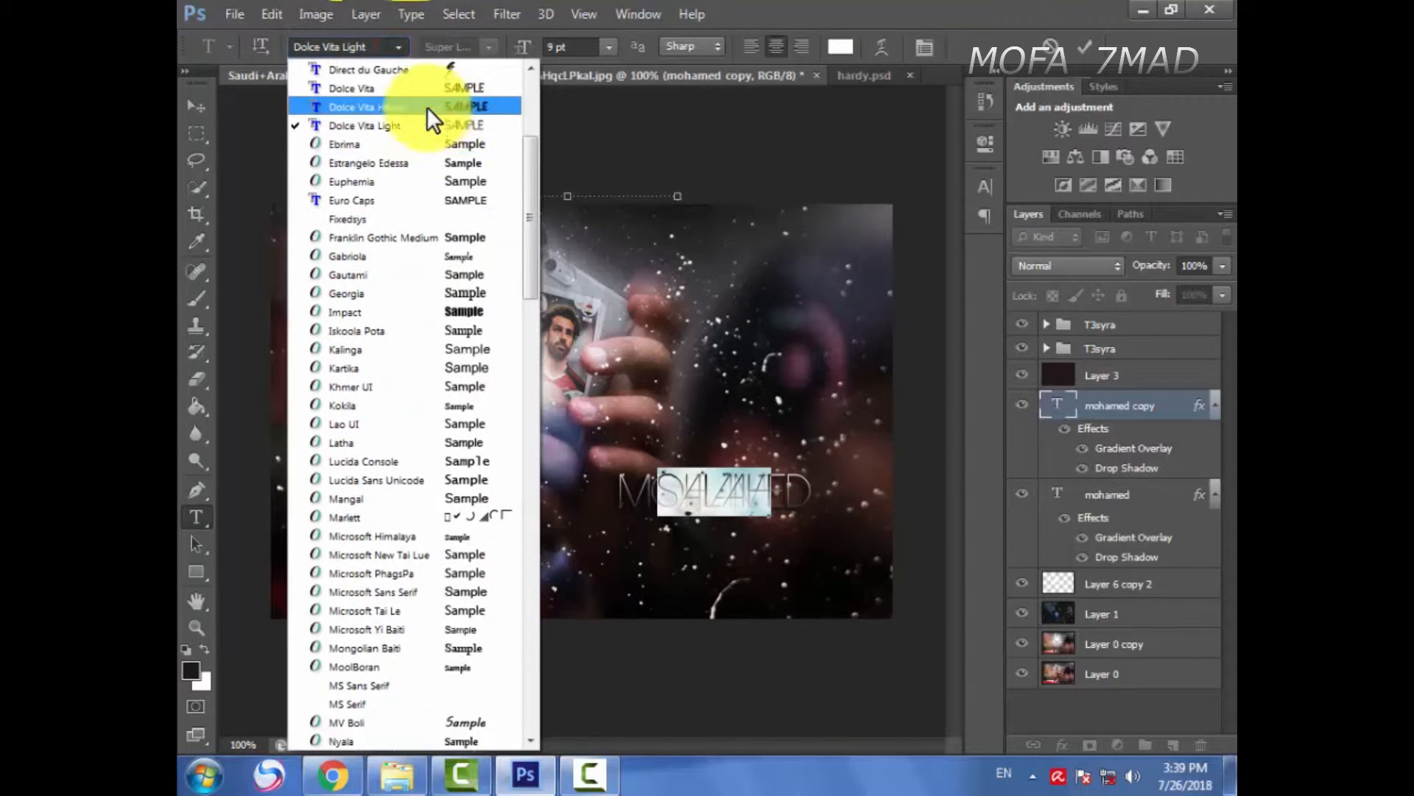
{"action": "left_click", "coordinate": [427, 106]}
{"action": "mouse_move", "coordinate": [536, 42]}
{"action": "left_mouse_down"}
{"action": "mouse_move", "coordinate": [559, 44]}
{"action": "mouse_move", "coordinate": [537, 64]}
{"action": "left_mouse_up"}
{"action": "left_click", "coordinate": [196, 105]}
{"action": "left_click_drag", "start_coordinate": [496, 380], "coordinate": [545, 460]}
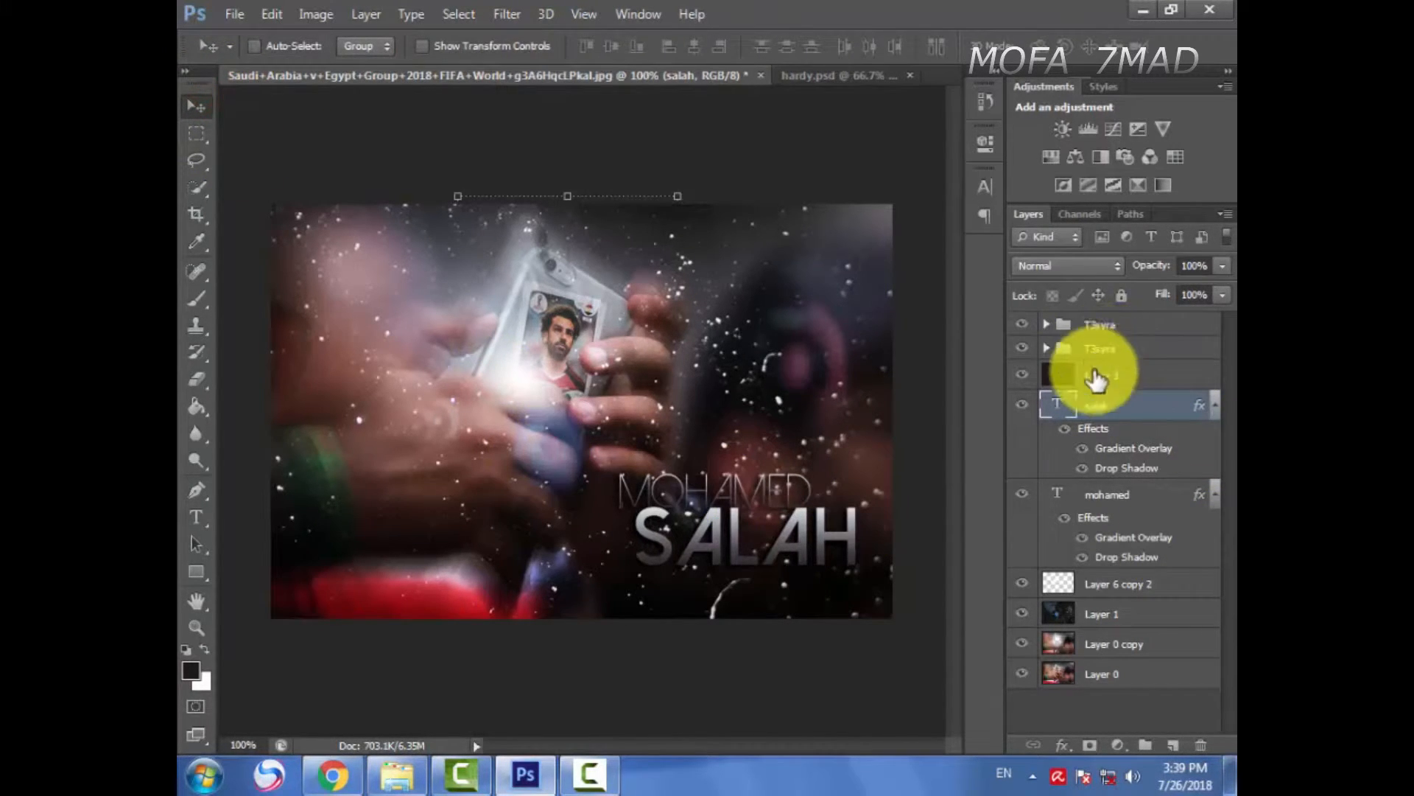
Step: Collapse the effects lists of the salah and mohamed layers and shift the MOHAMED text left, past the start of SALAH
{"action": "left_click", "coordinate": [1215, 493]}
{"action": "left_click", "coordinate": [1216, 405]}
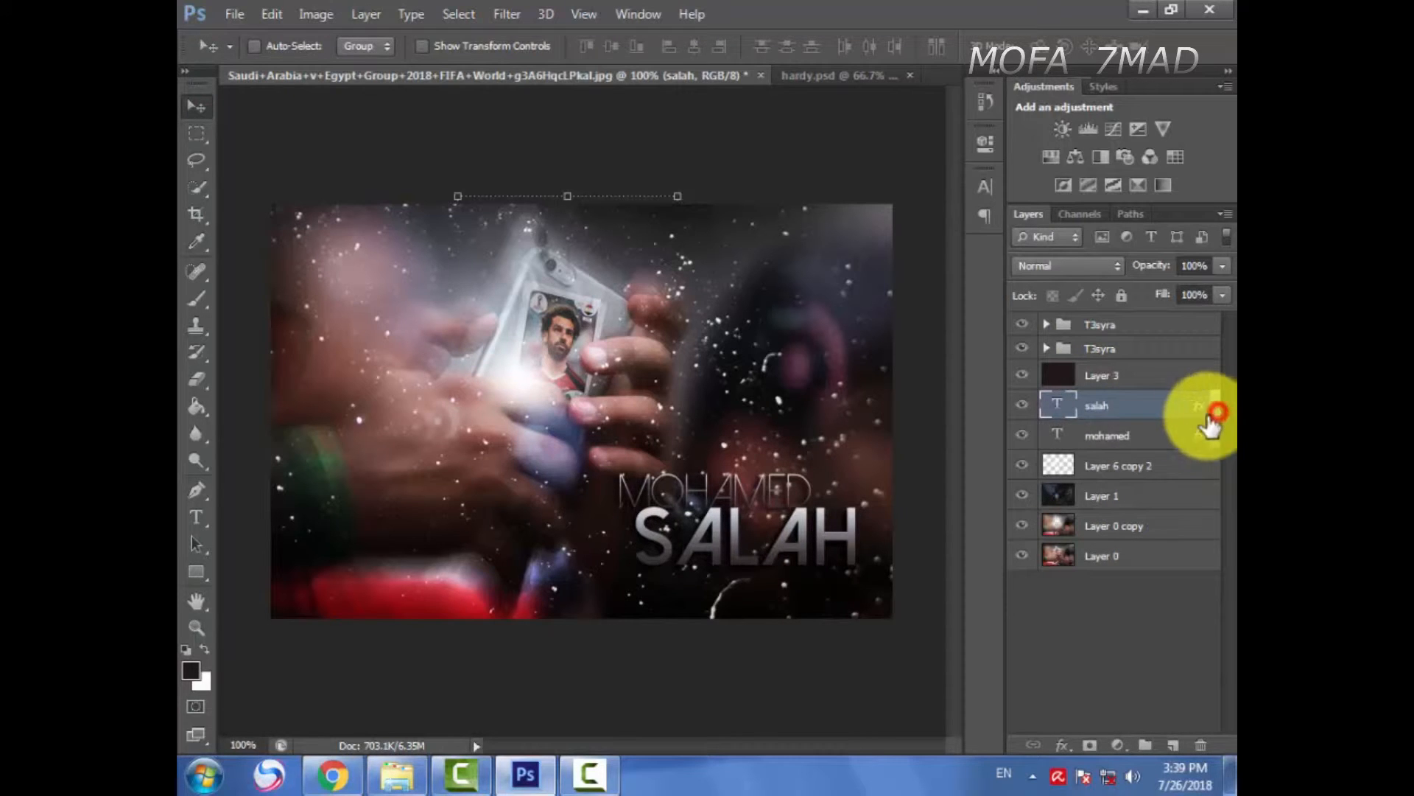
{"action": "left_click", "coordinate": [1147, 438]}
{"action": "left_click_drag", "start_coordinate": [834, 518], "coordinate": [774, 520]}
{"action": "left_click", "coordinate": [1097, 401]}
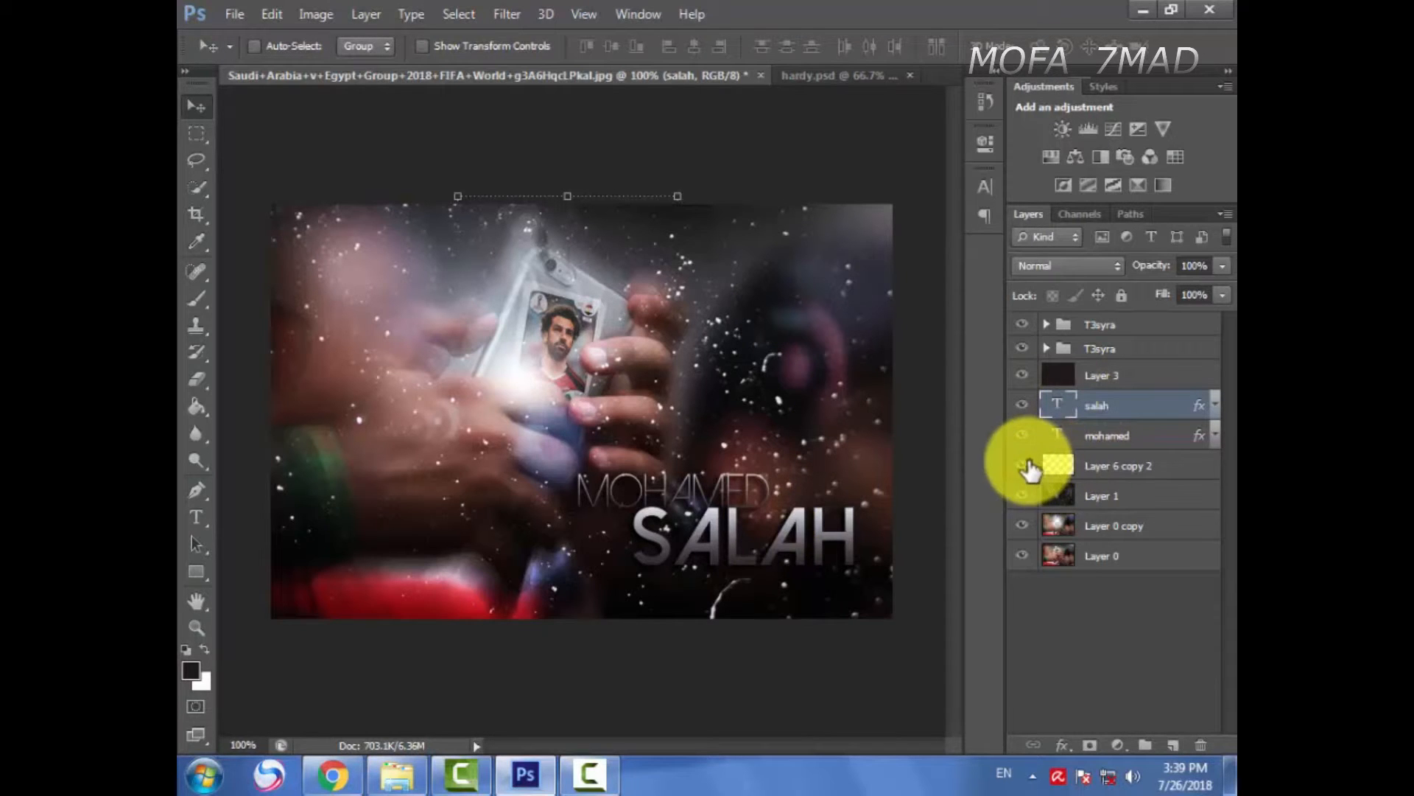
Step: Duplicate the Layer 6 copy 2 glow, place the copy above the salah layer and move it to the start of SALAH
{"action": "left_click", "coordinate": [1119, 466]}
{"action": "right_click", "coordinate": [1119, 468]}
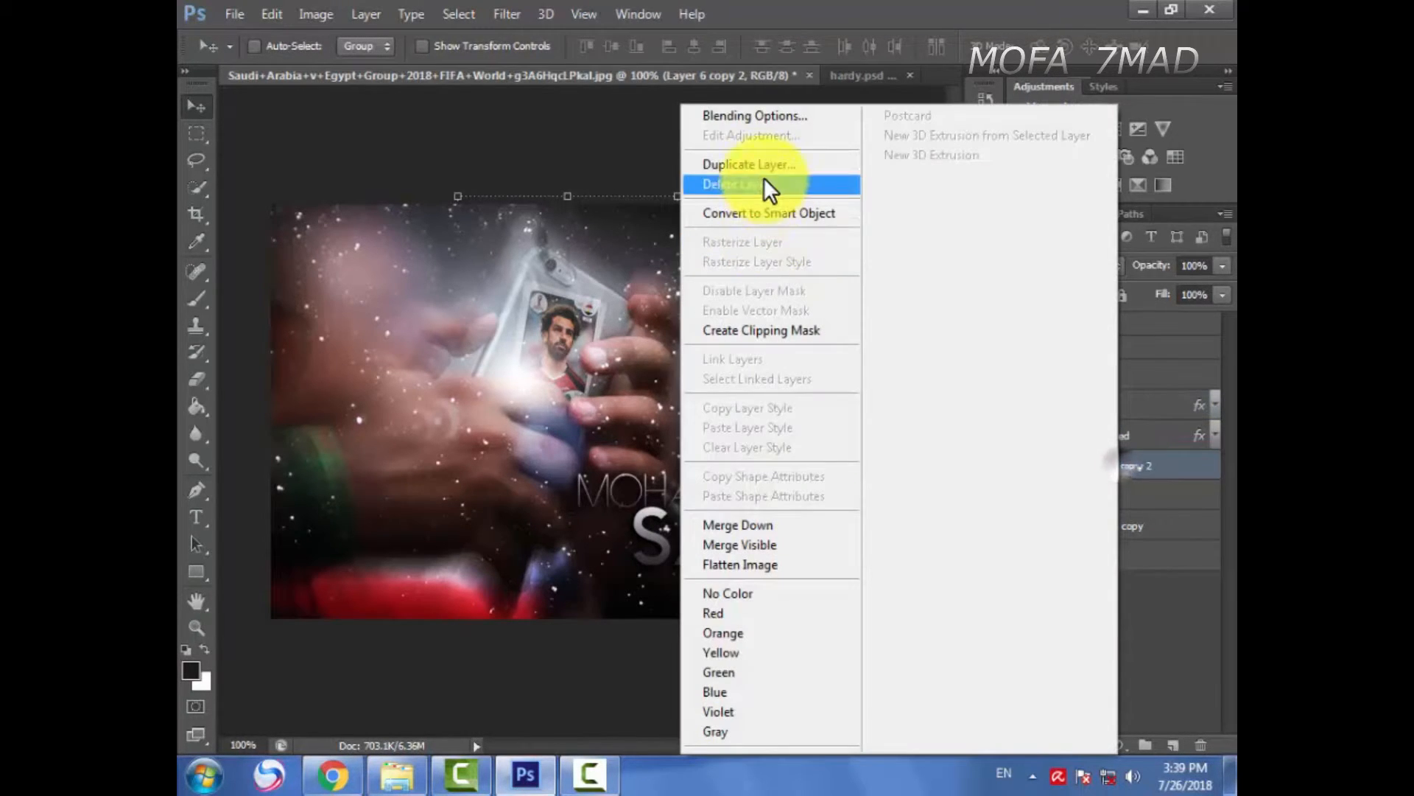
{"action": "left_click", "coordinate": [772, 167]}
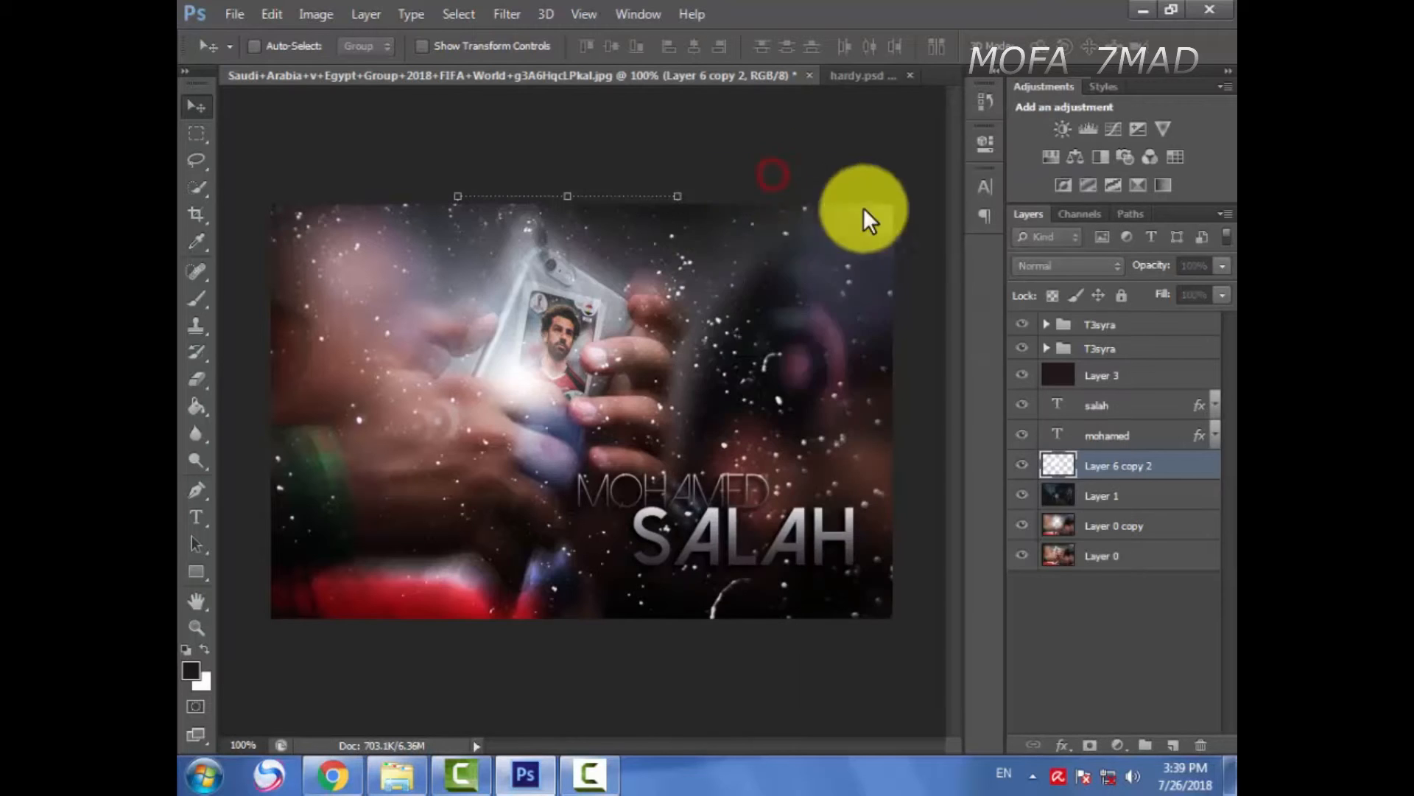
{"action": "left_click", "coordinate": [898, 227]}
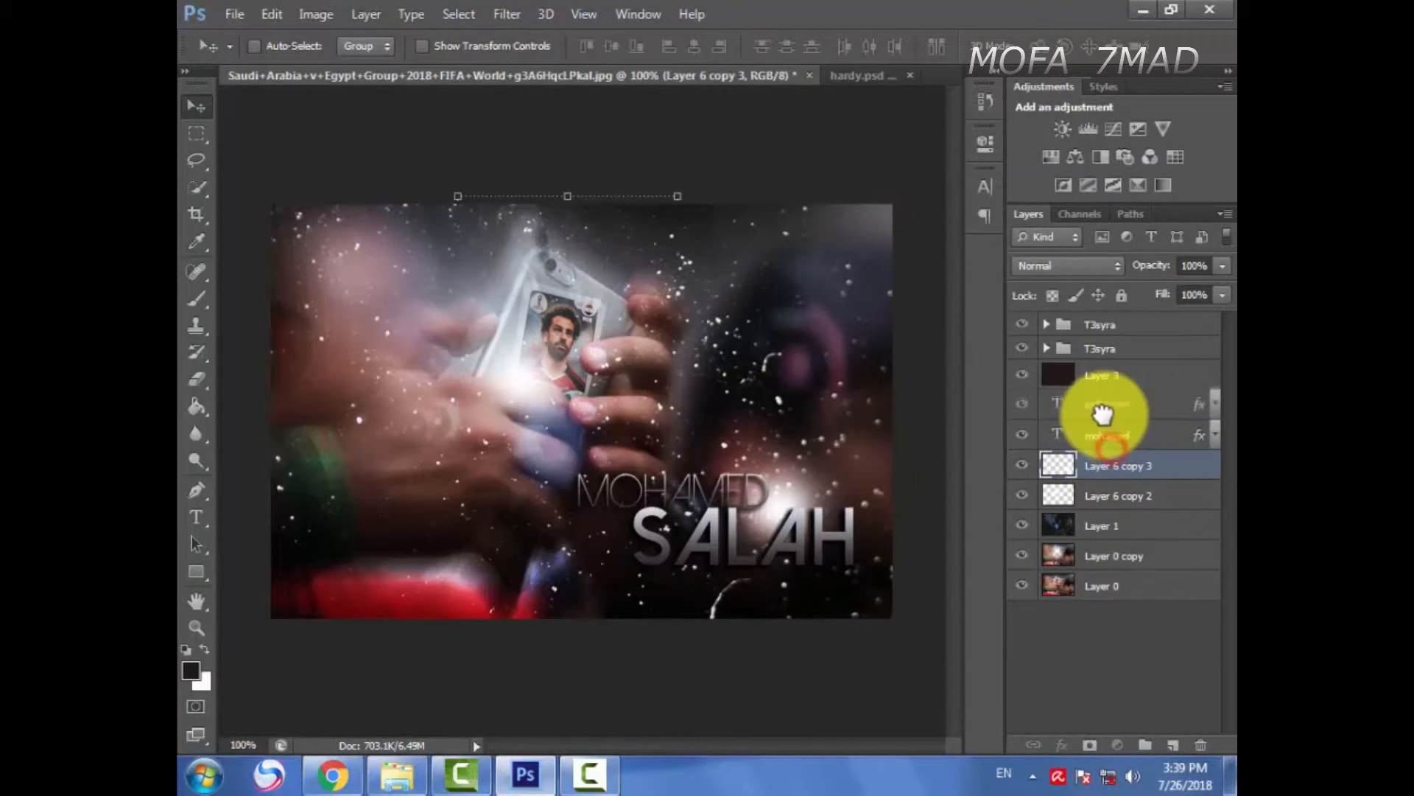
{"action": "left_click", "coordinate": [1102, 435]}
{"action": "left_click_drag", "start_coordinate": [1110, 471], "coordinate": [1102, 395]}
{"action": "left_click_drag", "start_coordinate": [881, 524], "coordinate": [743, 537]}
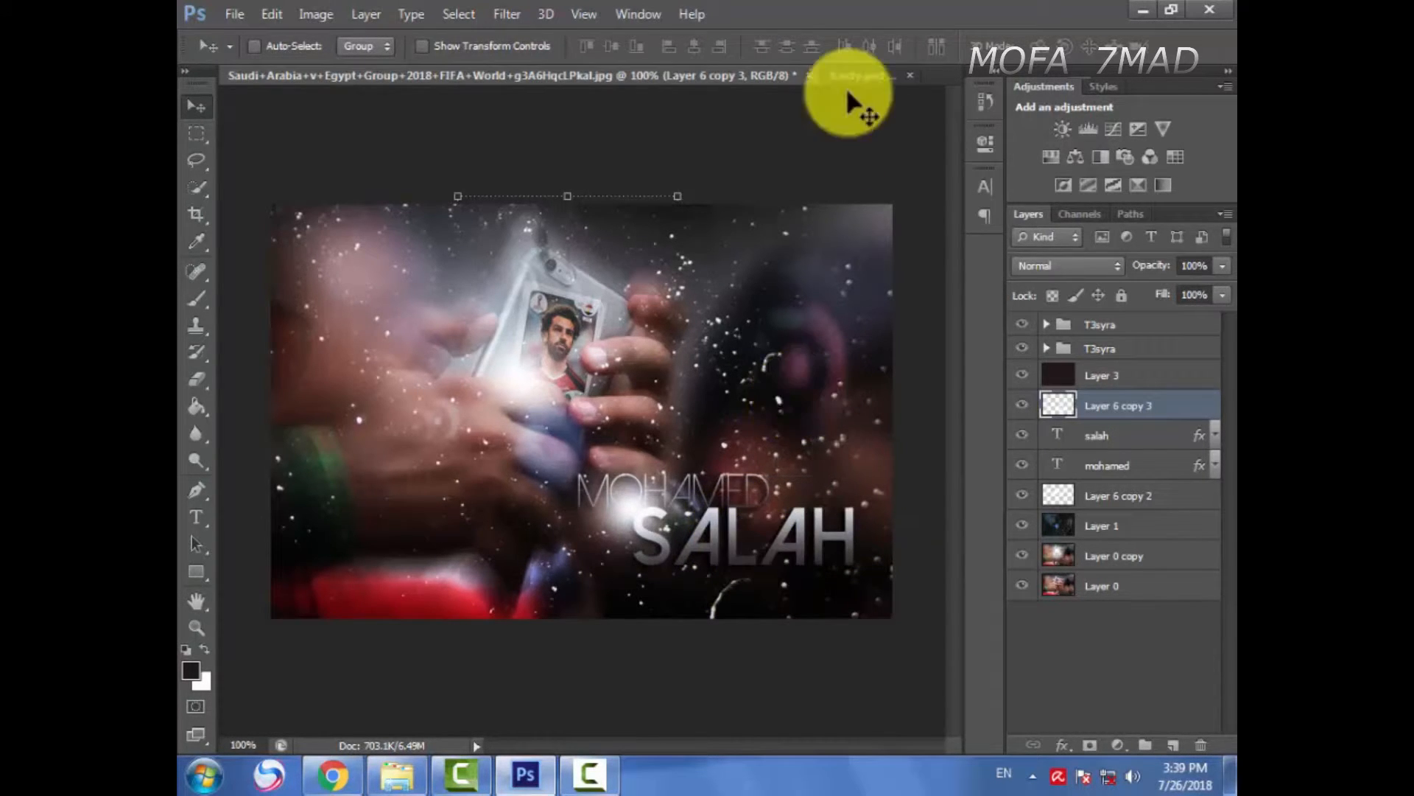
Step: Close the hardy.psd document and browse to the Flares folder on drive D to open an image
{"action": "left_click", "coordinate": [873, 74]}
{"action": "left_click", "coordinate": [910, 73]}
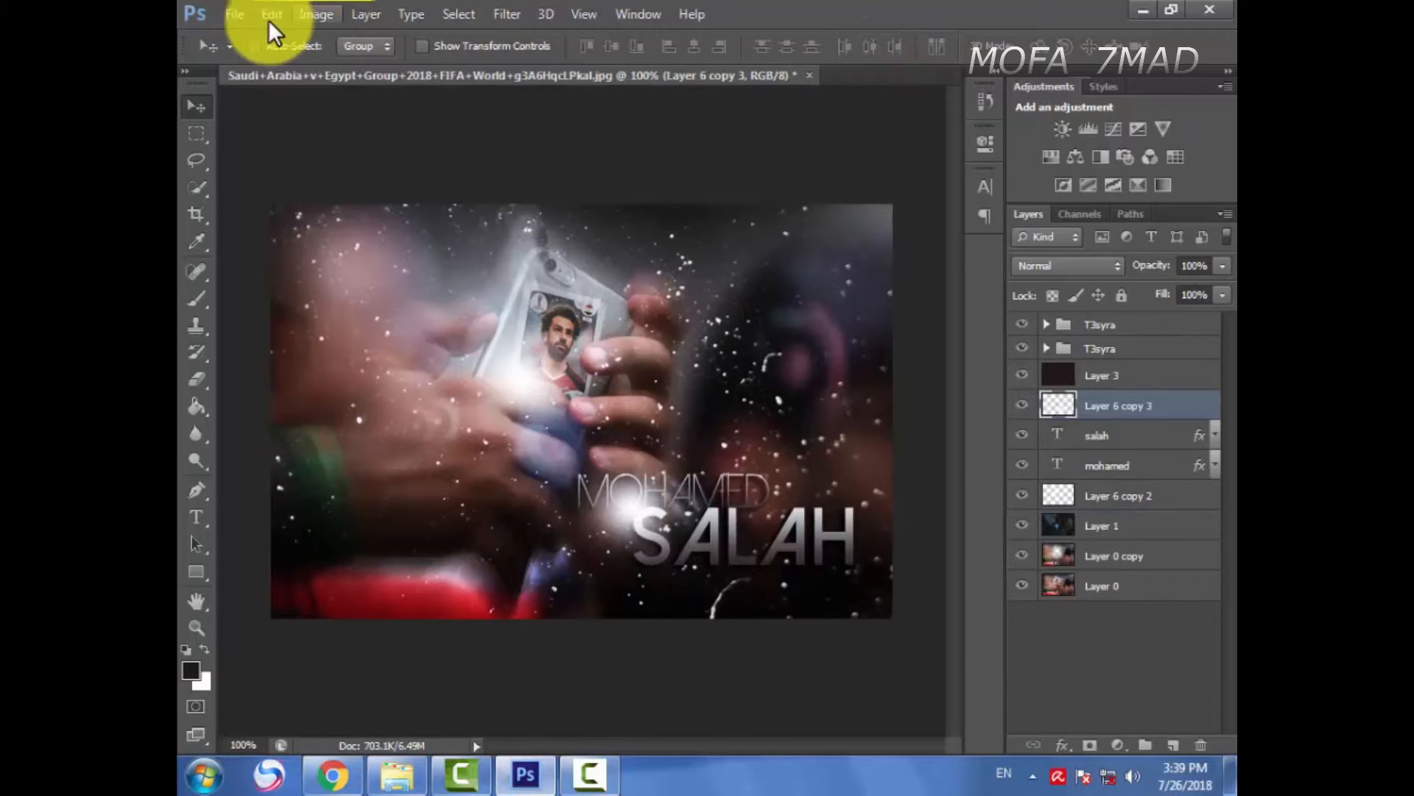
{"action": "left_click", "coordinate": [247, 19]}
{"action": "left_click", "coordinate": [258, 53]}
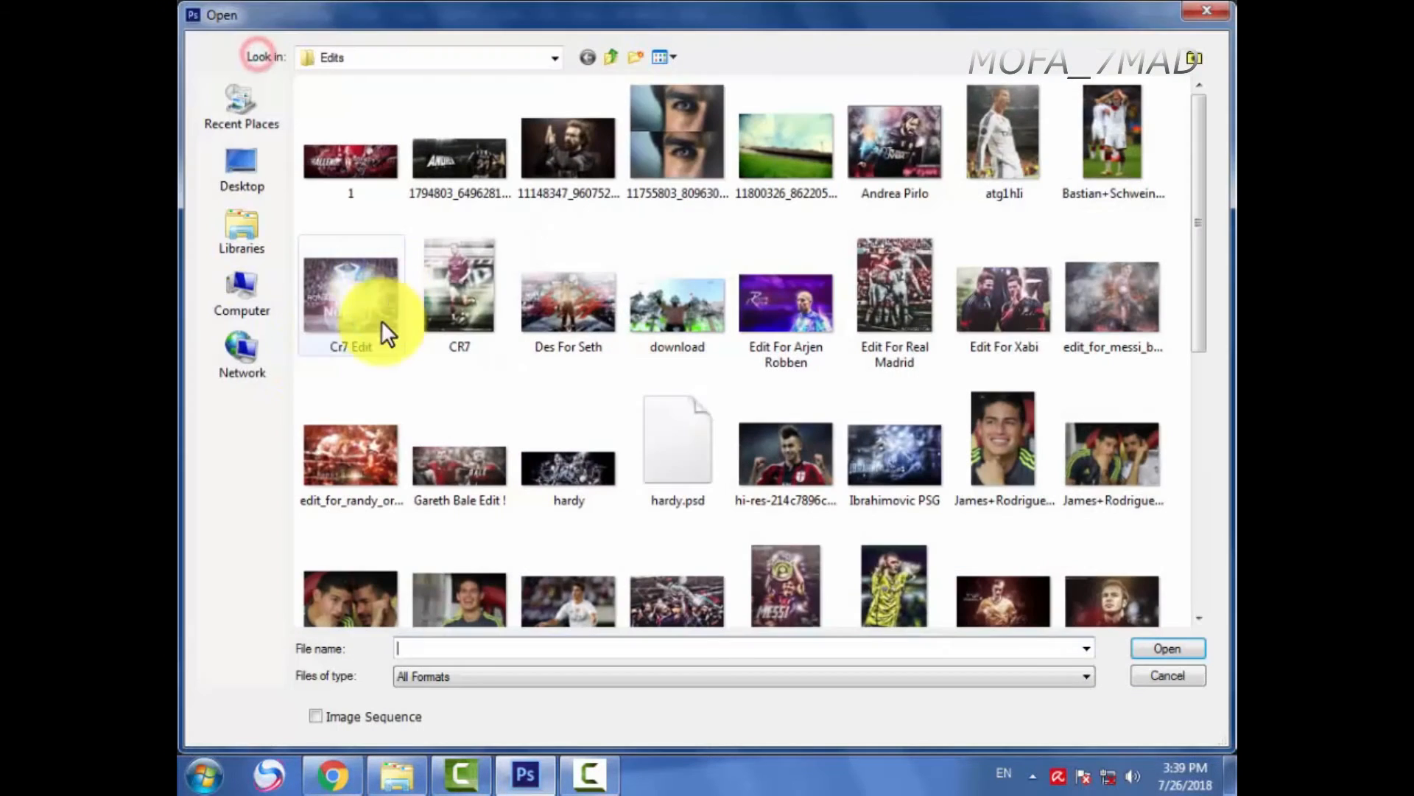
{"action": "left_click", "coordinate": [245, 299]}
{"action": "double_click", "coordinate": [647, 128]}
{"action": "left_click", "coordinate": [375, 221]}
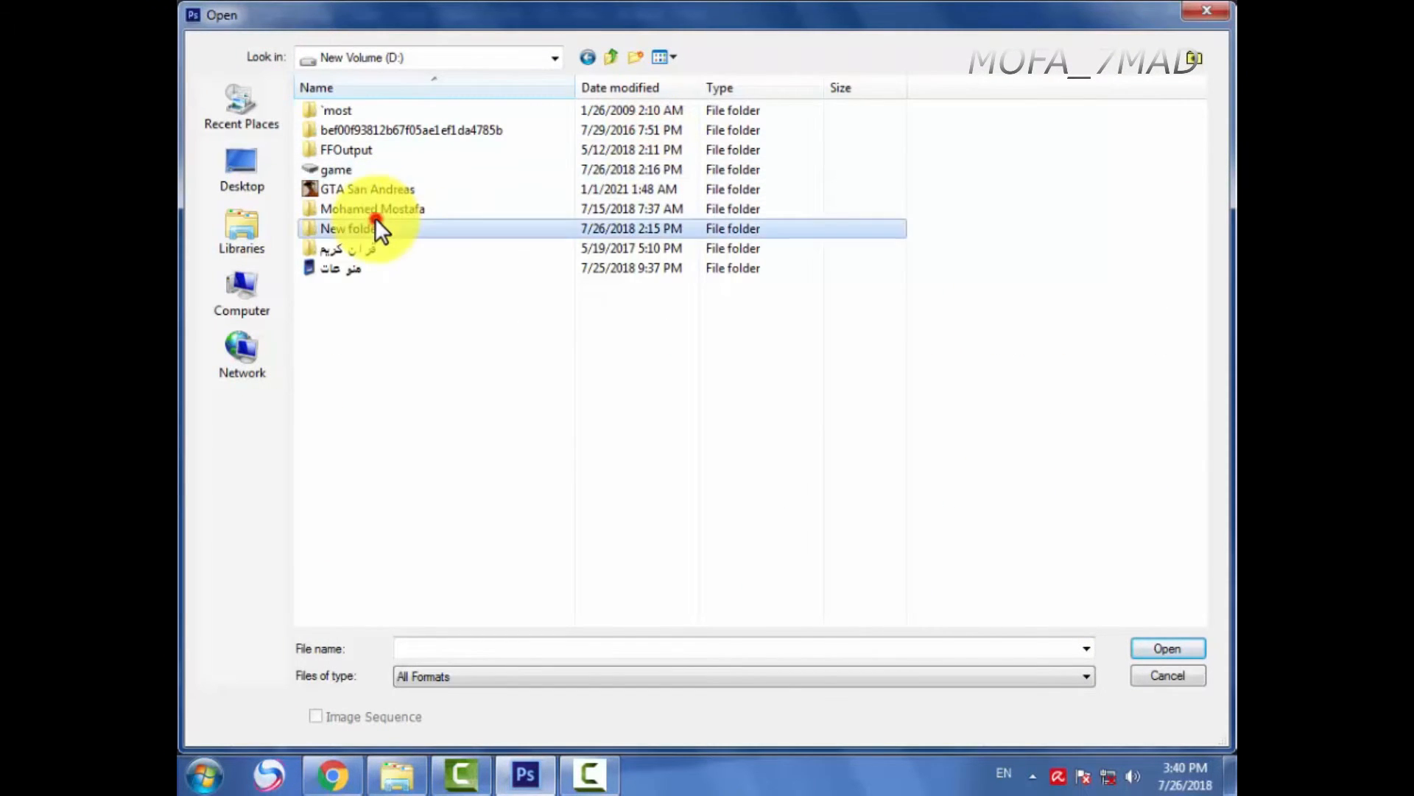
{"action": "double_click", "coordinate": [376, 225]}
{"action": "double_click", "coordinate": [663, 103]}
{"action": "double_click", "coordinate": [337, 113]}
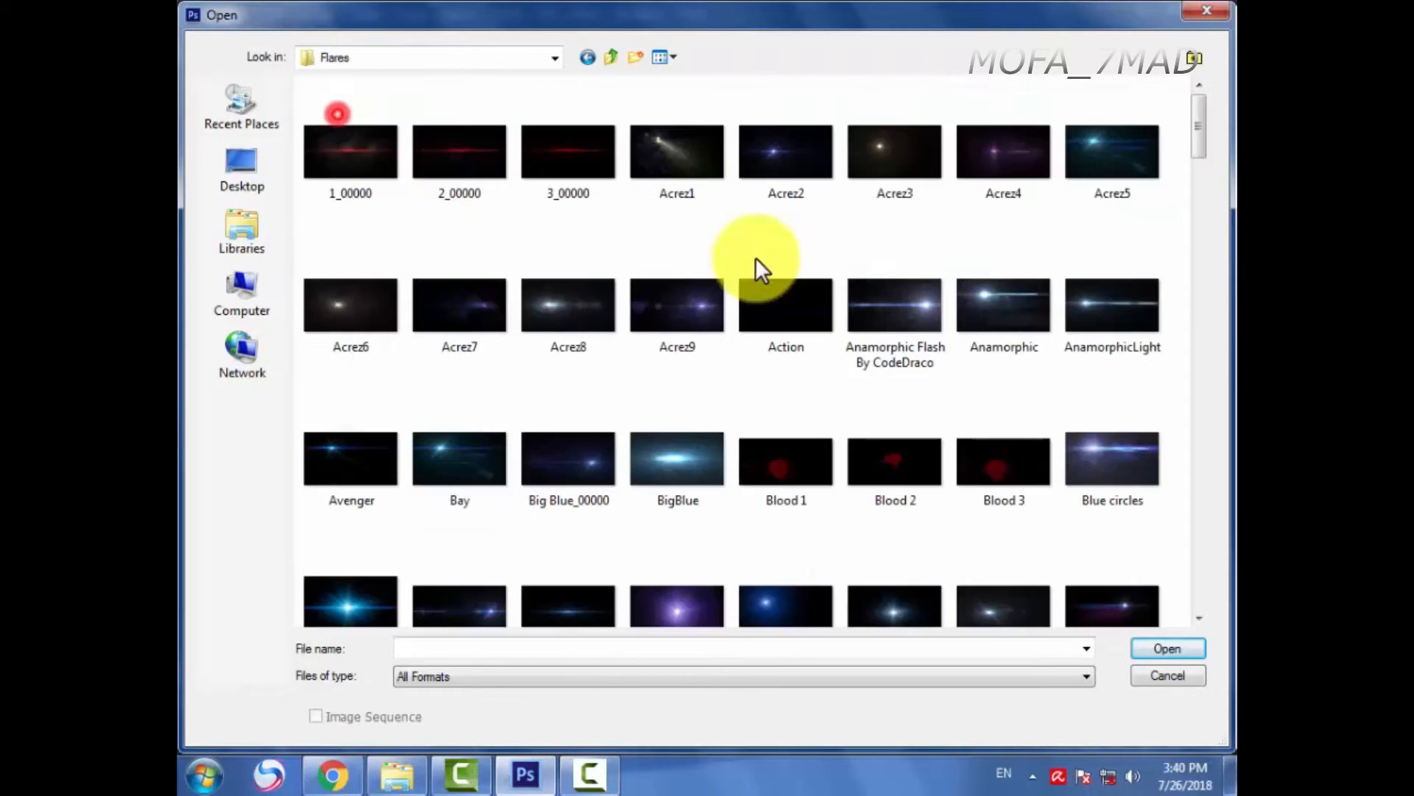
Step: Look through the Flares folder and open Flare1.png, the flare with the diagonal light beam
{"action": "left_click_drag", "start_coordinate": [1199, 131], "coordinate": [1149, 619]}
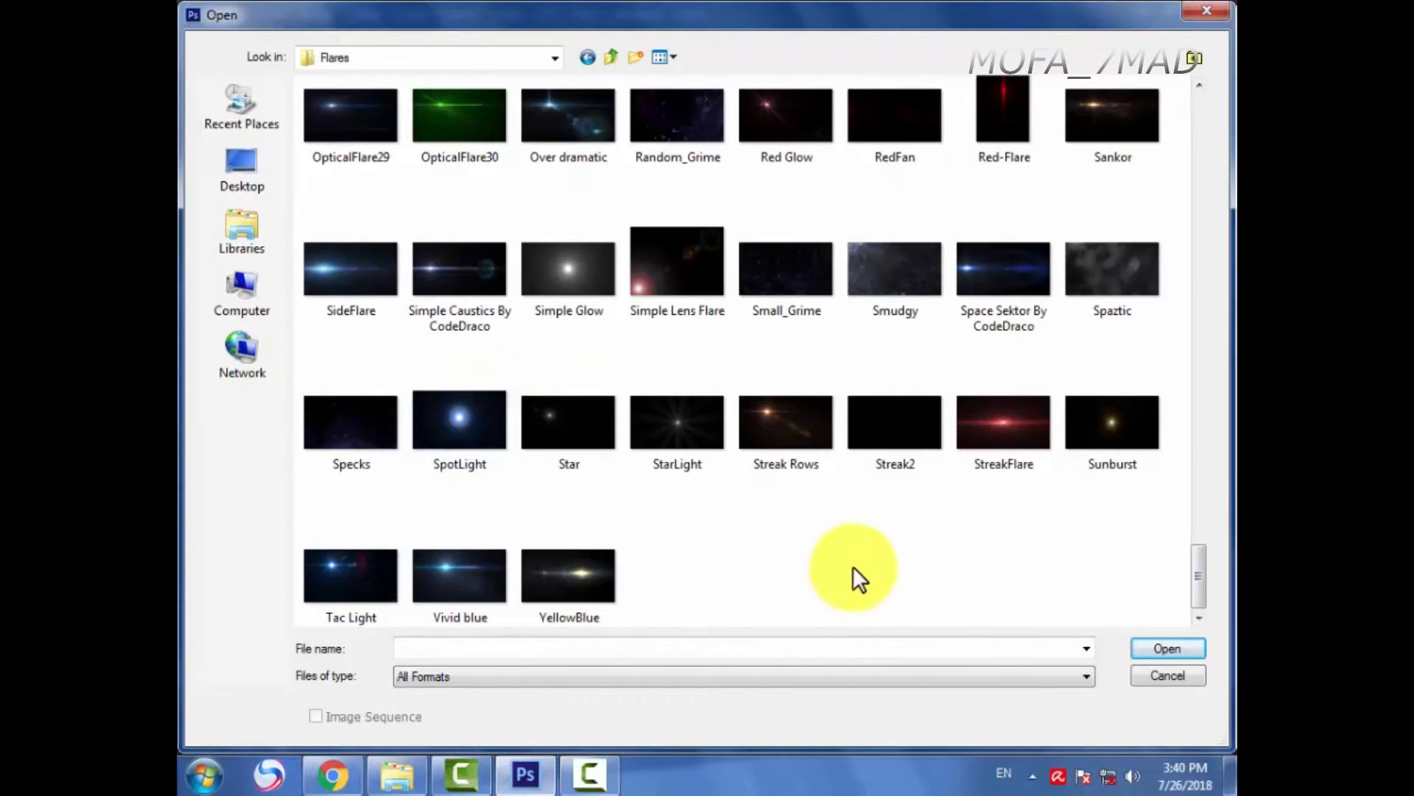
{"action": "scroll", "coordinate": [796, 582], "scroll_direction": "up", "scroll_amount": 3}
{"action": "scroll", "coordinate": [793, 578], "scroll_direction": "up", "scroll_amount": 3}
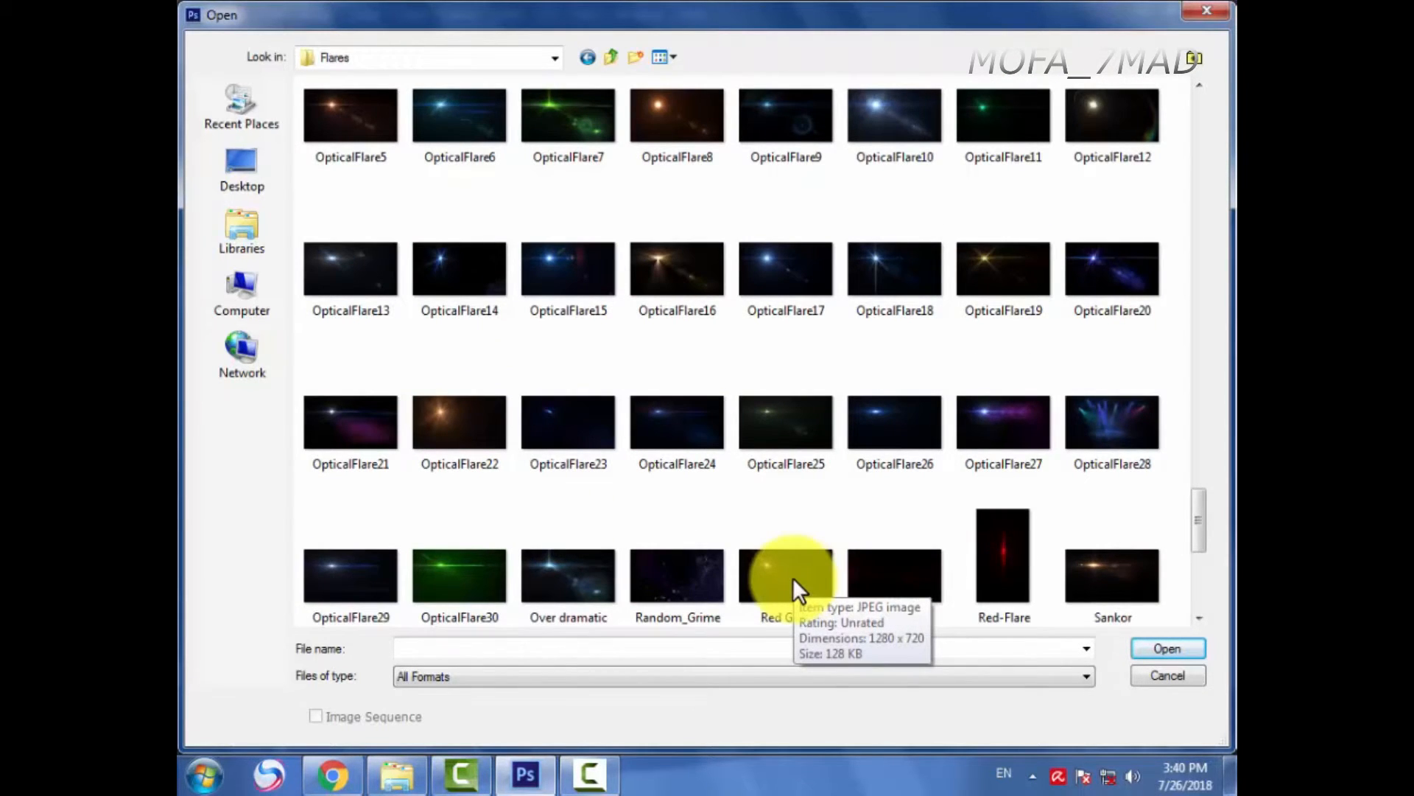
{"action": "scroll", "coordinate": [893, 464], "scroll_direction": "up", "scroll_amount": 6}
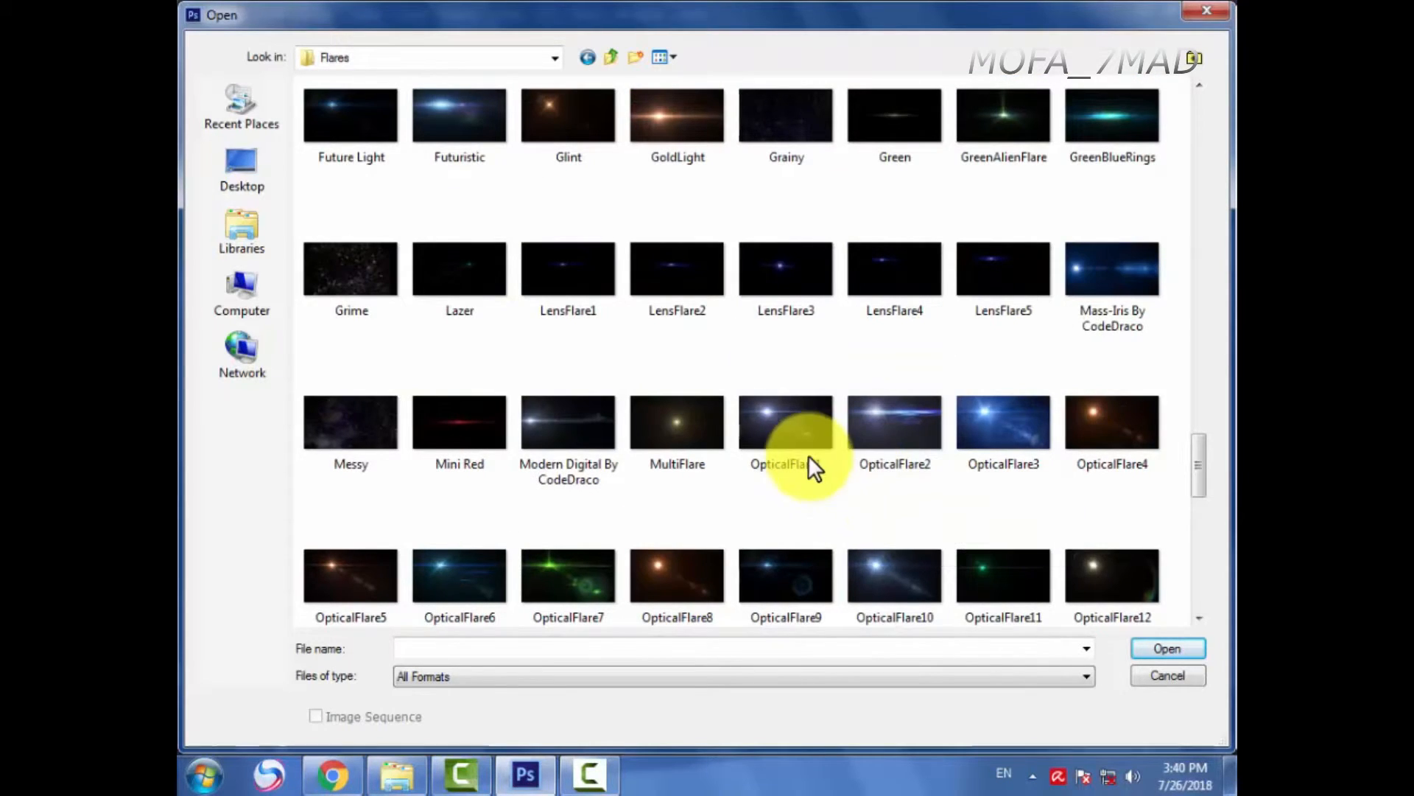
{"action": "scroll", "coordinate": [807, 430], "scroll_direction": "up", "scroll_amount": 3}
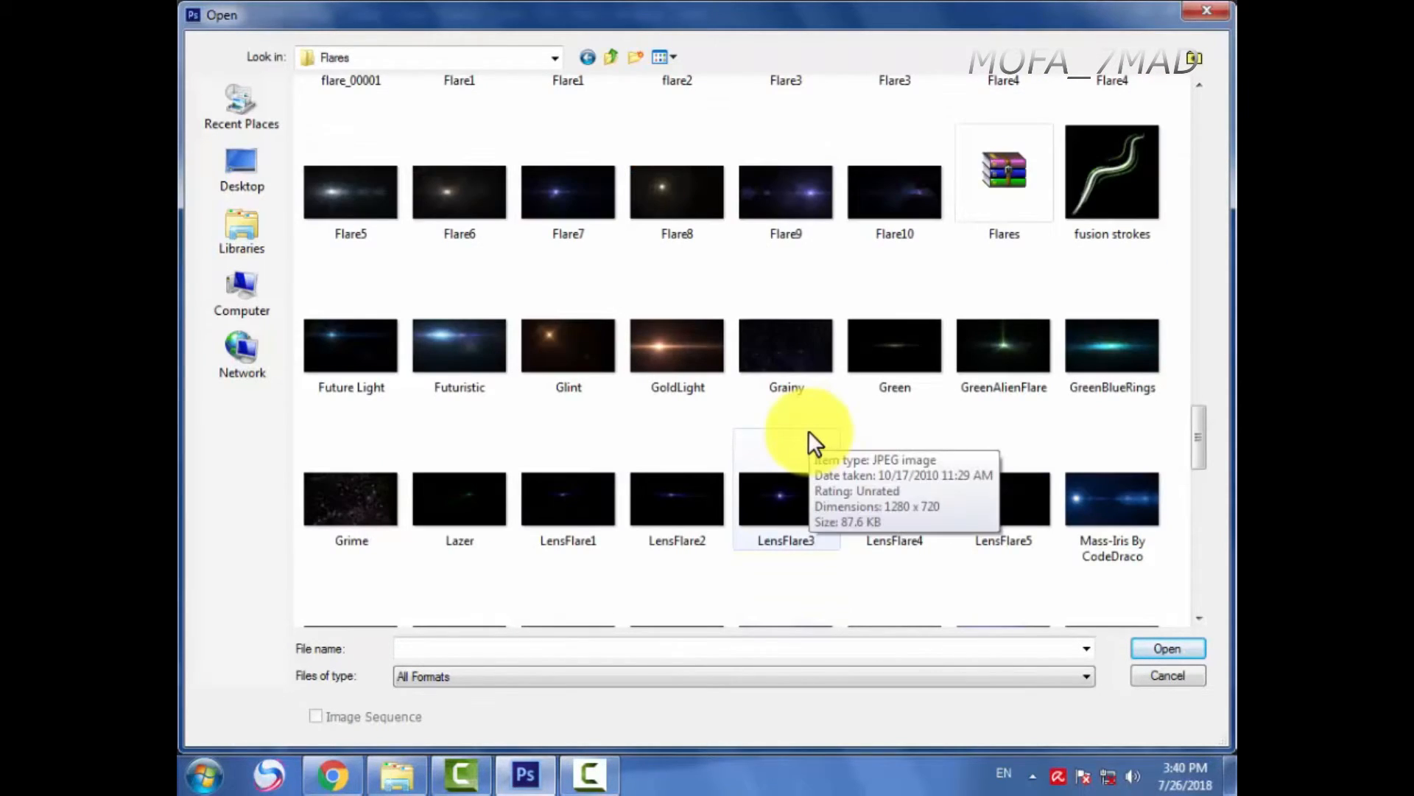
{"action": "scroll", "coordinate": [807, 430], "scroll_direction": "up", "scroll_amount": 3}
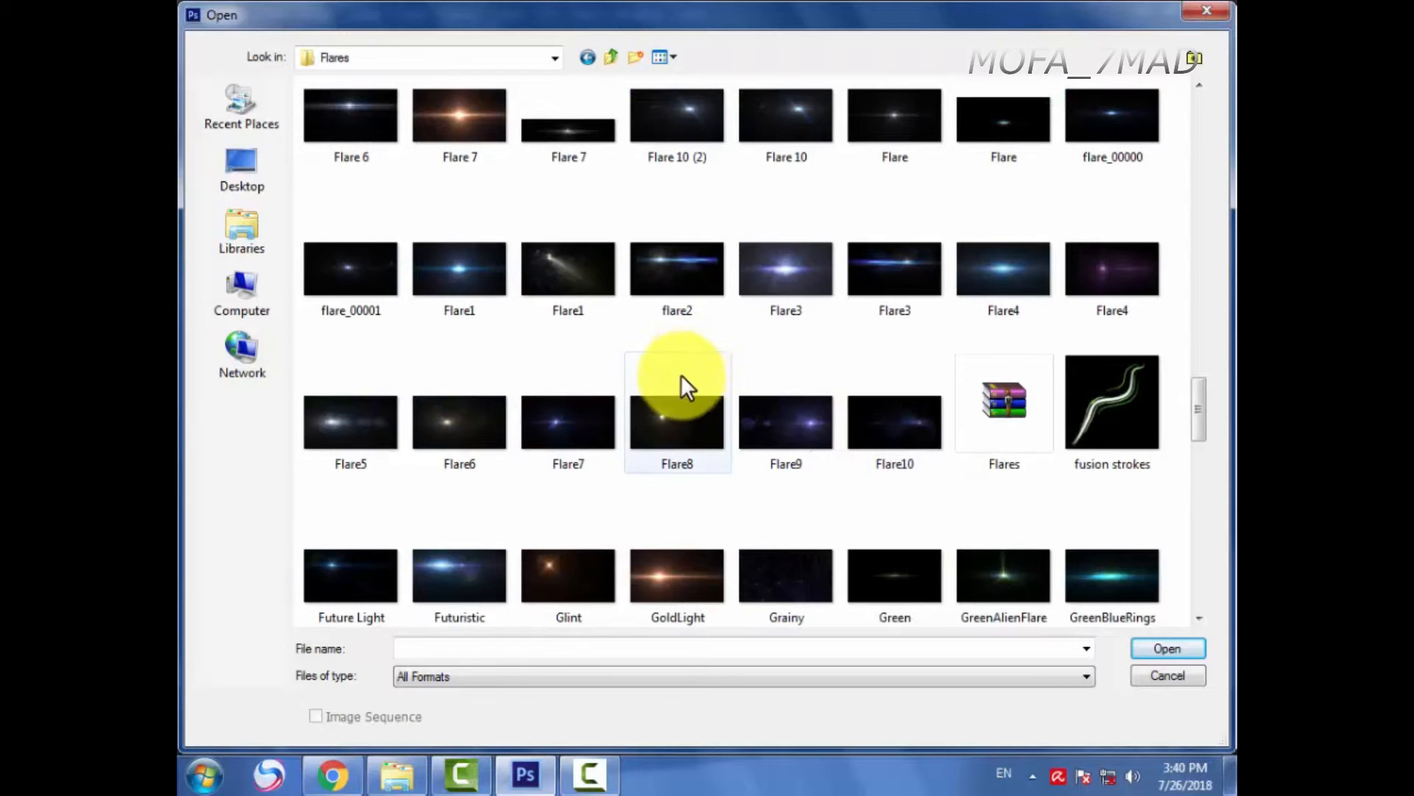
{"action": "double_click", "coordinate": [569, 291]}
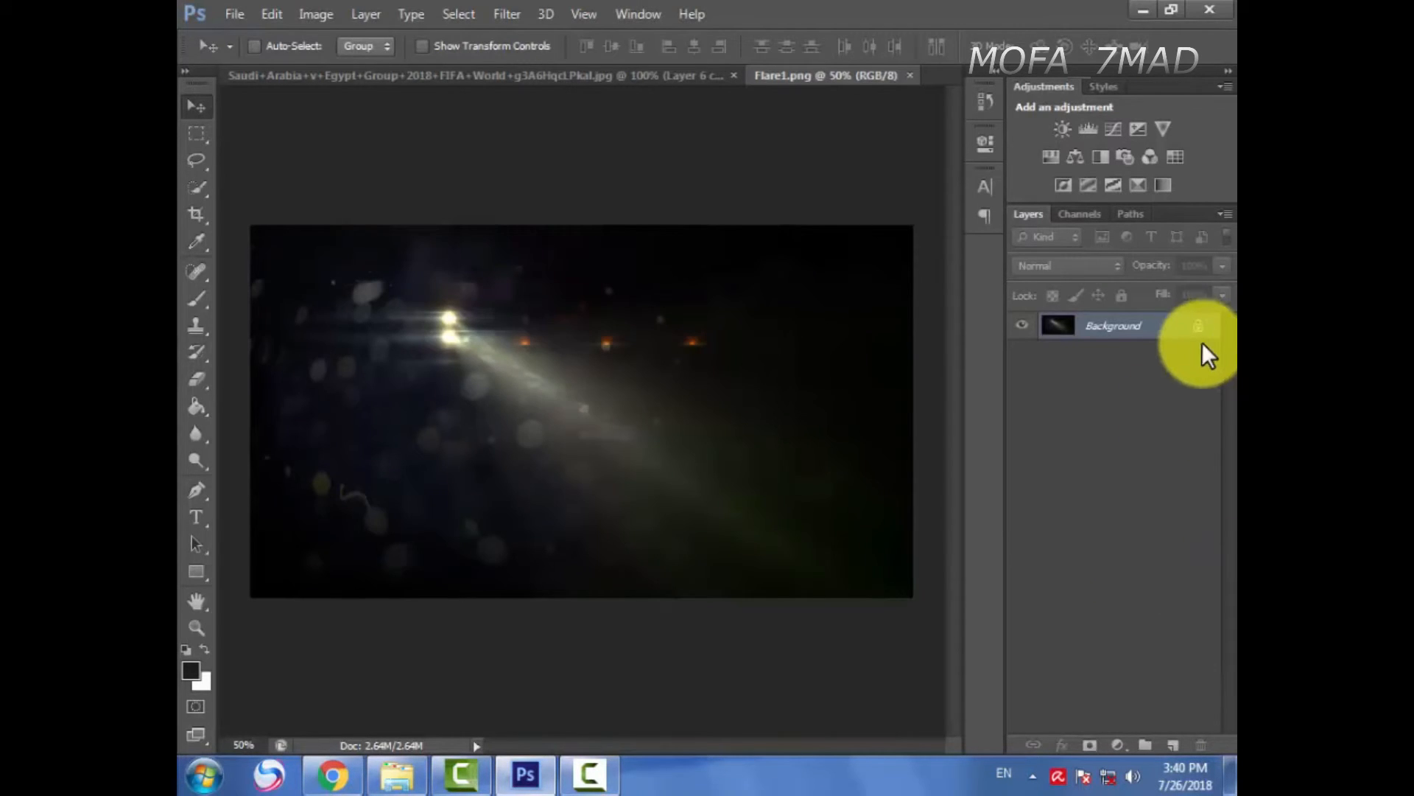
Step: Convert the flare's Background into a regular layer and scale it down with the transform controls
{"action": "double_click", "coordinate": [1199, 329]}
{"action": "left_click", "coordinate": [880, 236]}
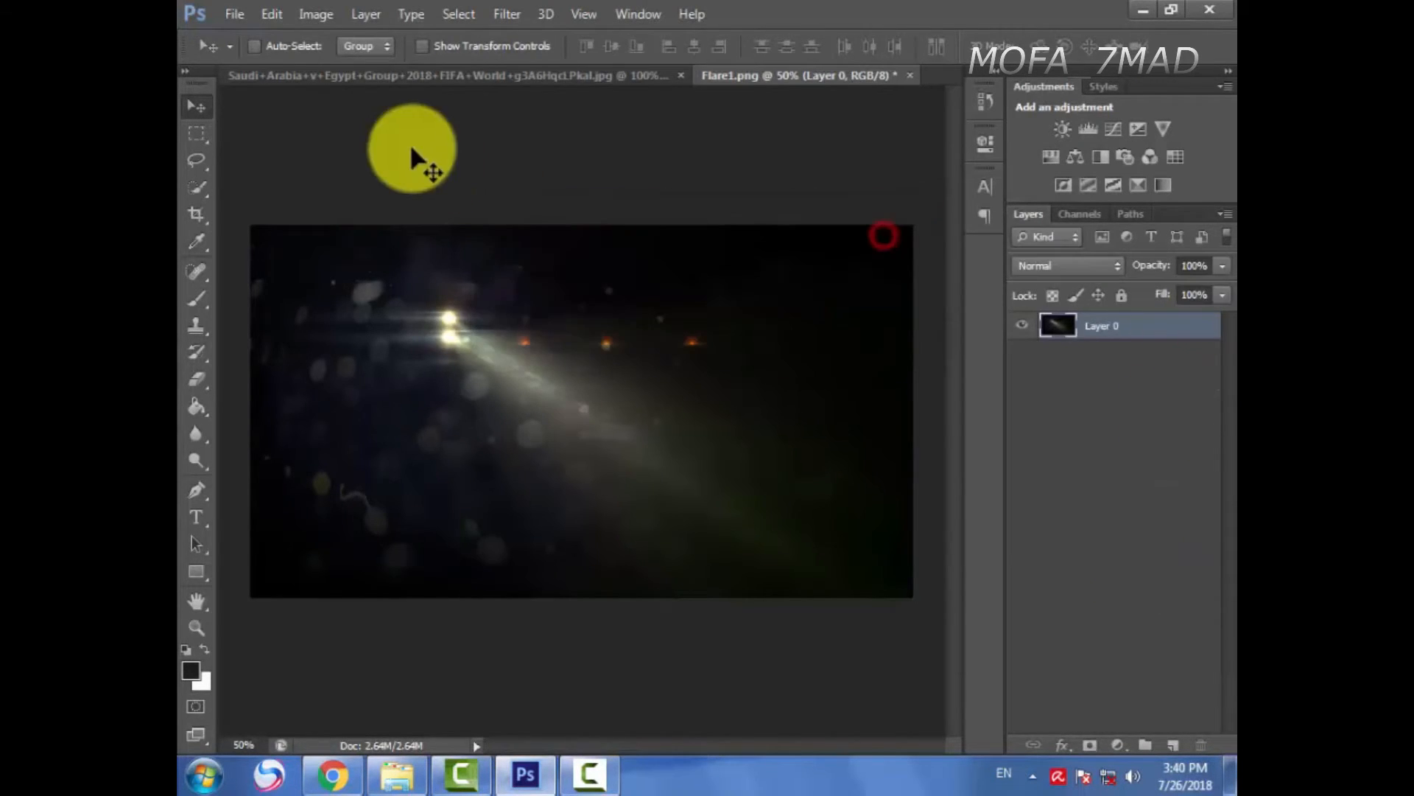
{"action": "left_click", "coordinate": [423, 47]}
{"action": "left_click_drag", "start_coordinate": [913, 225], "coordinate": [642, 373]}
{"action": "double_click", "coordinate": [642, 371]}
Step: Bring the flare into the photo document, set its blend mode to Screen and place its lights beside the start of MOHAMED
{"action": "left_click_drag", "start_coordinate": [657, 426], "coordinate": [815, 568]}
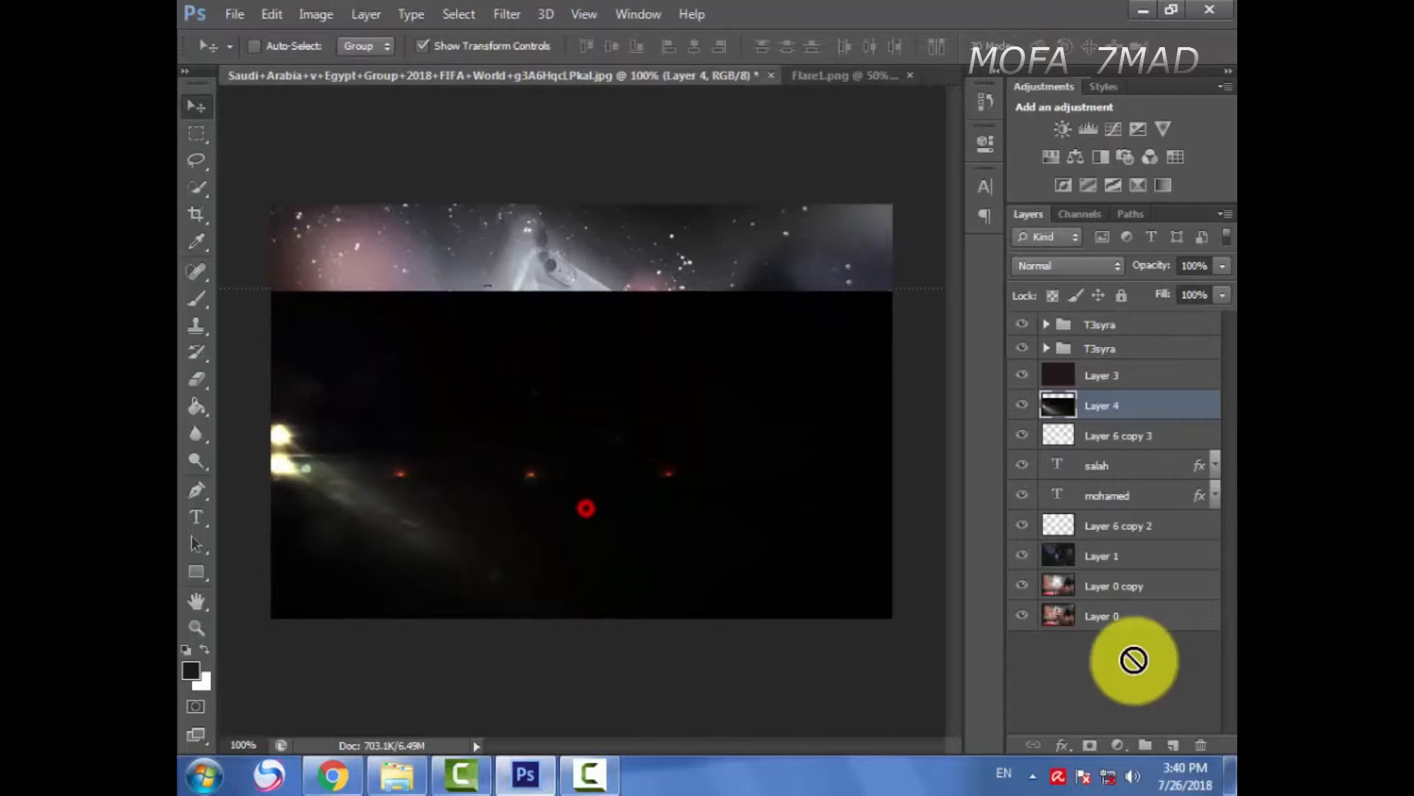
{"action": "left_click_drag", "start_coordinate": [586, 509], "coordinate": [835, 534]}
{"action": "left_click_drag", "start_coordinate": [524, 500], "coordinate": [661, 544]}
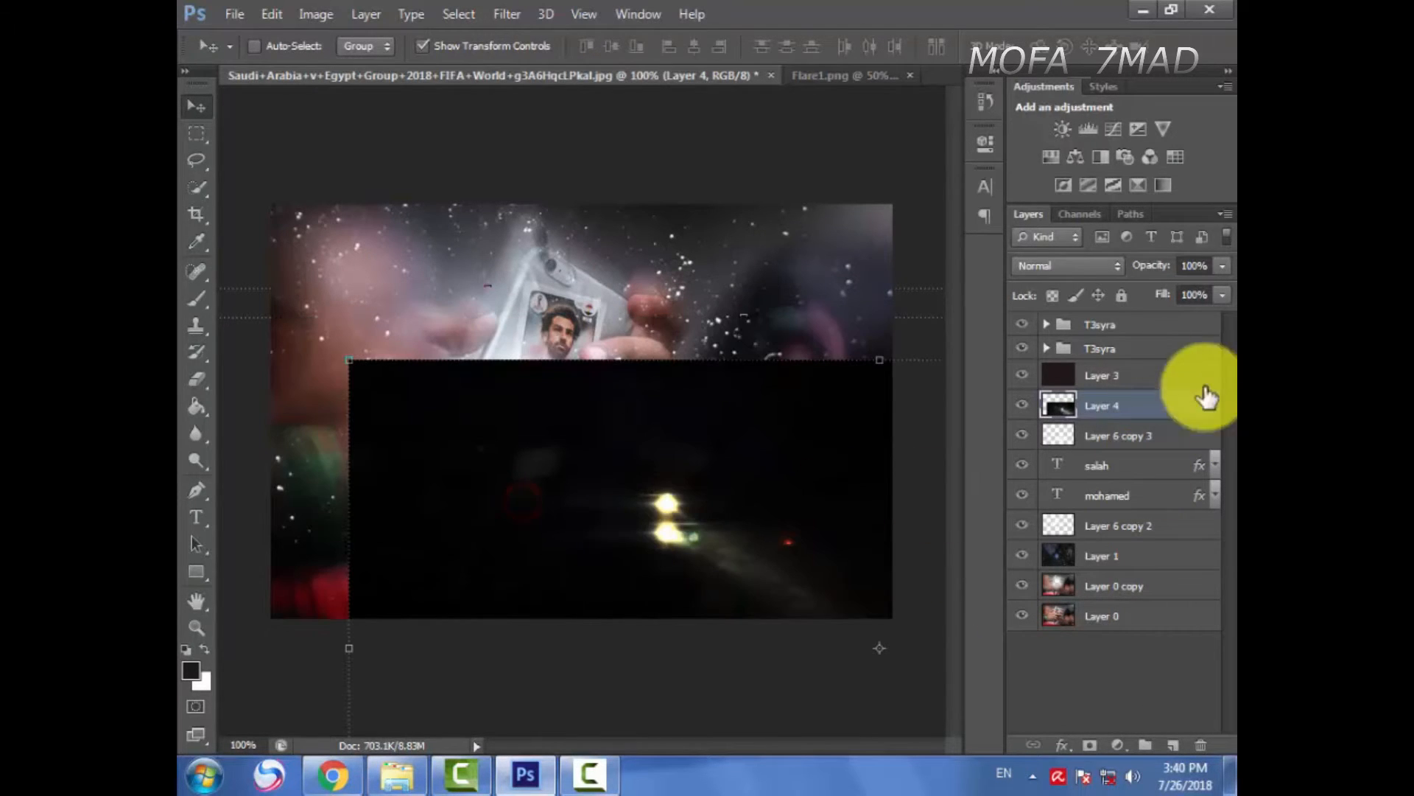
{"action": "left_click", "coordinate": [1063, 265]}
{"action": "left_click", "coordinate": [1034, 174]}
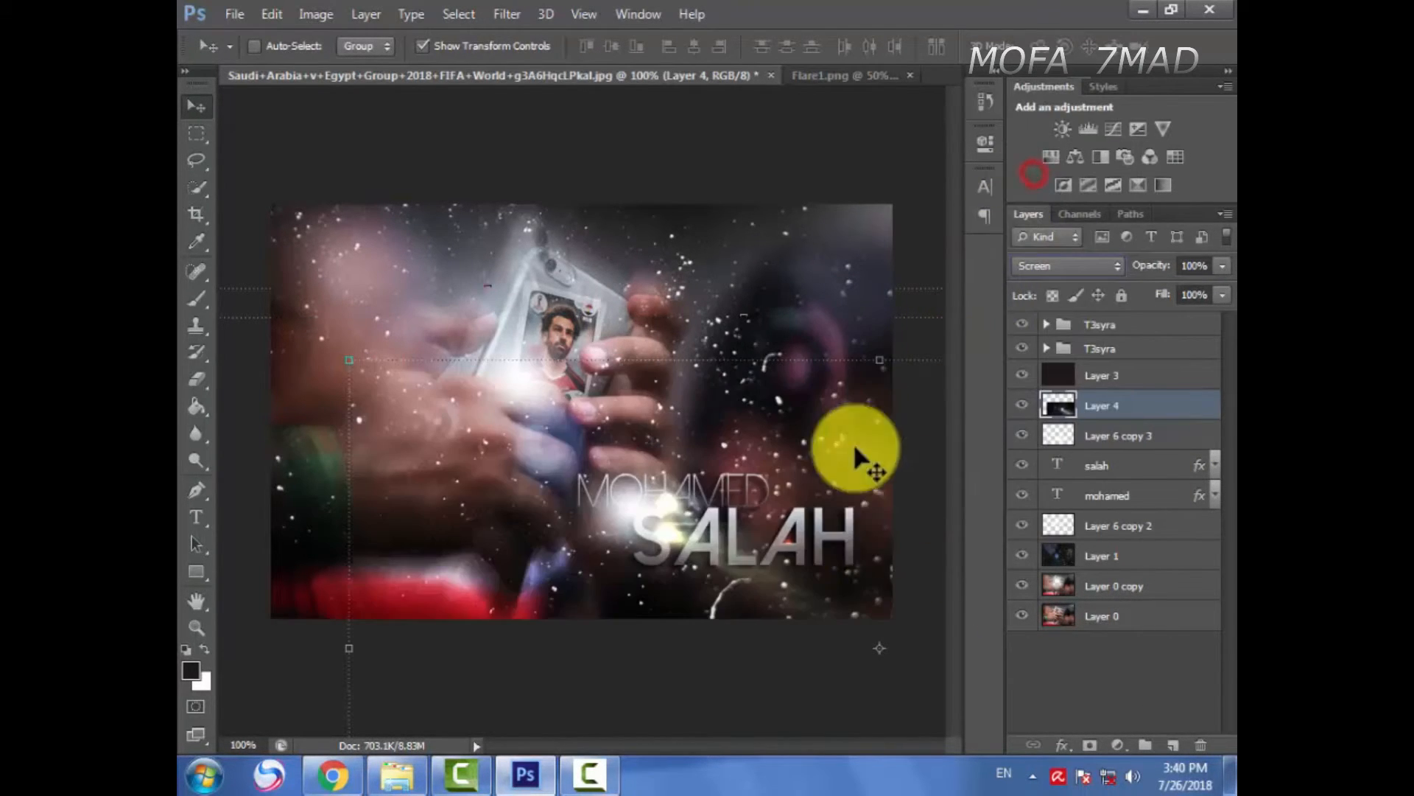
{"action": "left_click_drag", "start_coordinate": [854, 453], "coordinate": [671, 523]}
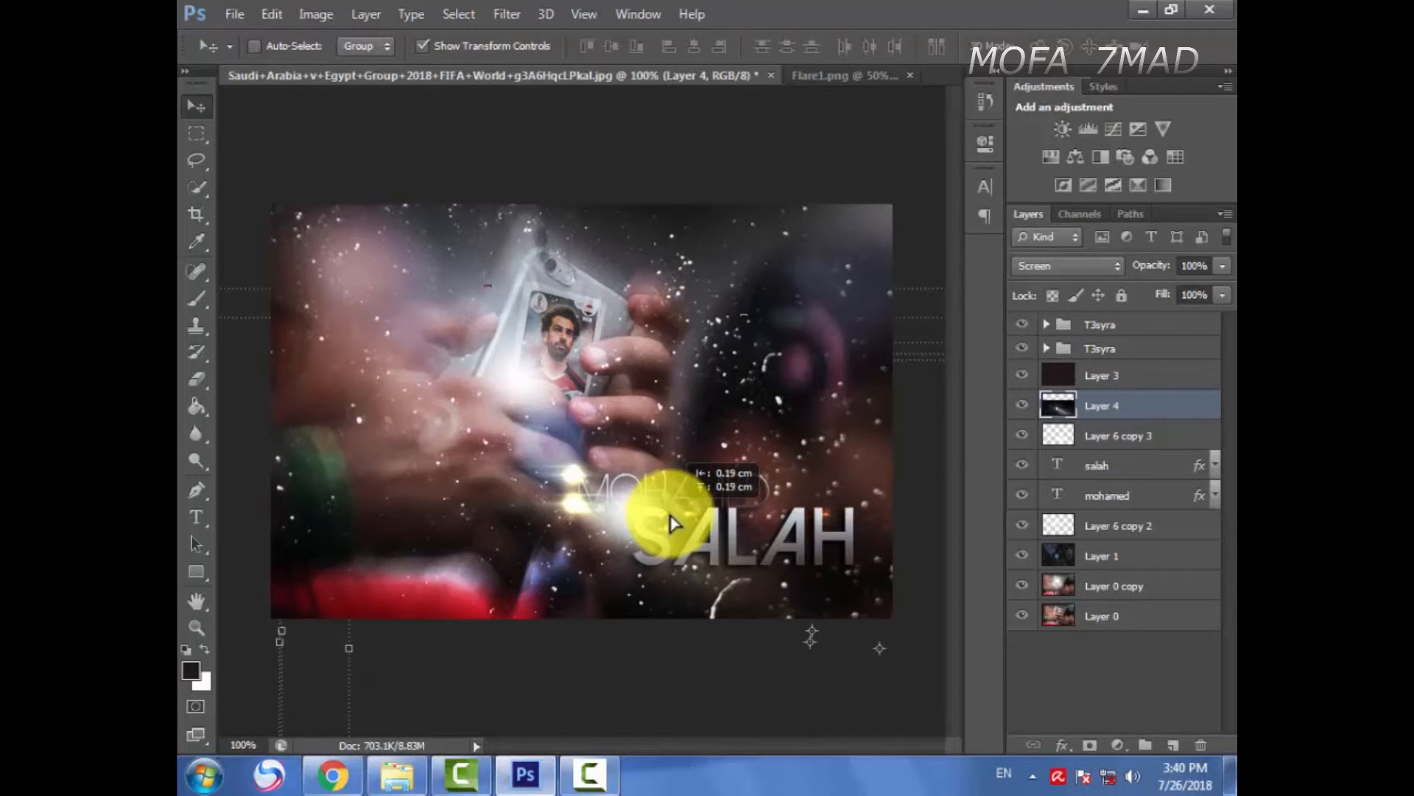
{"action": "left_click", "coordinate": [459, 47]}
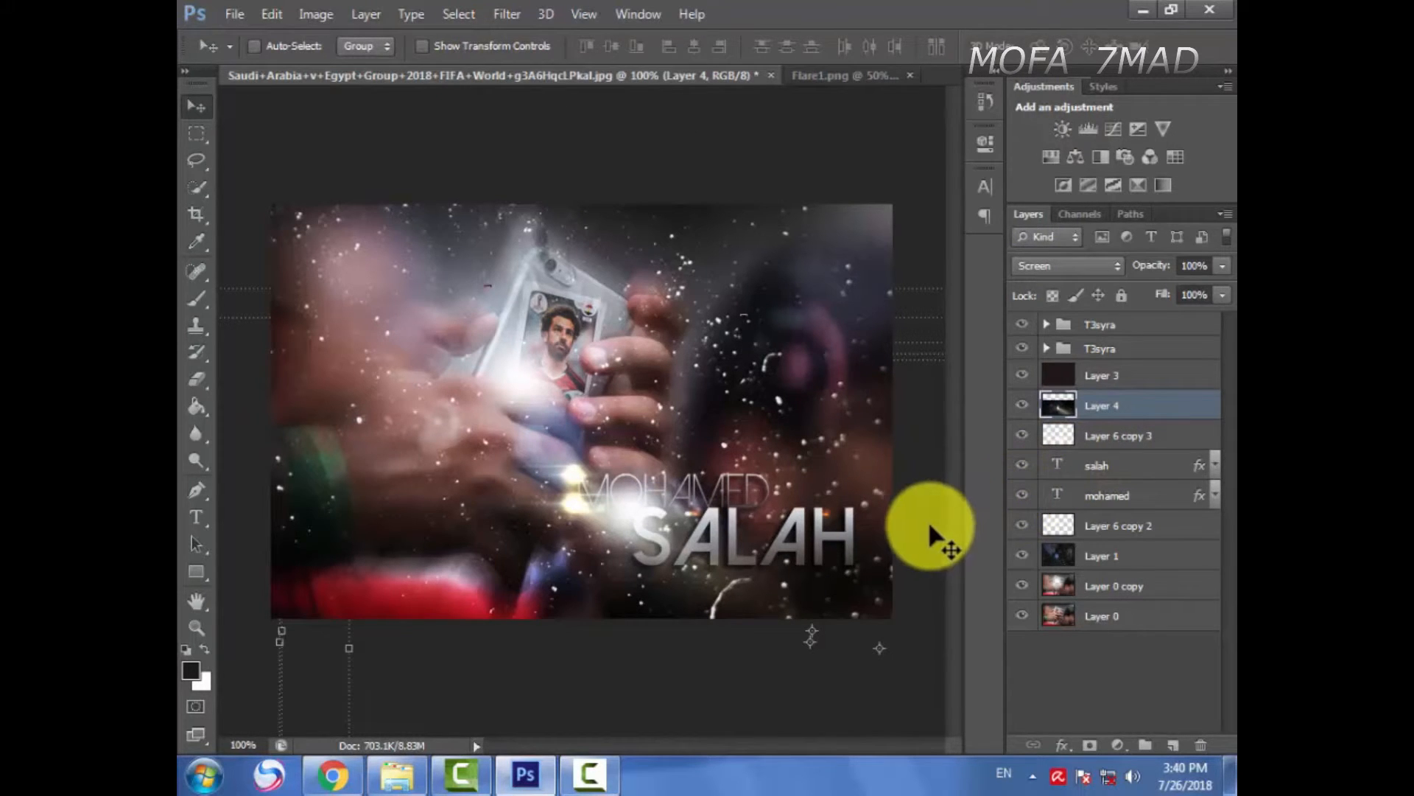
Step: Shift the MOHAMED text to the right above SALAH and move the Layer 6 copy 3 glow over the LA letters of SALAH
{"action": "left_click", "coordinate": [1118, 495]}
{"action": "left_click_drag", "start_coordinate": [694, 458], "coordinate": [825, 475]}
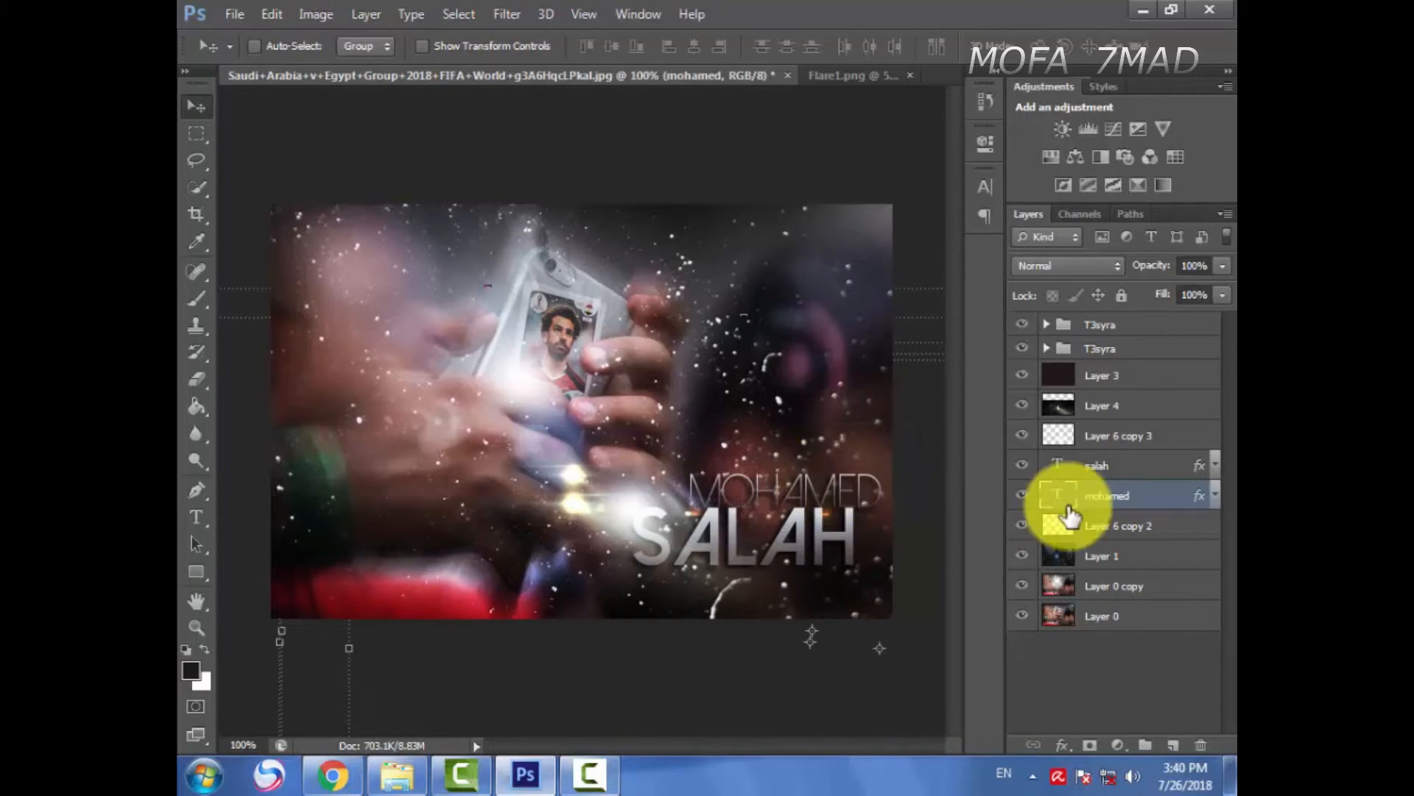
{"action": "left_click", "coordinate": [1091, 437]}
{"action": "left_click_drag", "start_coordinate": [731, 508], "coordinate": [811, 512]}
{"action": "left_click_drag", "start_coordinate": [921, 529], "coordinate": [824, 501]}
{"action": "left_click_drag", "start_coordinate": [902, 561], "coordinate": [810, 549]}
Step: Move the Layer 4 flare right, against the S of SALAH, and shift MOHAMED left to line up with the start of SALAH
{"action": "left_click", "coordinate": [1127, 408]}
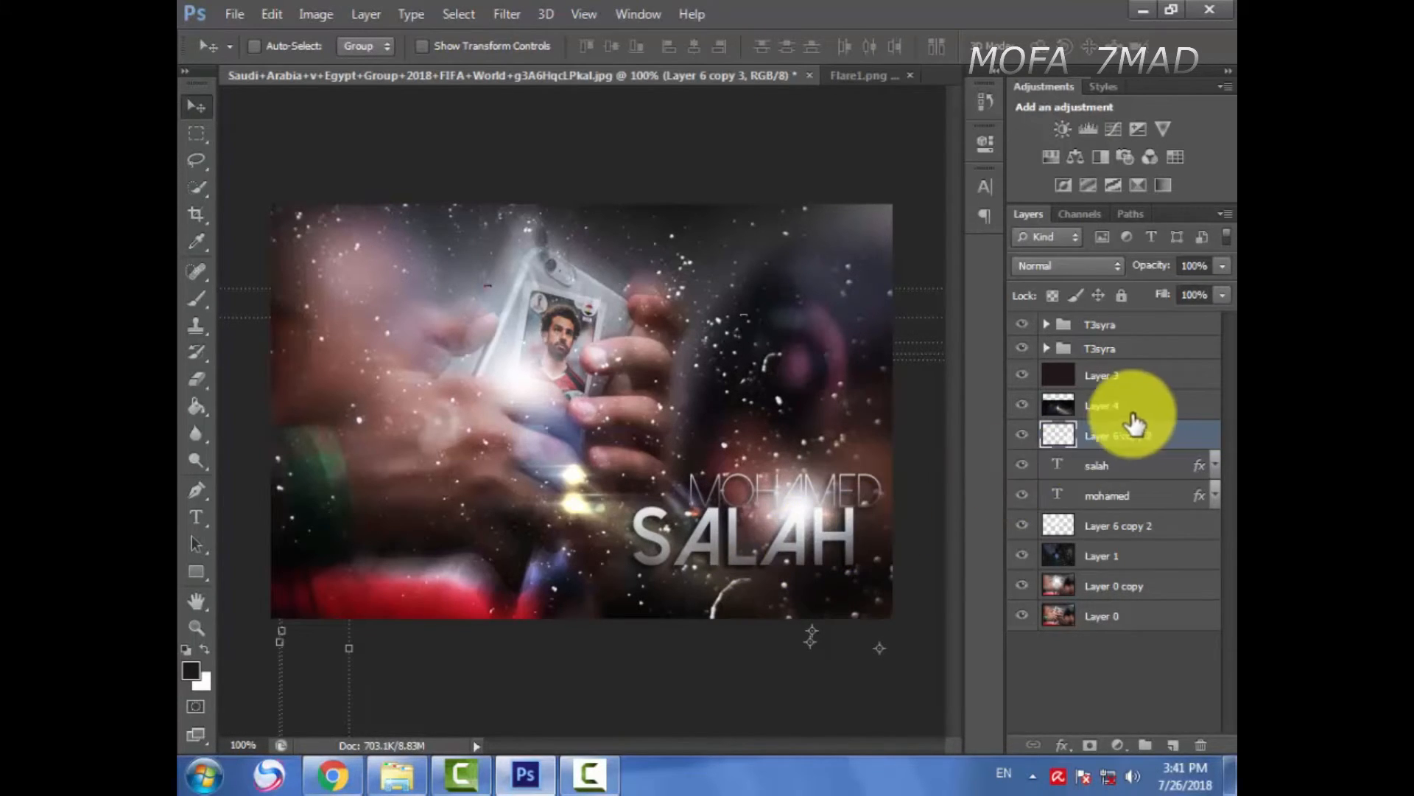
{"action": "left_click_drag", "start_coordinate": [632, 505], "coordinate": [679, 505]}
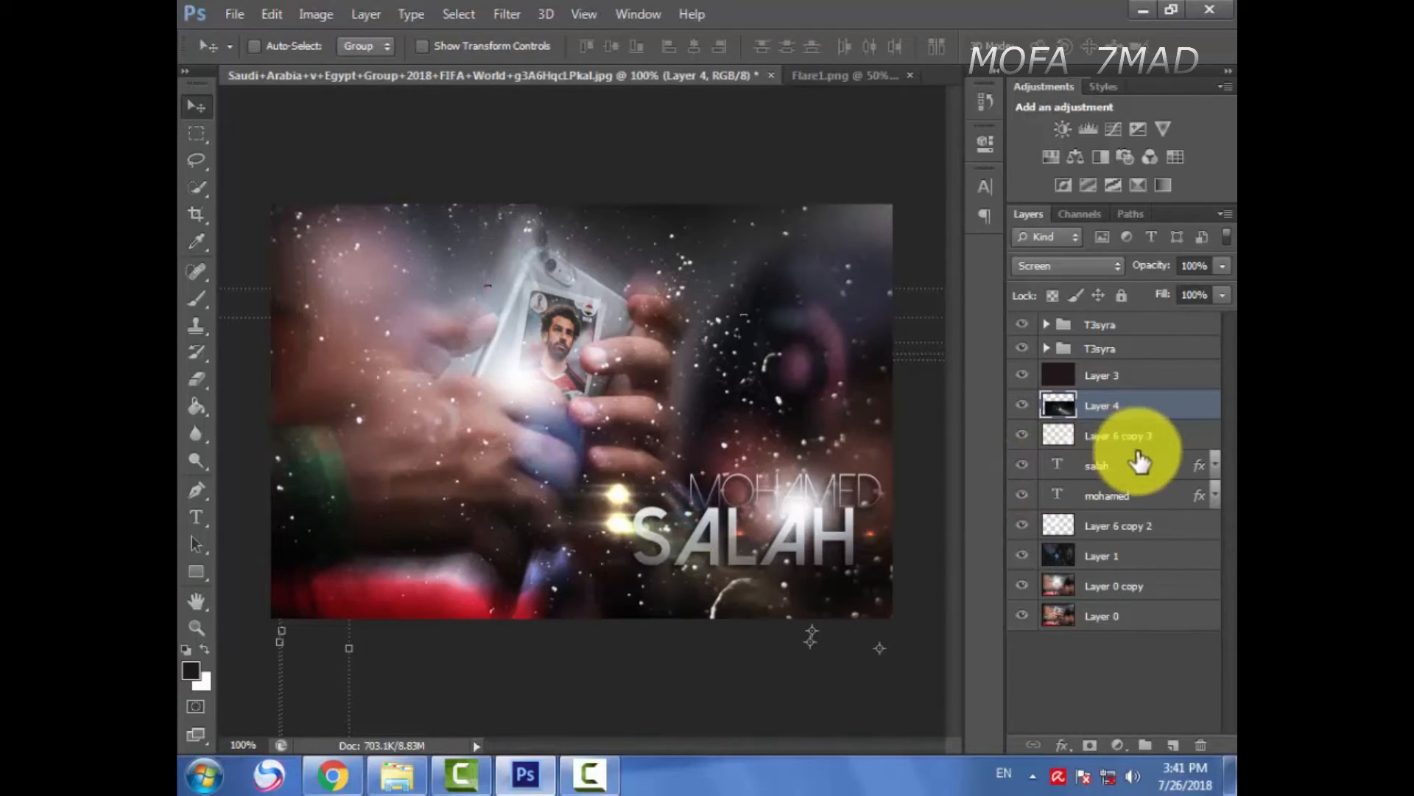
{"action": "left_click", "coordinate": [1090, 495]}
{"action": "left_click_drag", "start_coordinate": [871, 512], "coordinate": [812, 520]}
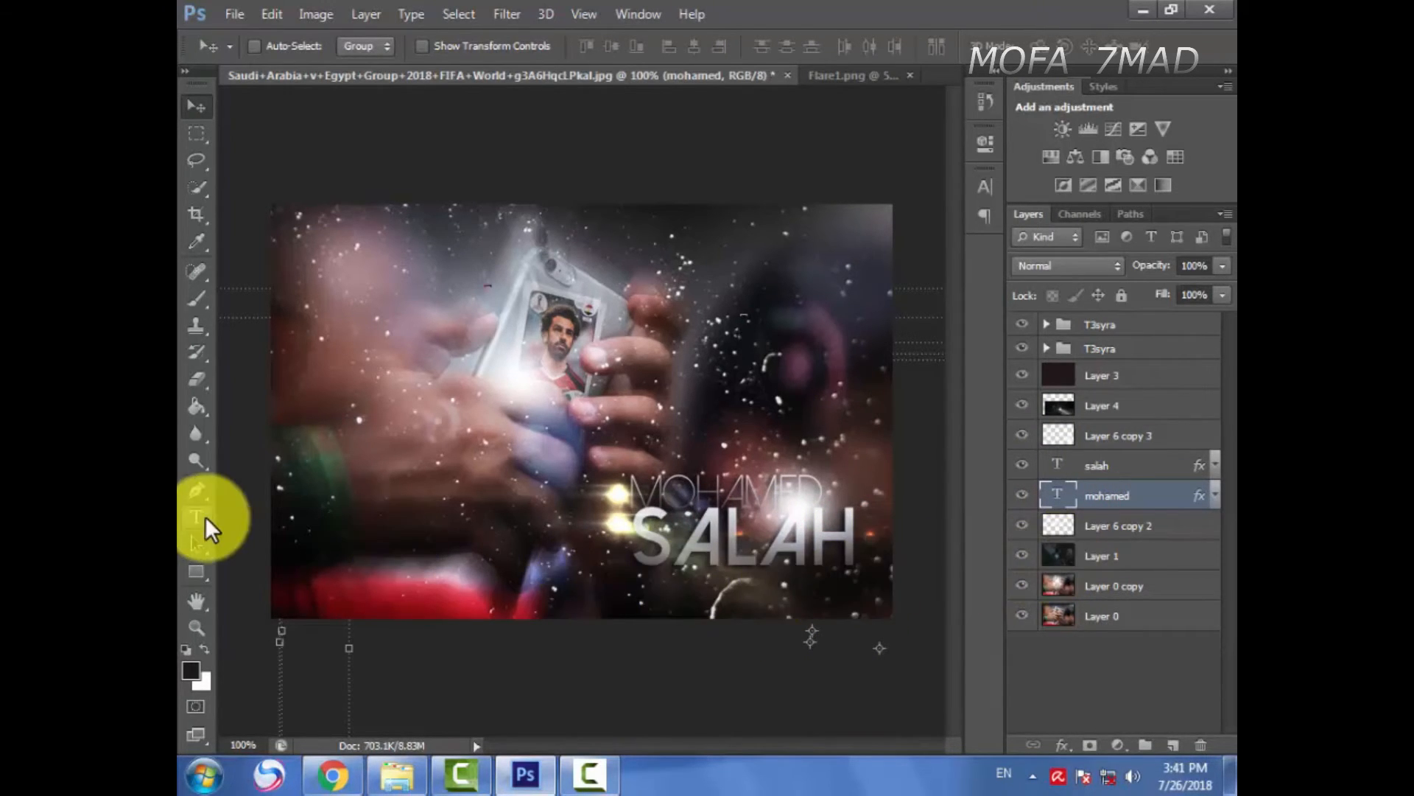
Step: Close the Flare1.png document without saving its changes
{"action": "left_click", "coordinate": [863, 68]}
{"action": "left_click", "coordinate": [911, 75]}
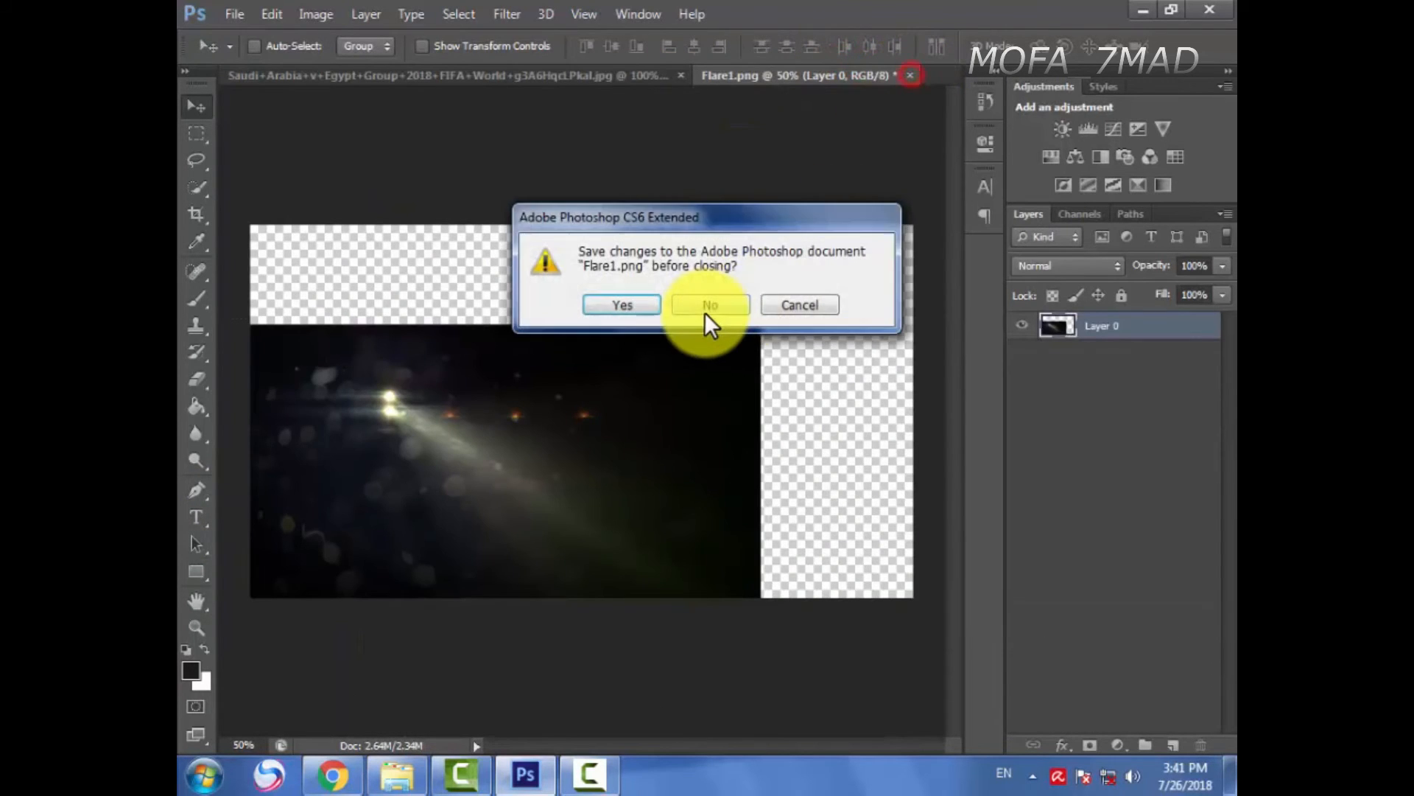
{"action": "left_click", "coordinate": [704, 306]}
Step: Merge all visible layers into the Layer 0 copy layer
{"action": "right_click", "coordinate": [1105, 492]}
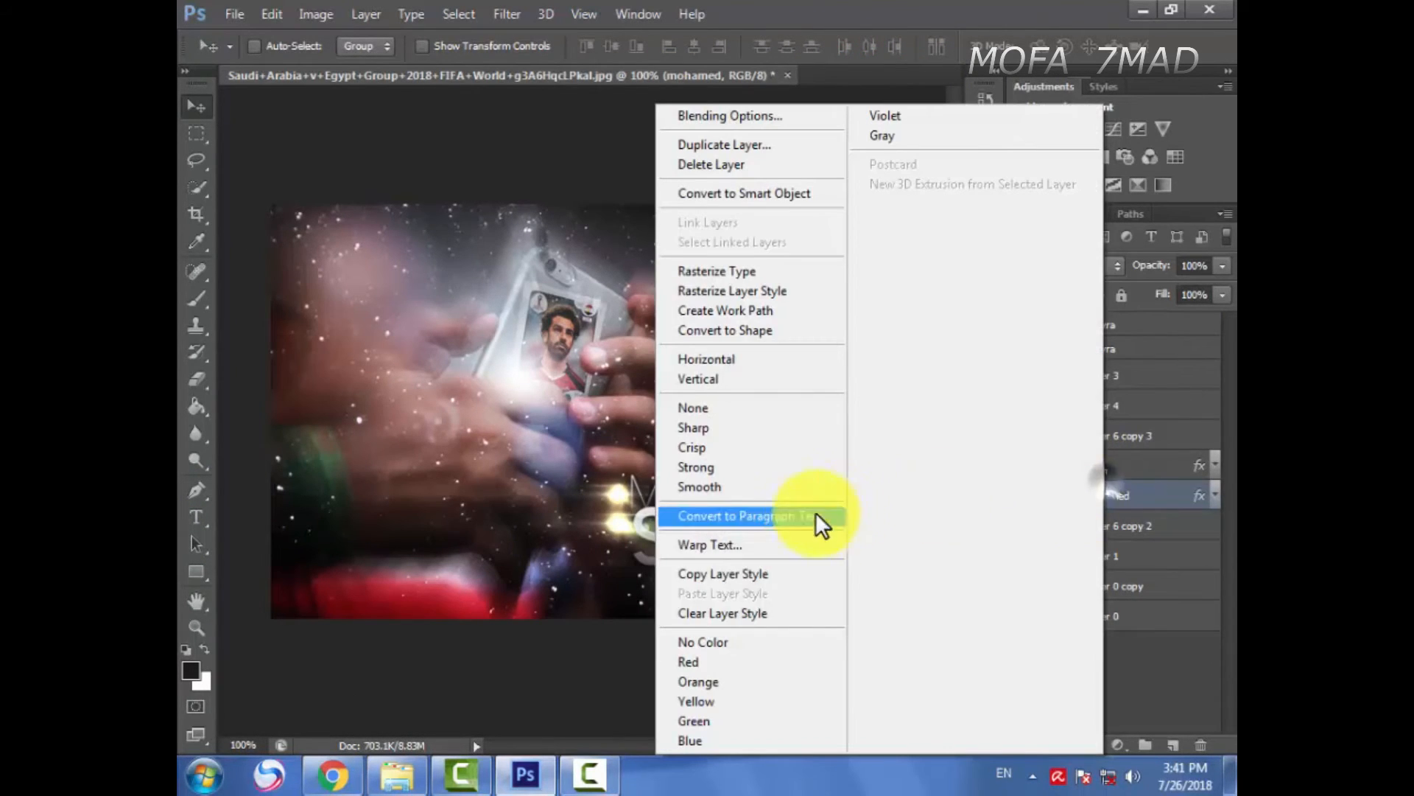
{"action": "left_click", "coordinate": [1208, 559]}
{"action": "right_click", "coordinate": [1196, 586]}
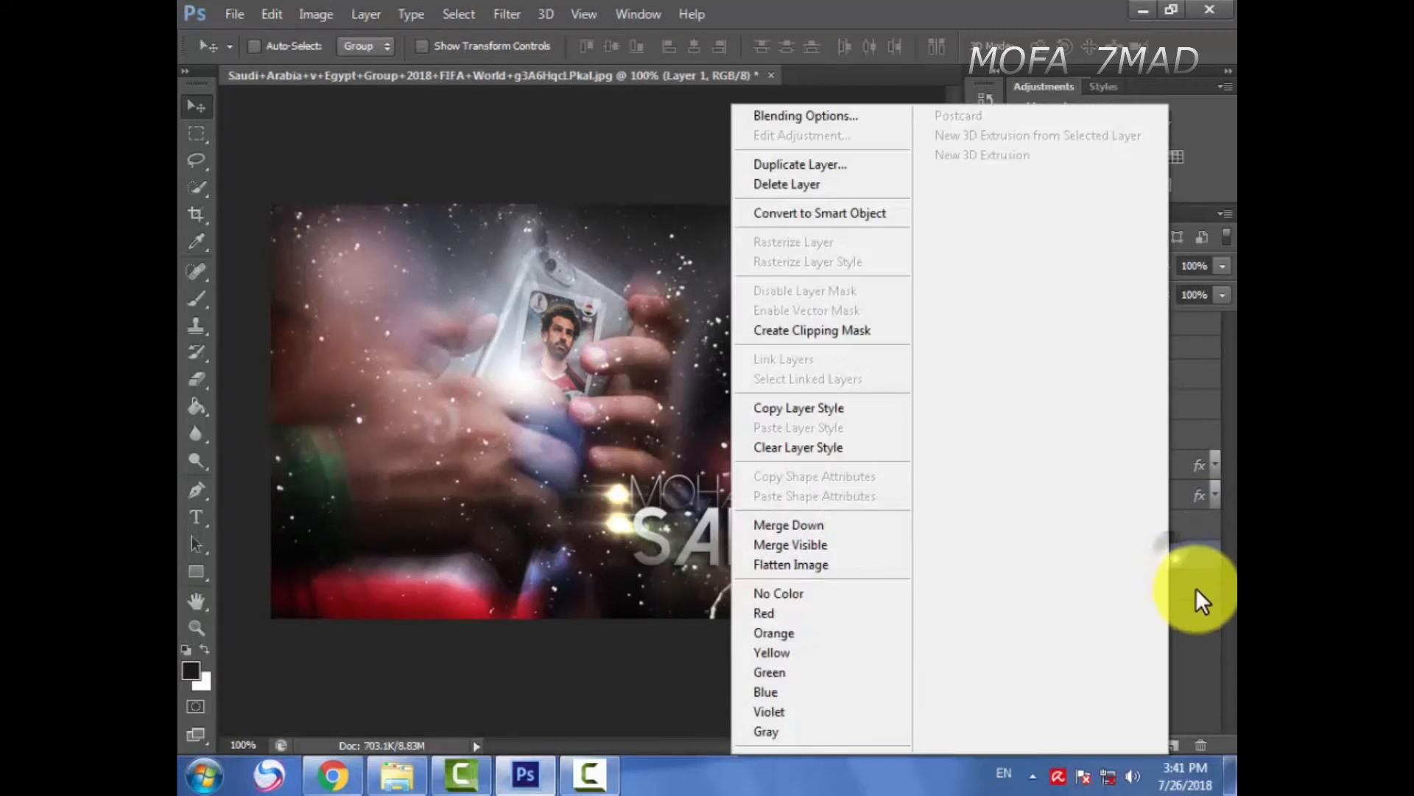
{"action": "left_click", "coordinate": [1197, 585]}
{"action": "right_click", "coordinate": [1186, 591]}
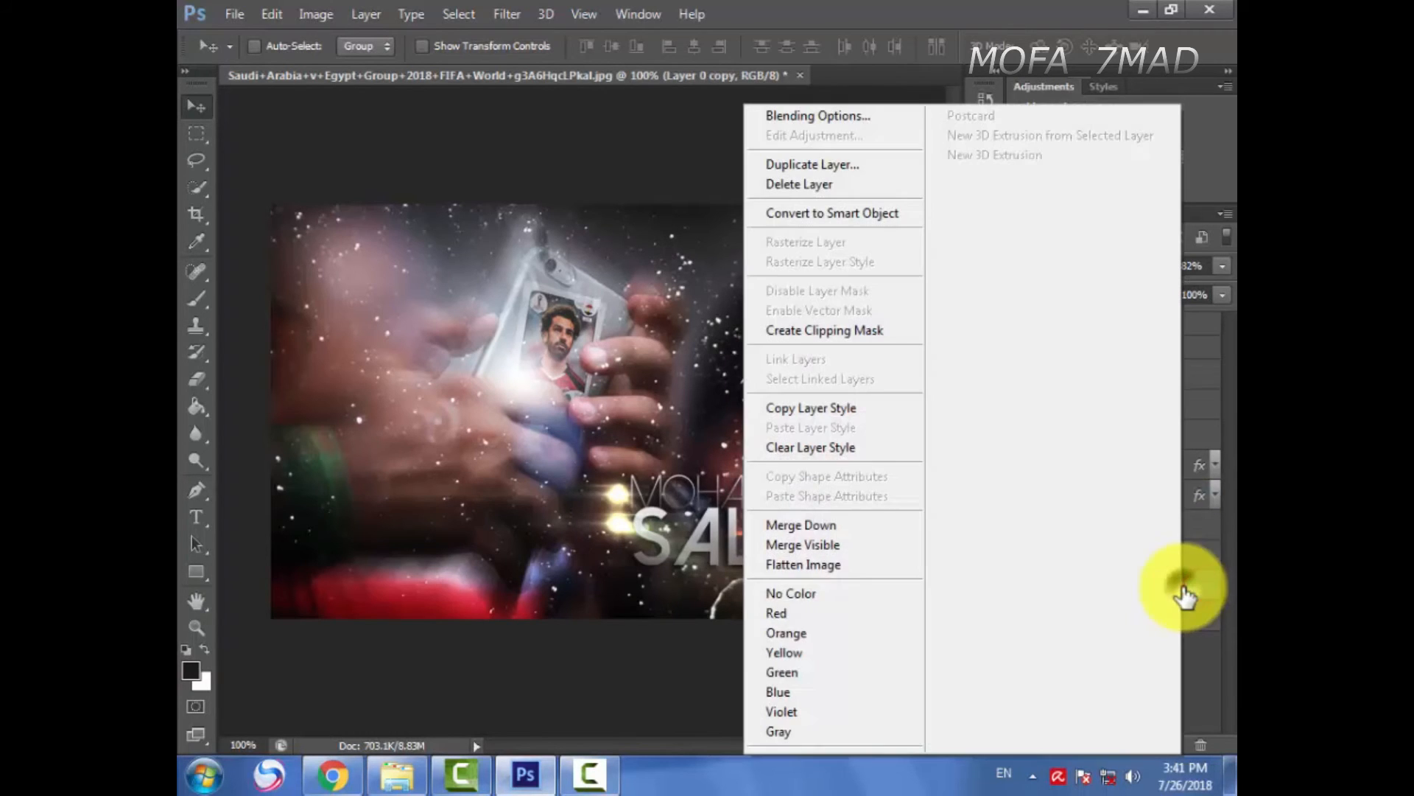
{"action": "left_click", "coordinate": [806, 545]}
Step: Open the Topaz Adjust 5 filter on the merged layer, starting the 30-day trial and skipping the introduction
{"action": "left_click", "coordinate": [506, 14]}
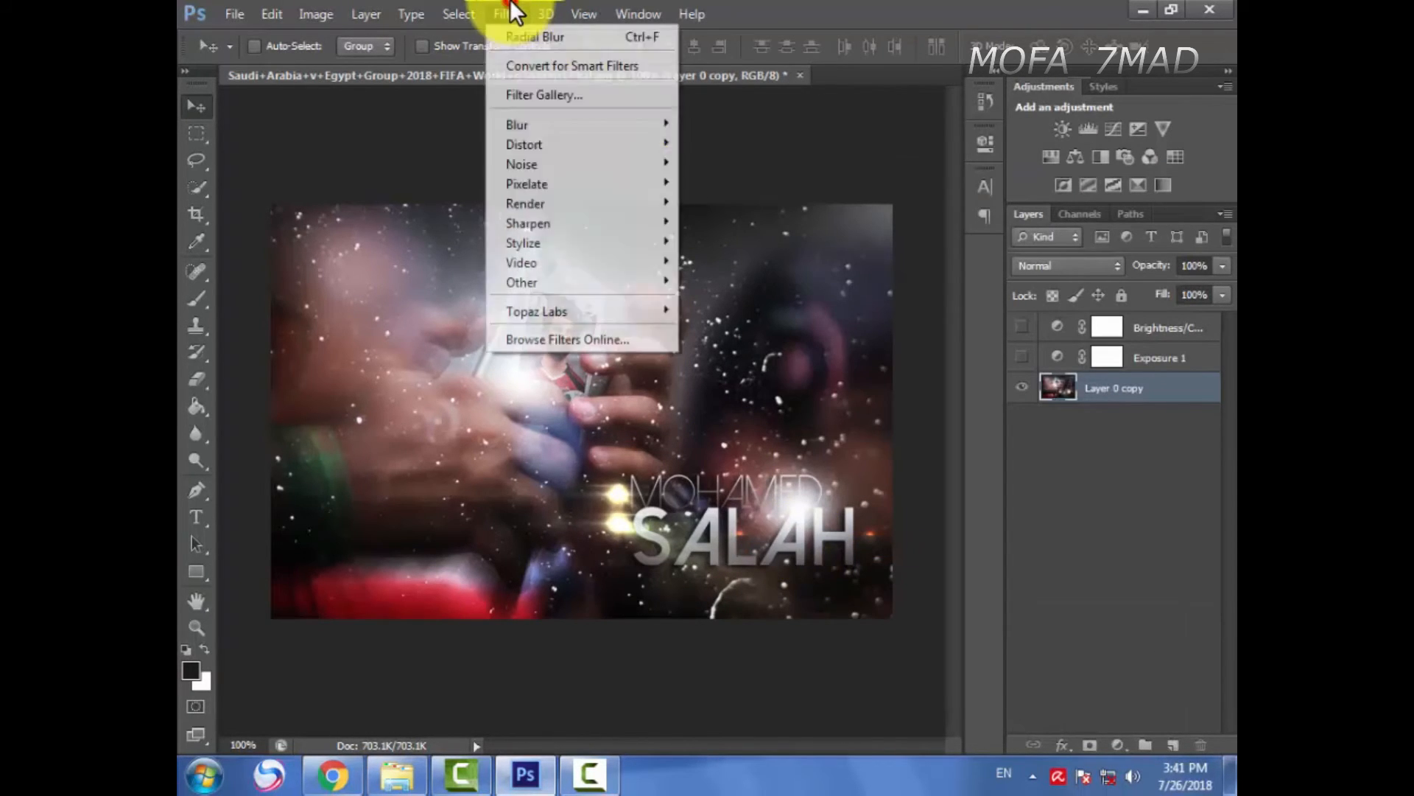
{"action": "mouse_move", "coordinate": [625, 308]}
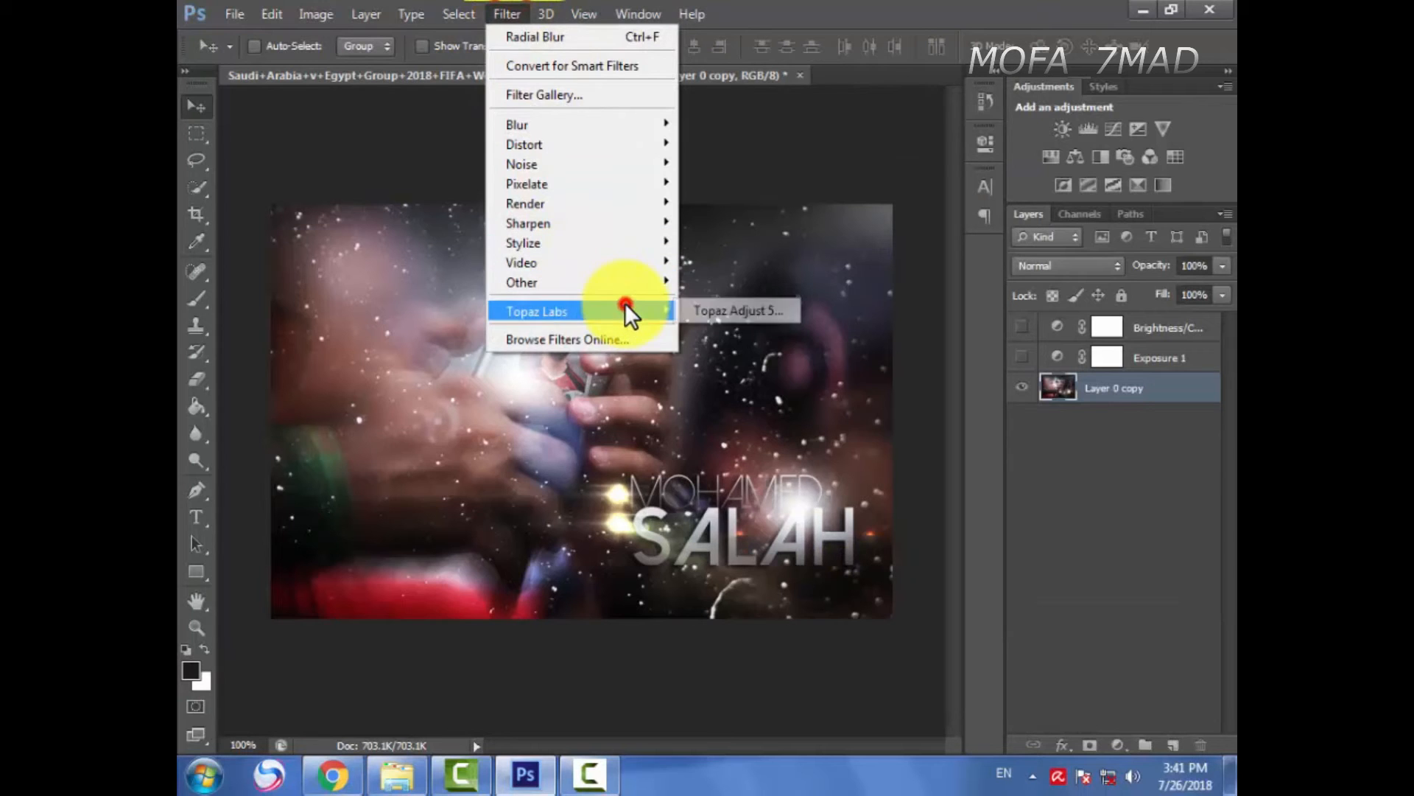
{"action": "left_click", "coordinate": [730, 318]}
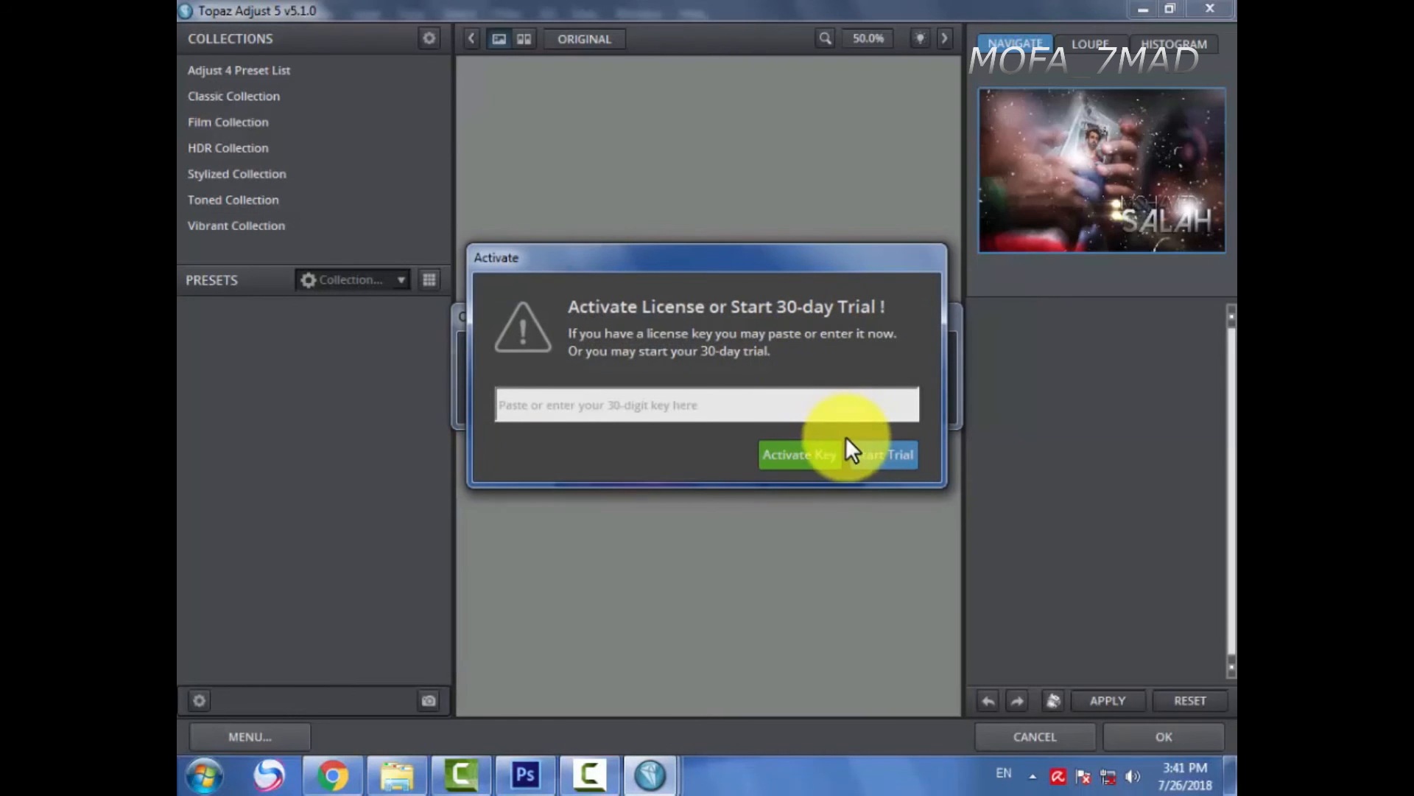
{"action": "left_click", "coordinate": [856, 452]}
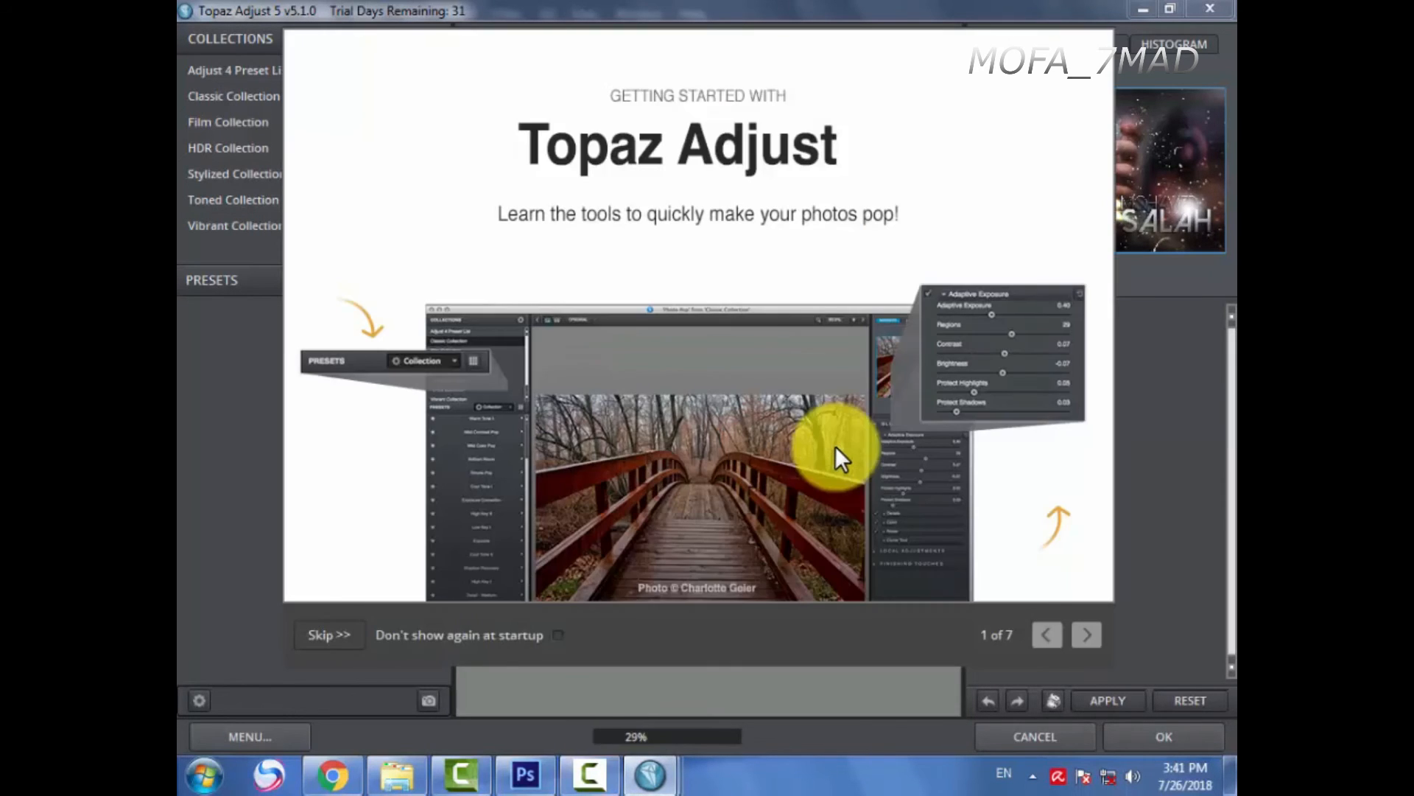
{"action": "left_click", "coordinate": [335, 631]}
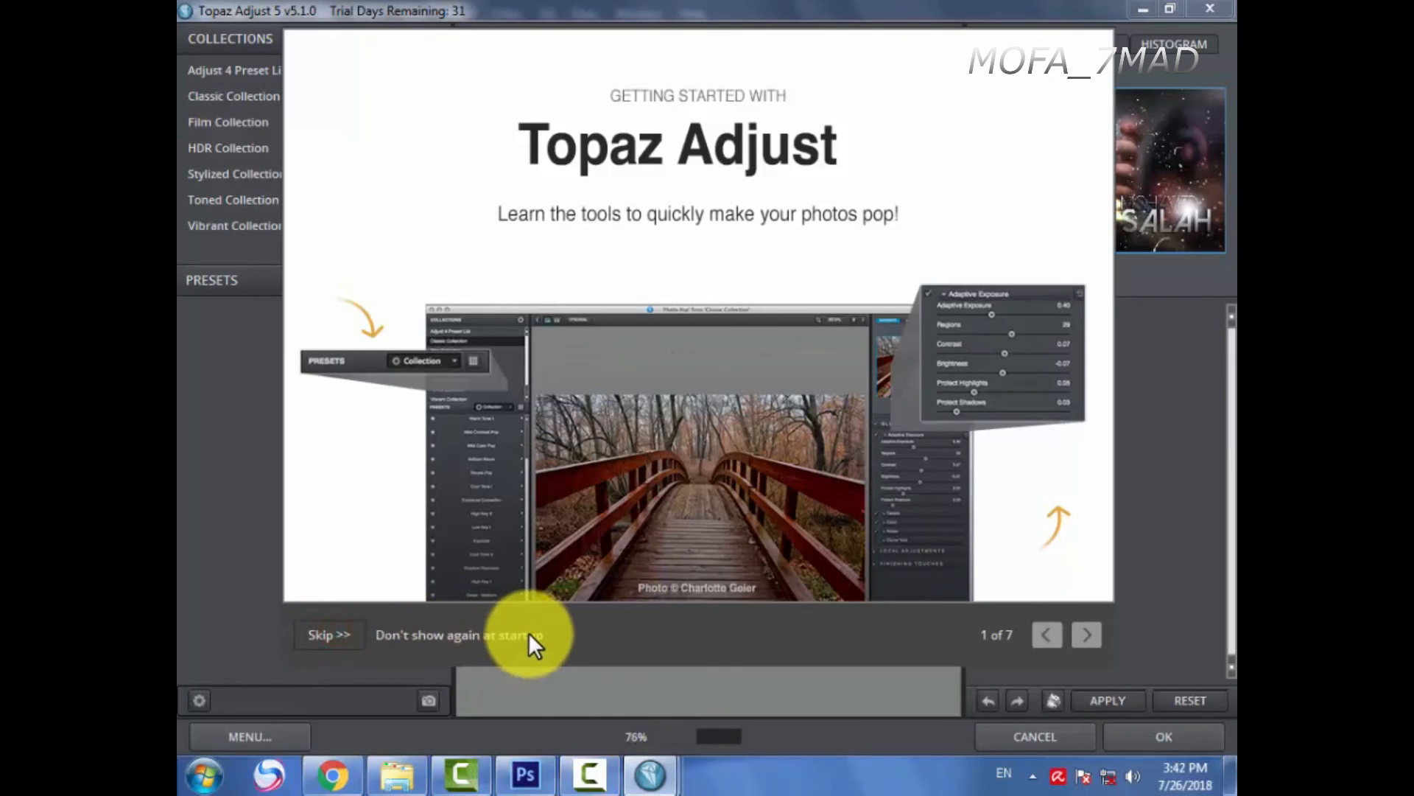
Step: Disable the getting-started introduction at startup and apply the Dynamic Pop II preset from the HDR Collection to the merged layer
{"action": "left_click", "coordinate": [508, 640]}
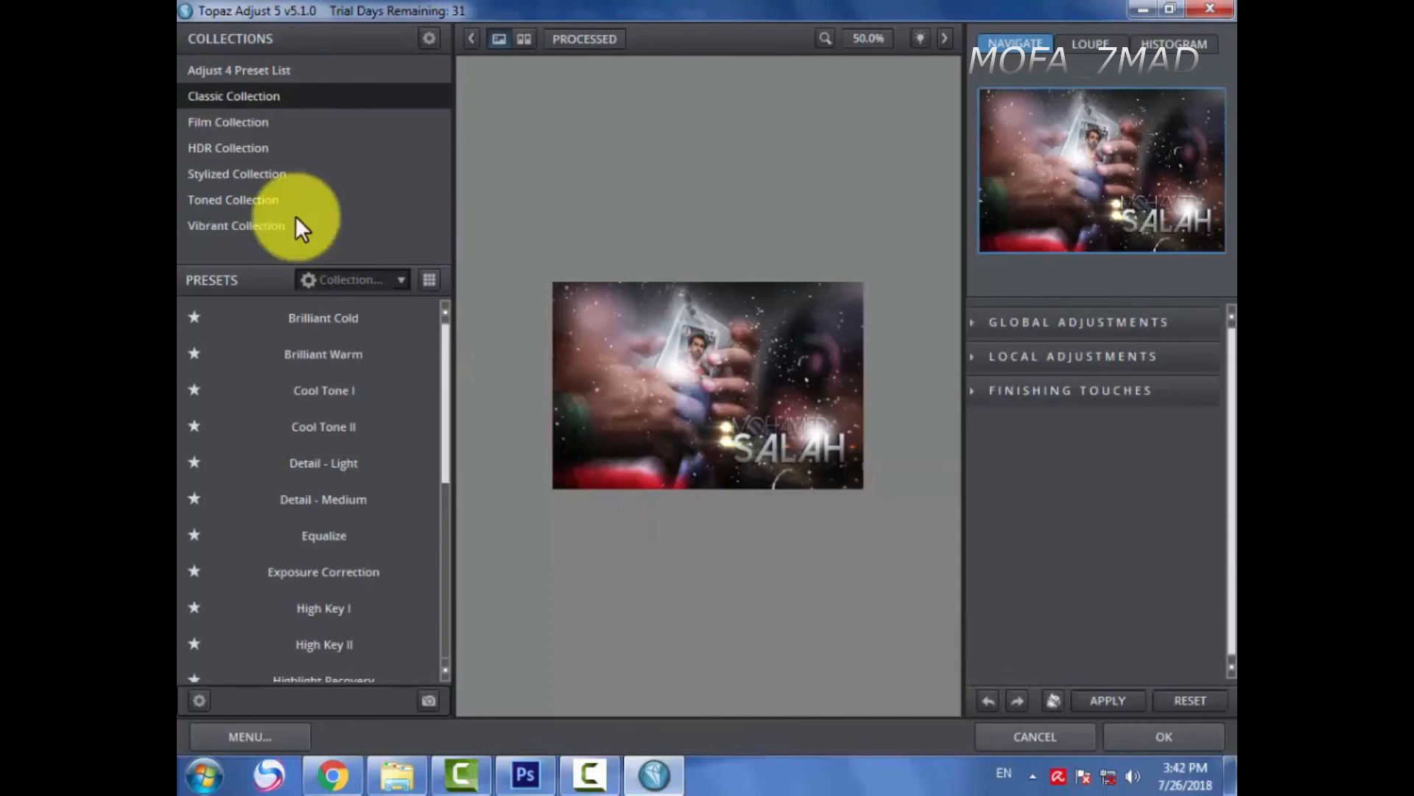
{"action": "left_click", "coordinate": [200, 150]}
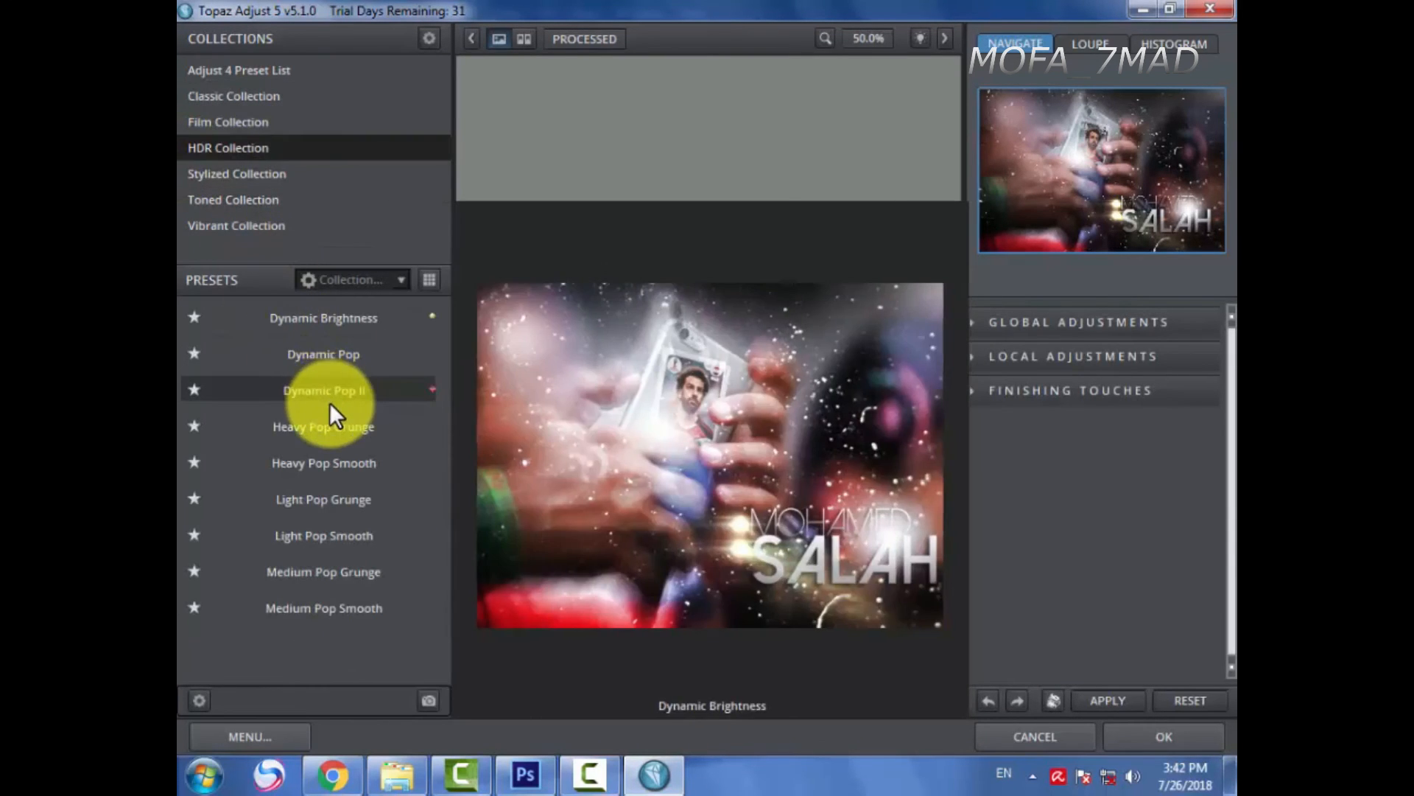
{"action": "left_click", "coordinate": [322, 395]}
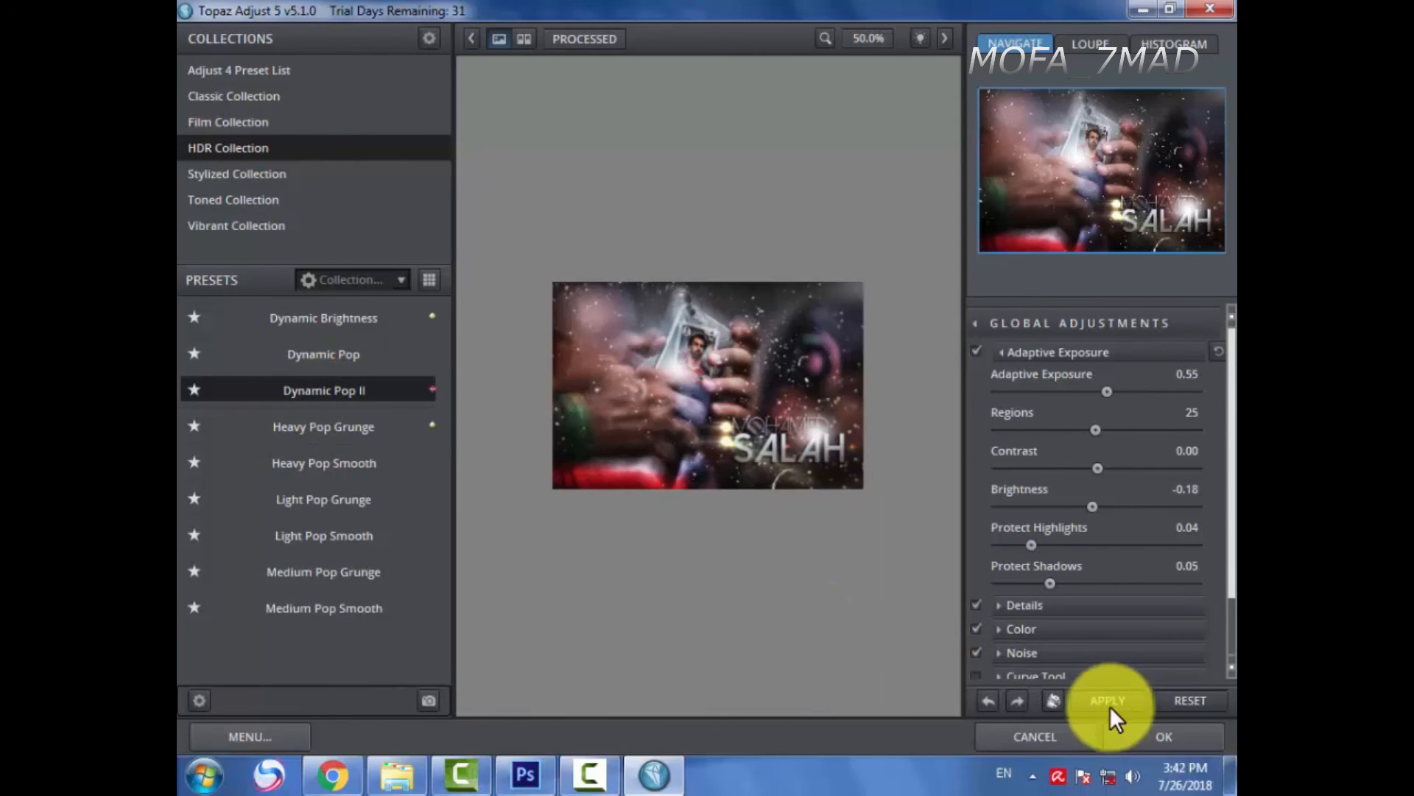
{"action": "left_click", "coordinate": [1141, 739]}
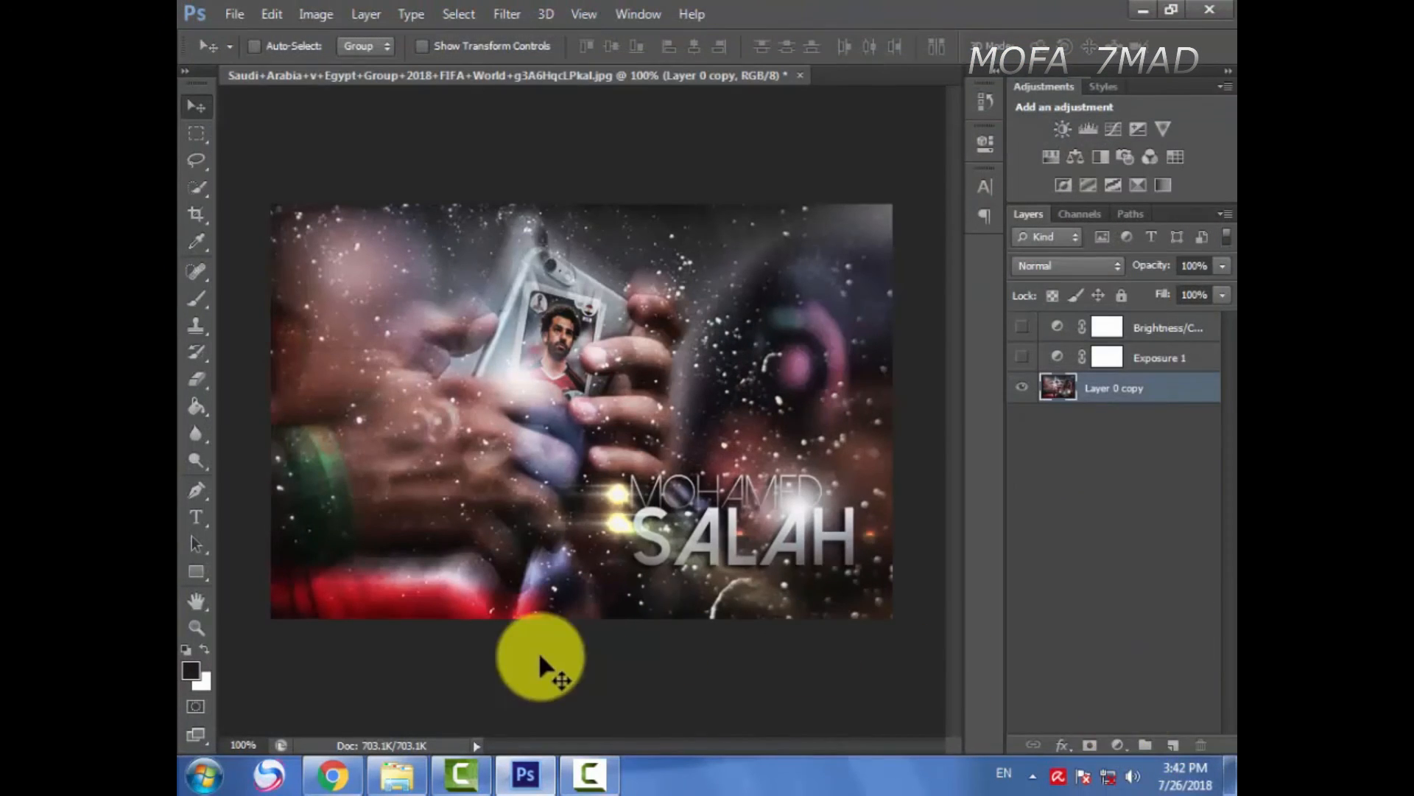
Step: Add a new text layer reading MOFA_7MAD in the upper-left area of the photo
{"action": "left_click", "coordinate": [198, 518]}
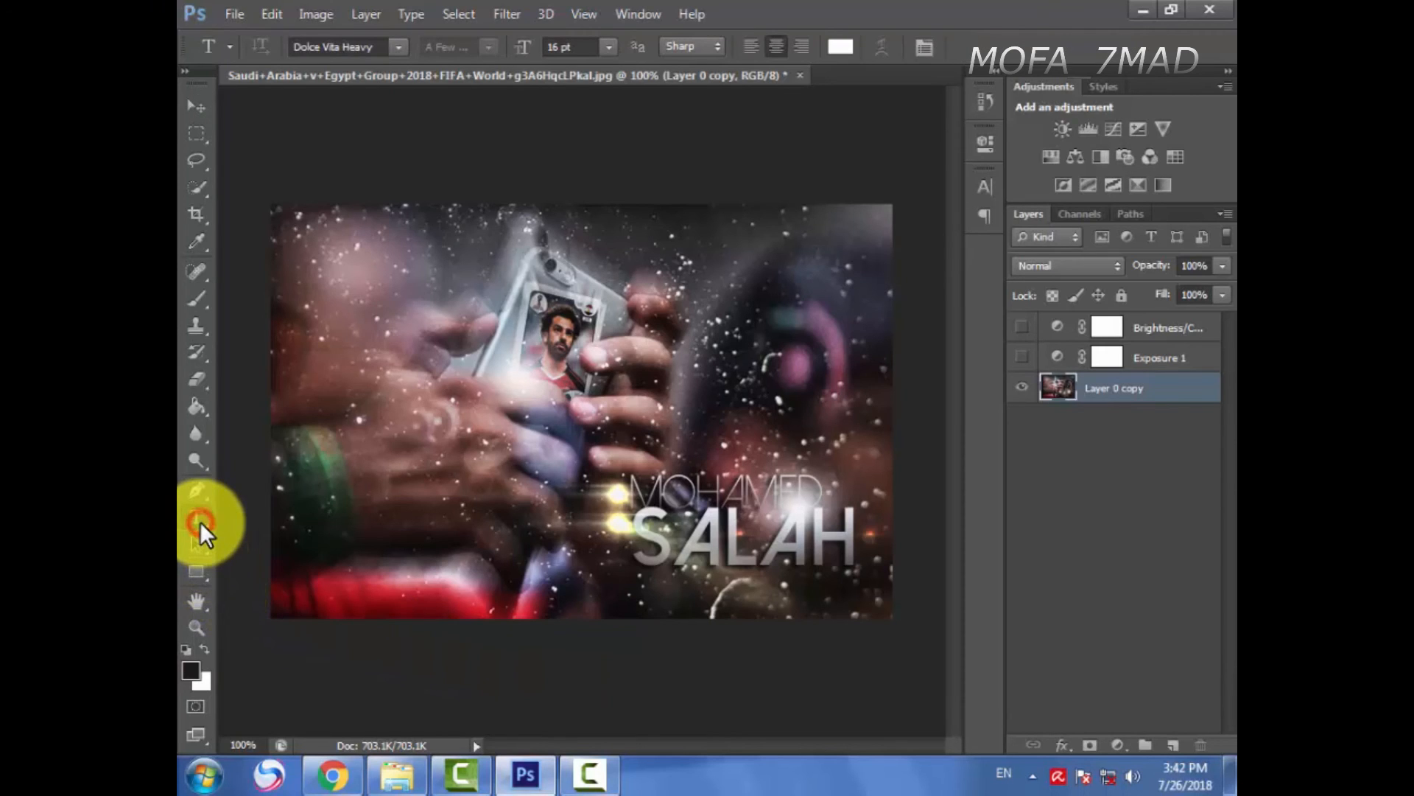
{"action": "left_click", "coordinate": [381, 259]}
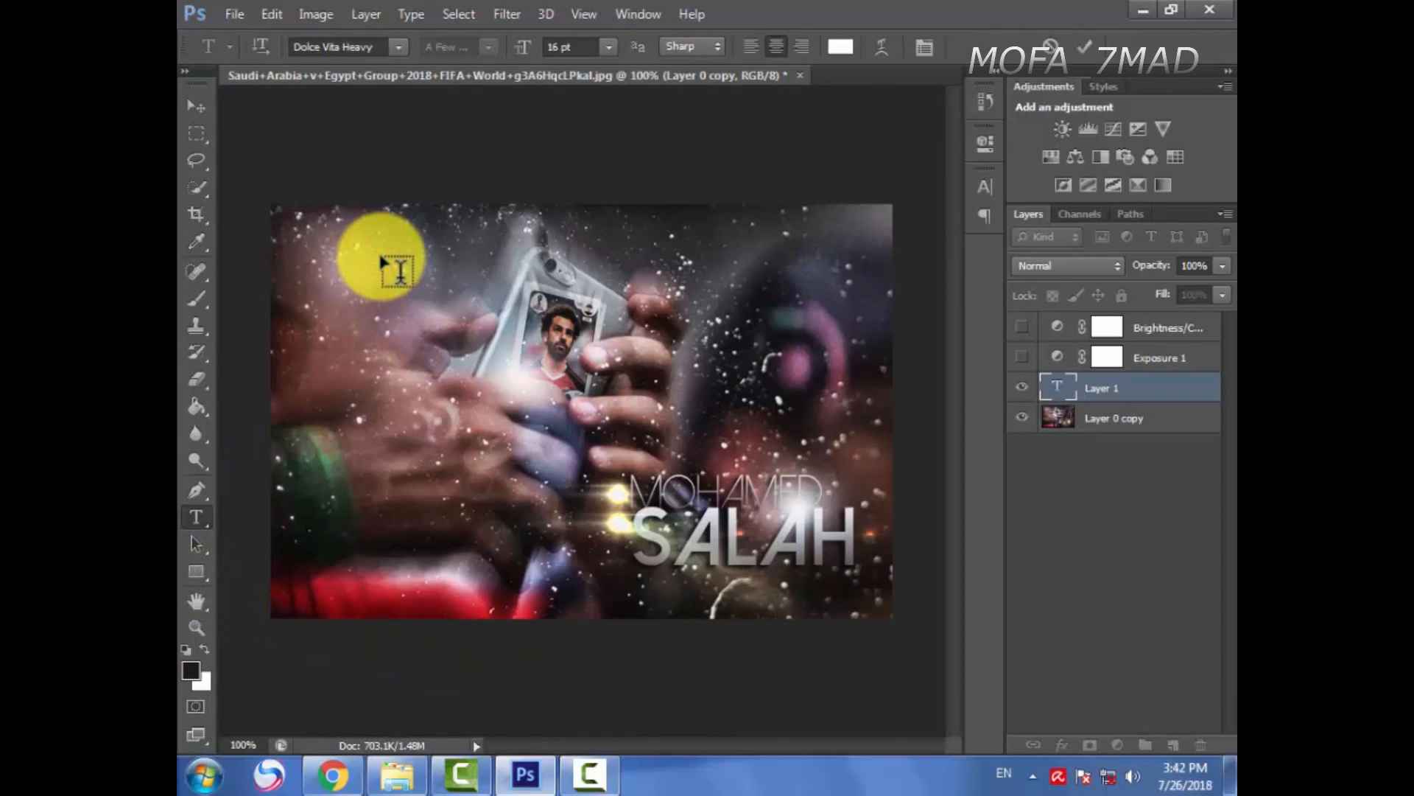
{"action": "type", "text": "MOFA "}
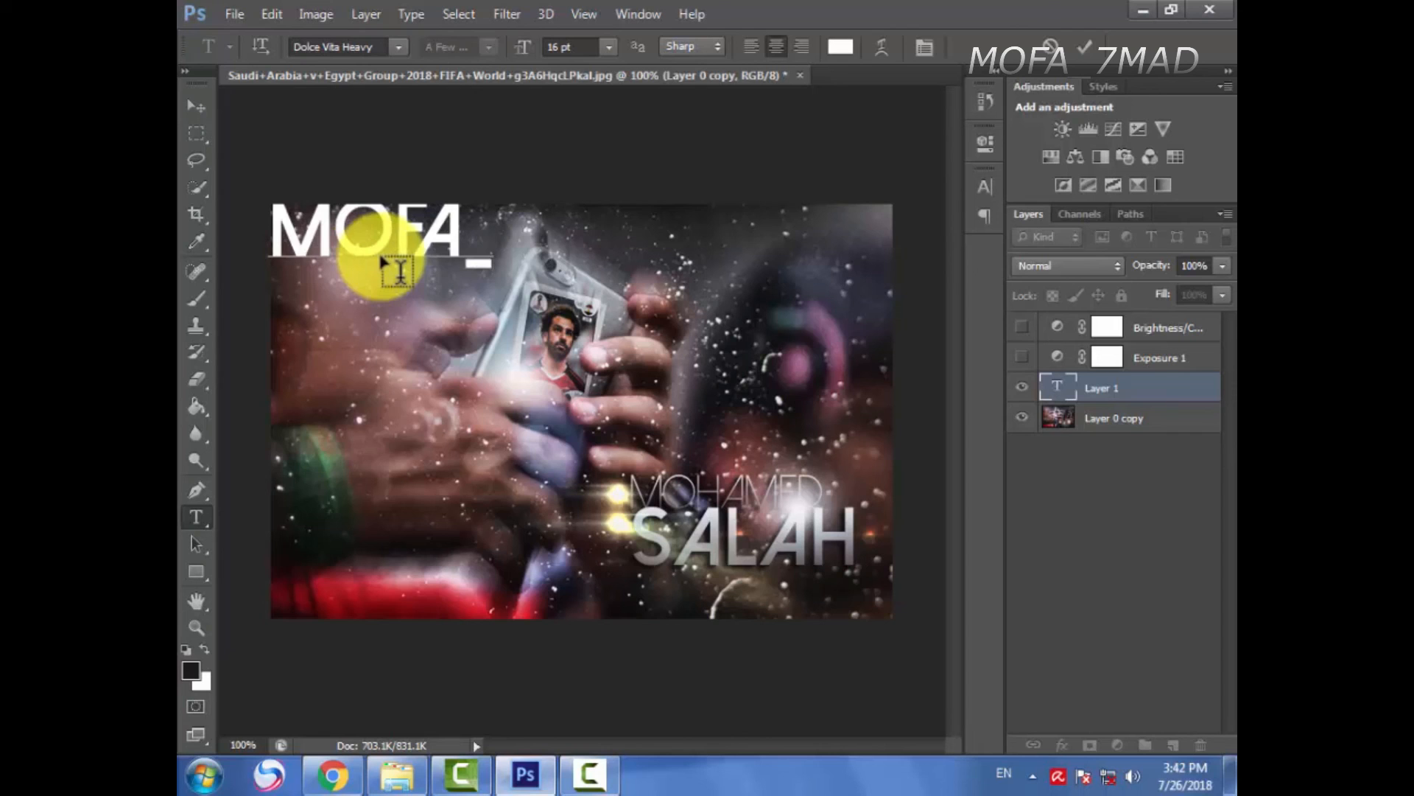
{"action": "type", "text": "7MAD"}
Step: Change the MOFA_7MAD text to the Dolce Vita font and reduce its size to a small signature
{"action": "double_click", "coordinate": [377, 239]}
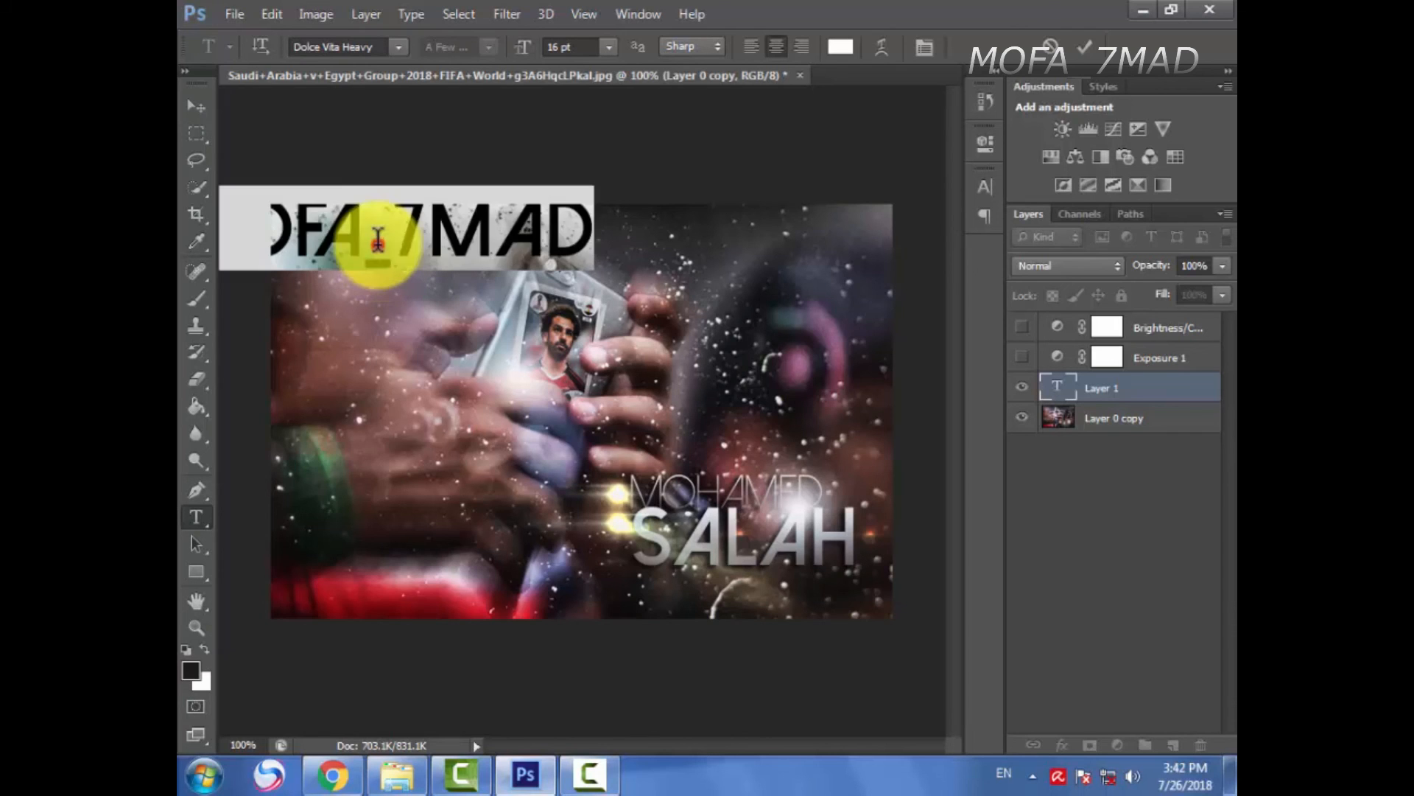
{"action": "left_click", "coordinate": [398, 46]}
{"action": "scroll", "coordinate": [388, 152], "scroll_direction": "up", "scroll_amount": 3}
{"action": "left_click", "coordinate": [389, 152]}
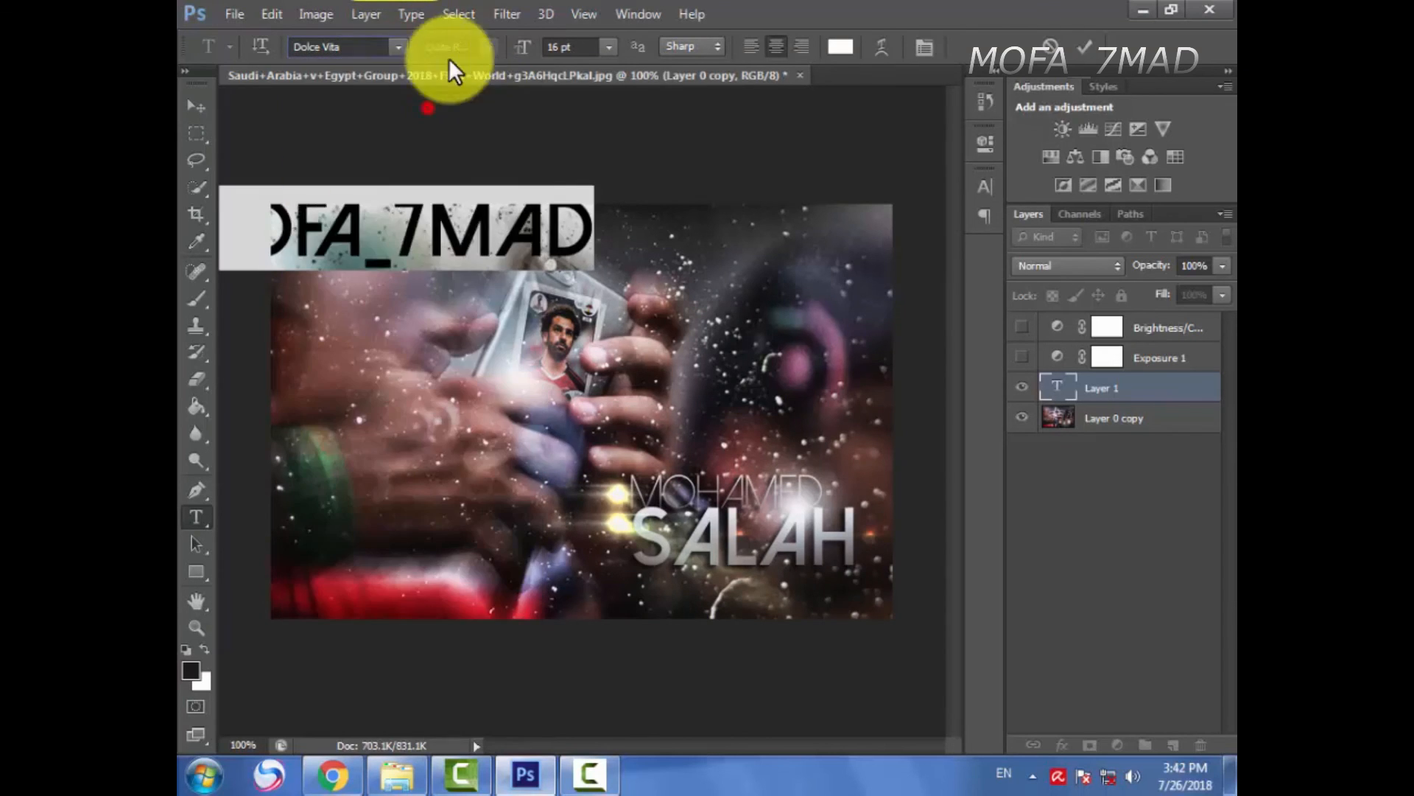
{"action": "left_click_drag", "start_coordinate": [521, 44], "coordinate": [495, 47]}
Step: Move the MOFA_7MAD signature closer to the photo's upper-left corner and set its layer opacity to 31%
{"action": "left_click", "coordinate": [197, 106]}
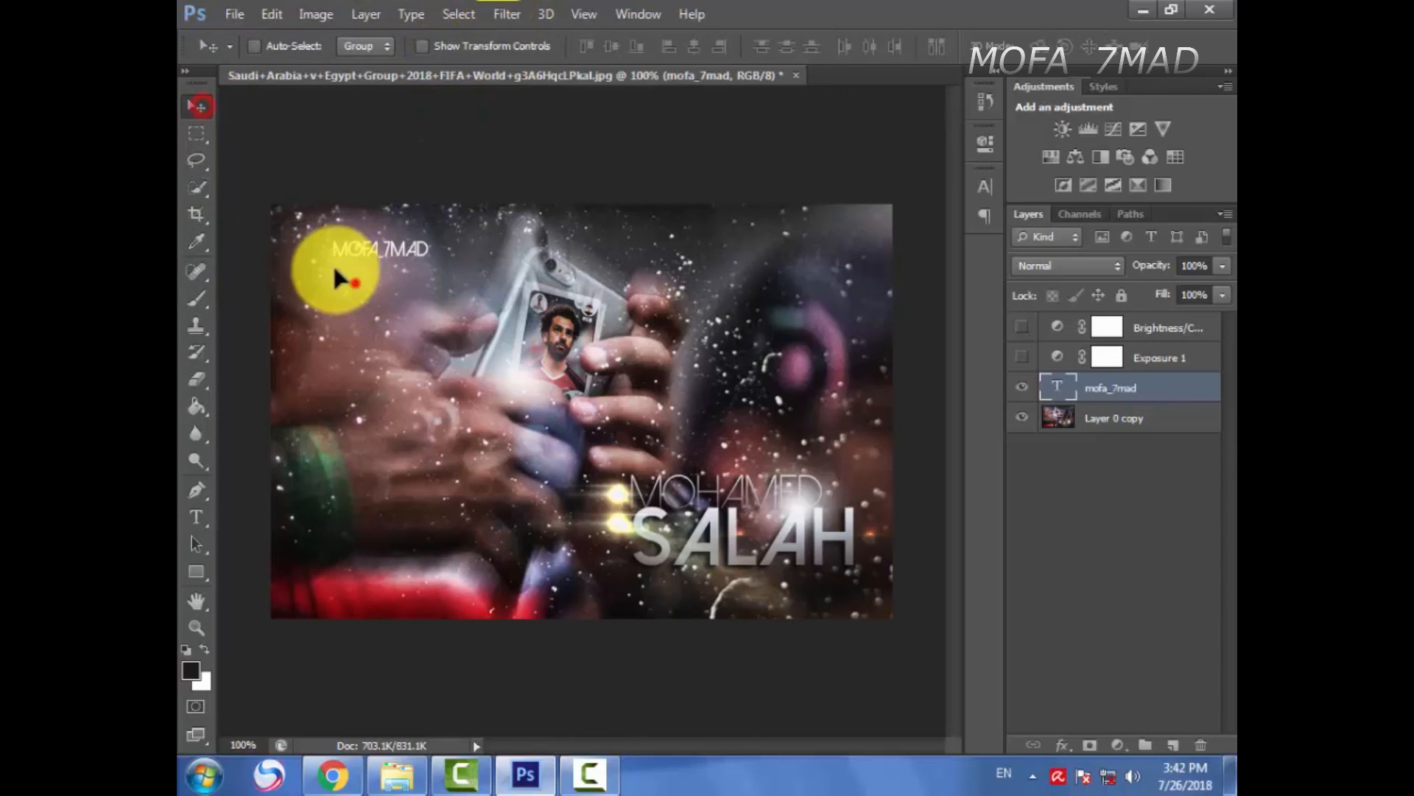
{"action": "left_click_drag", "start_coordinate": [336, 279], "coordinate": [316, 264]}
{"action": "left_click", "coordinate": [1221, 266]}
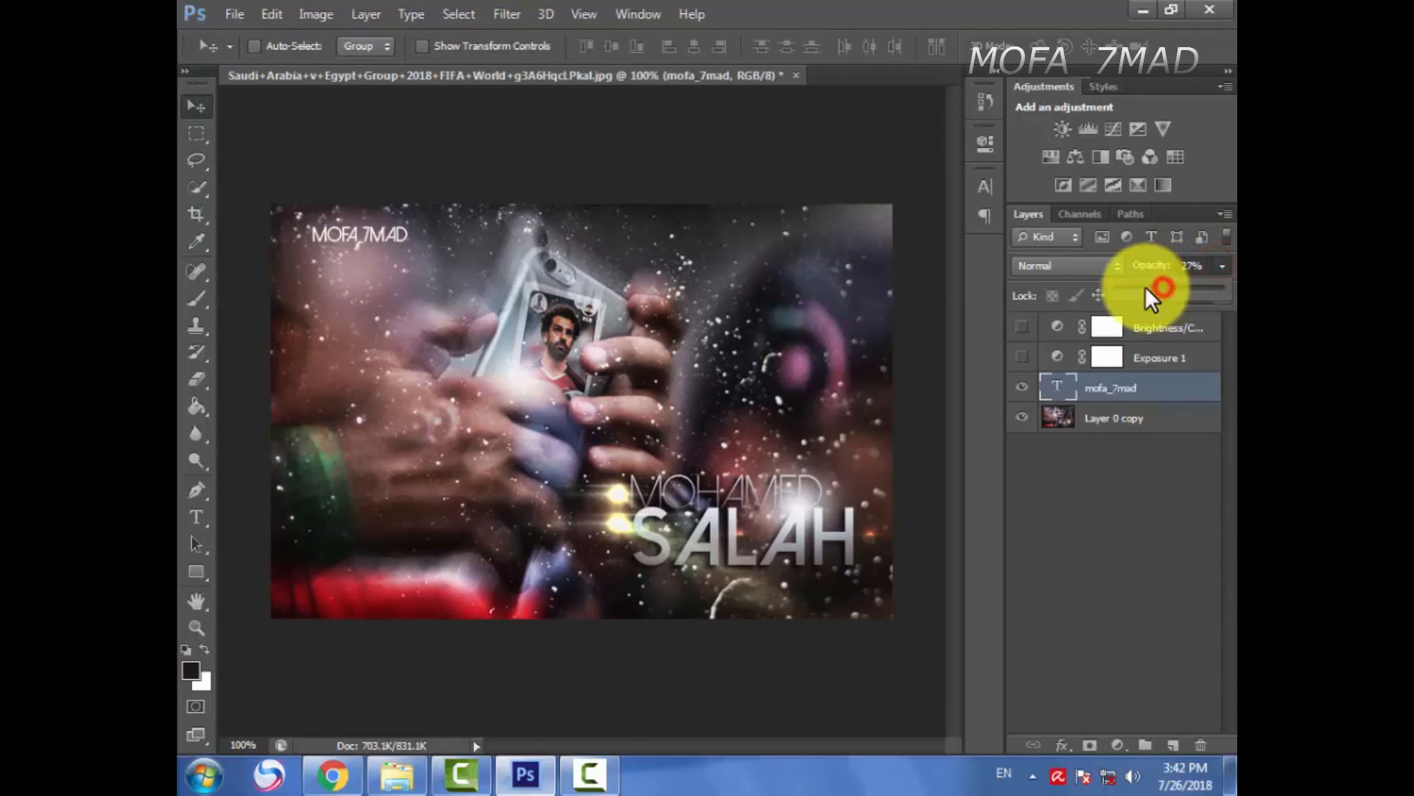
{"action": "left_click_drag", "start_coordinate": [1146, 288], "coordinate": [1149, 284]}
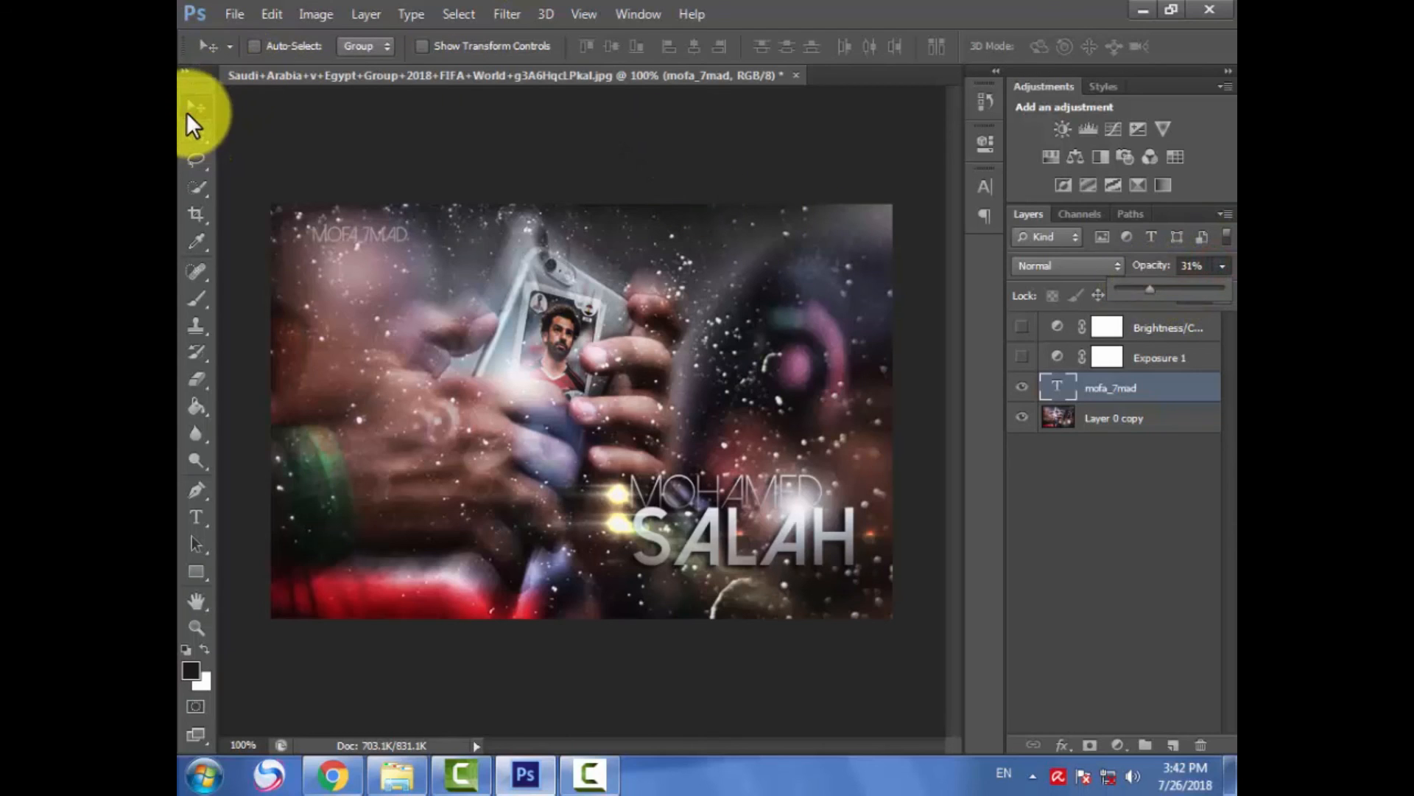